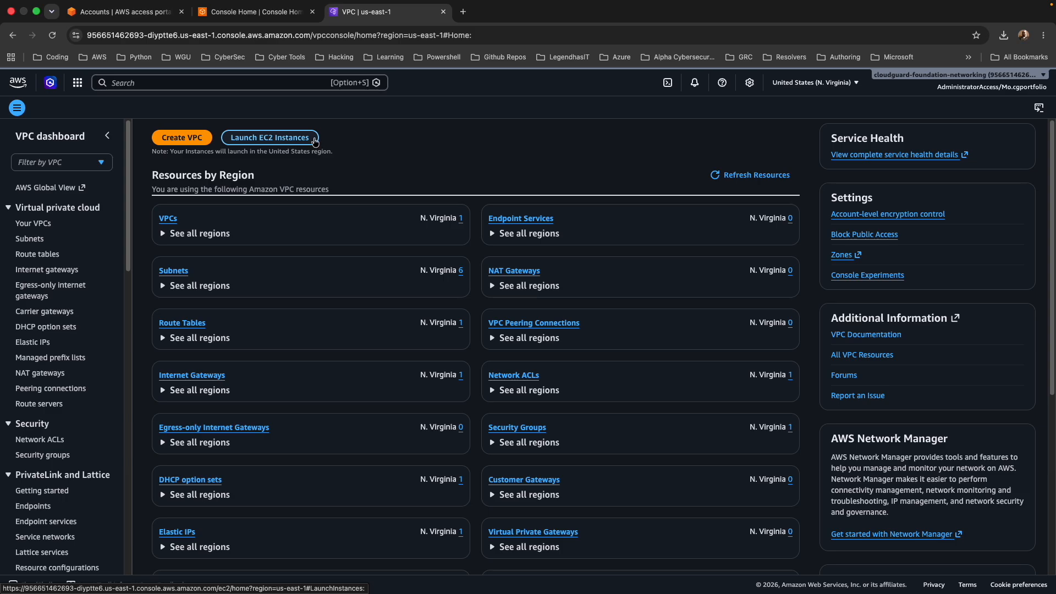
Compare the cloudguard-foundation-management and cloudguard-foundation-networking account consoles, ending on the management account's VPC dashboard.
click(253, 11)
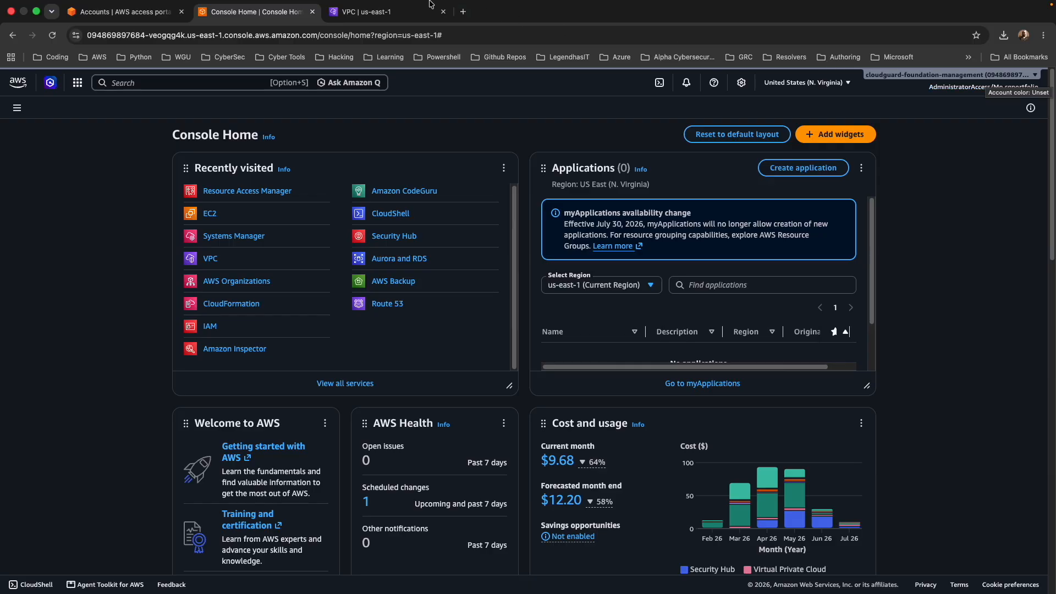
click(396, 12)
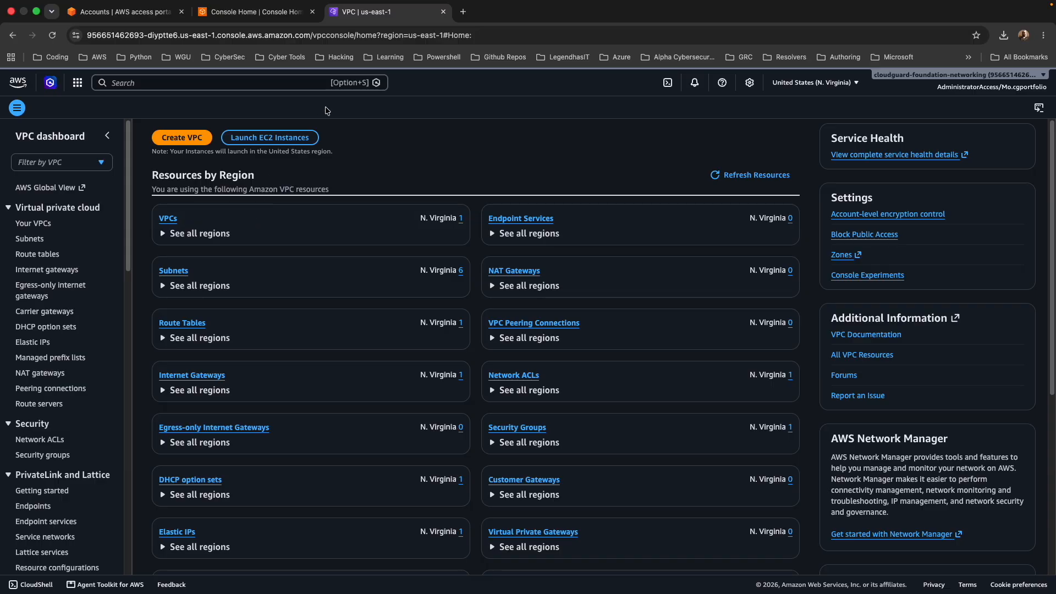
click(239, 12)
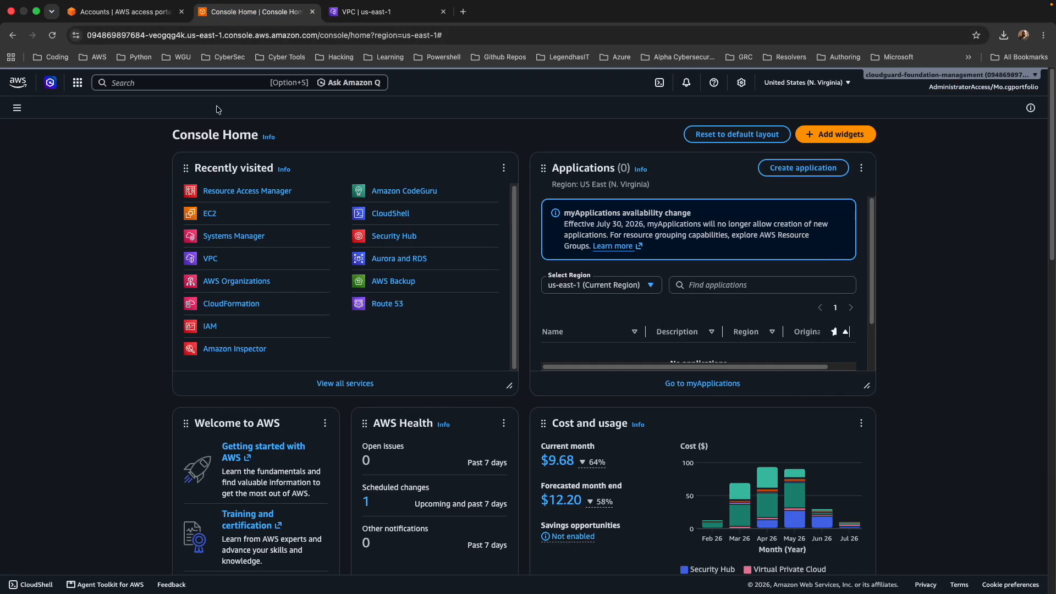
click(385, 13)
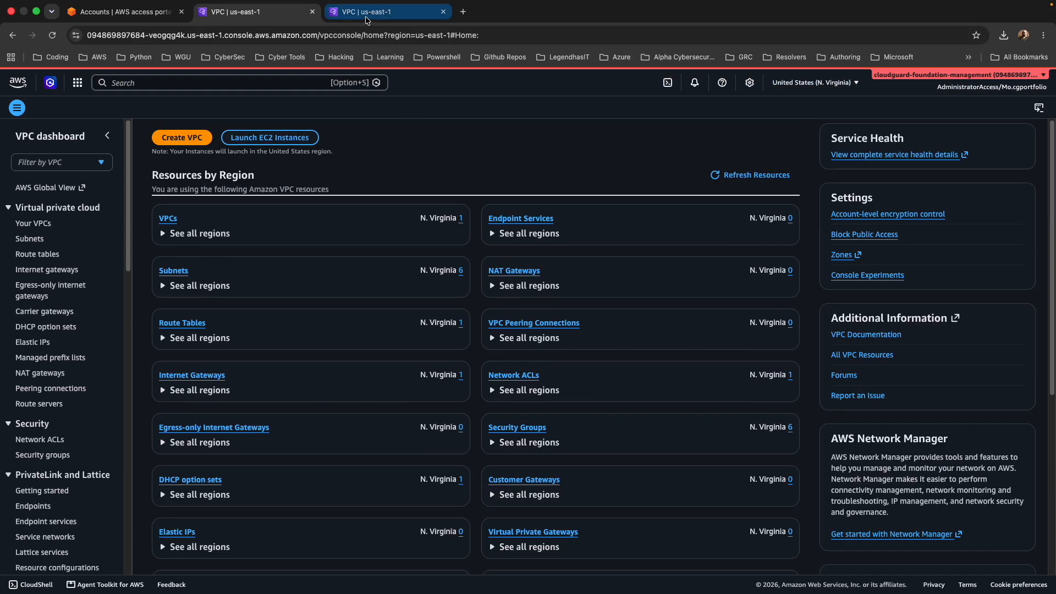
click(367, 21)
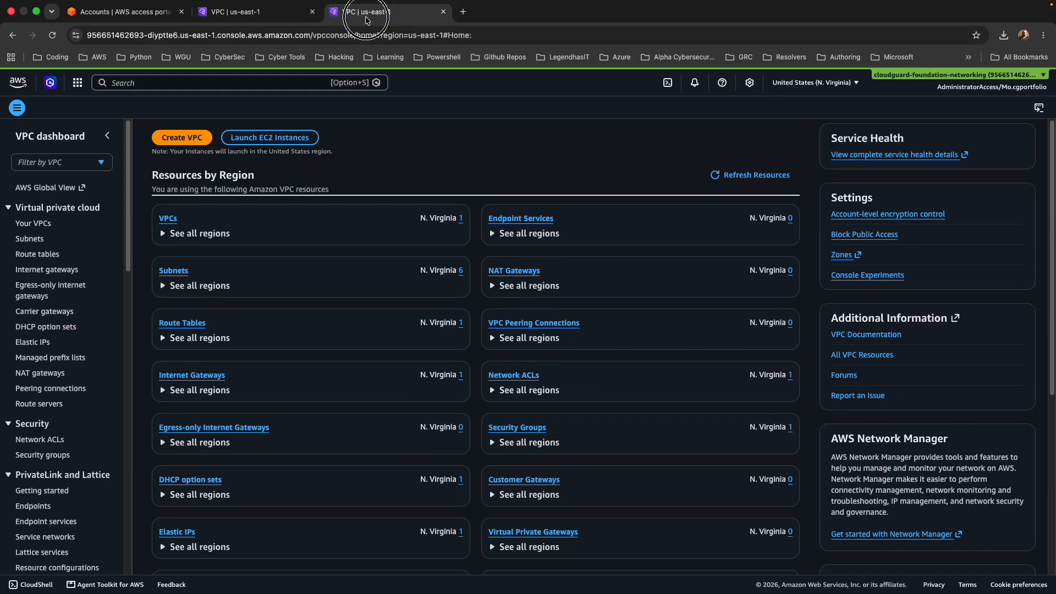
click(238, 12)
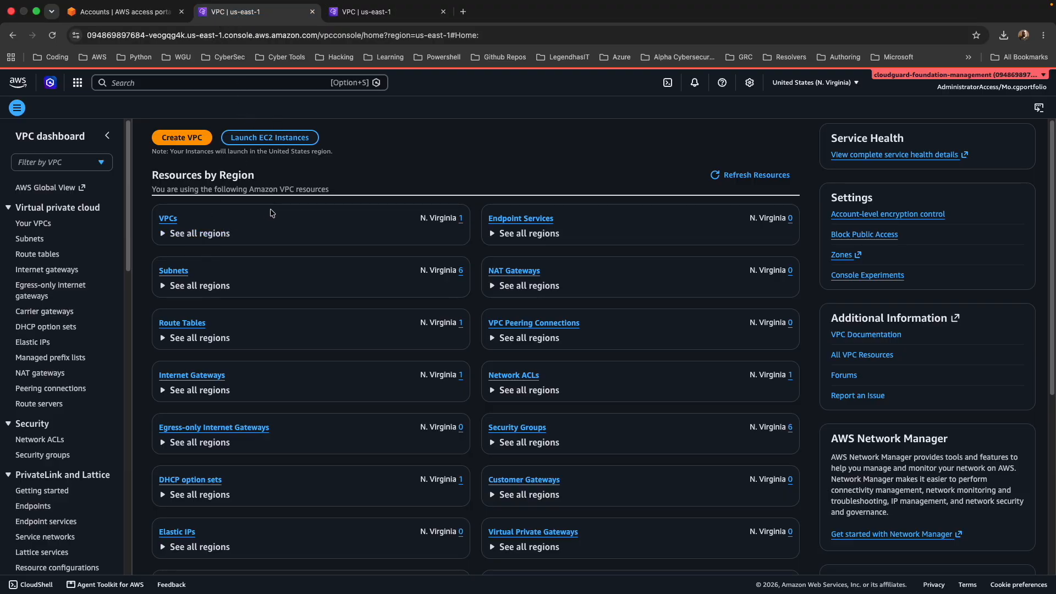
Start a new VPC in the management account using the VPC and more option, with the auto-generated name tag producer.
click(168, 219)
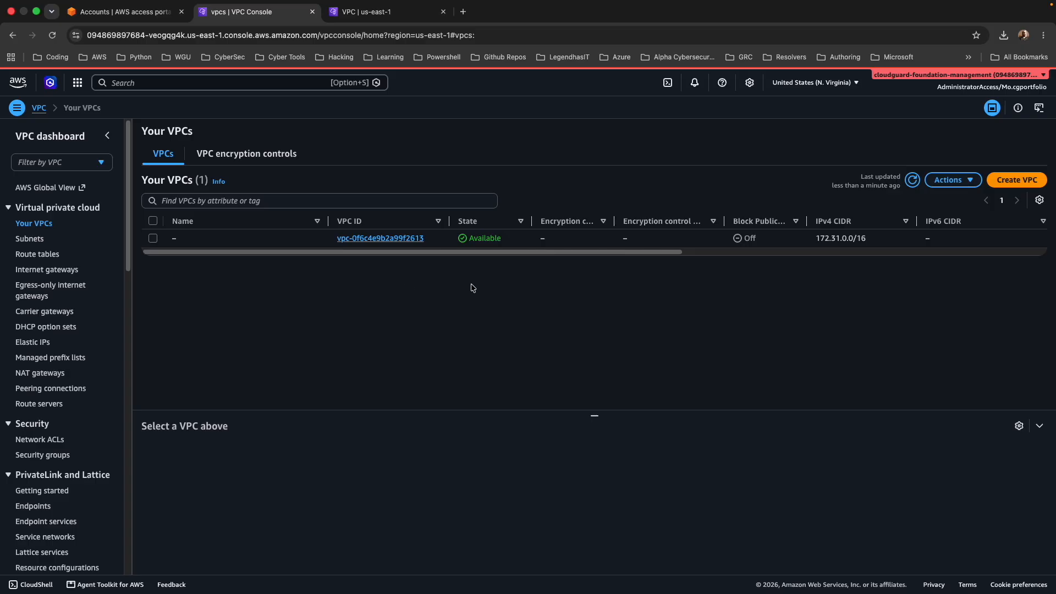
click(1009, 182)
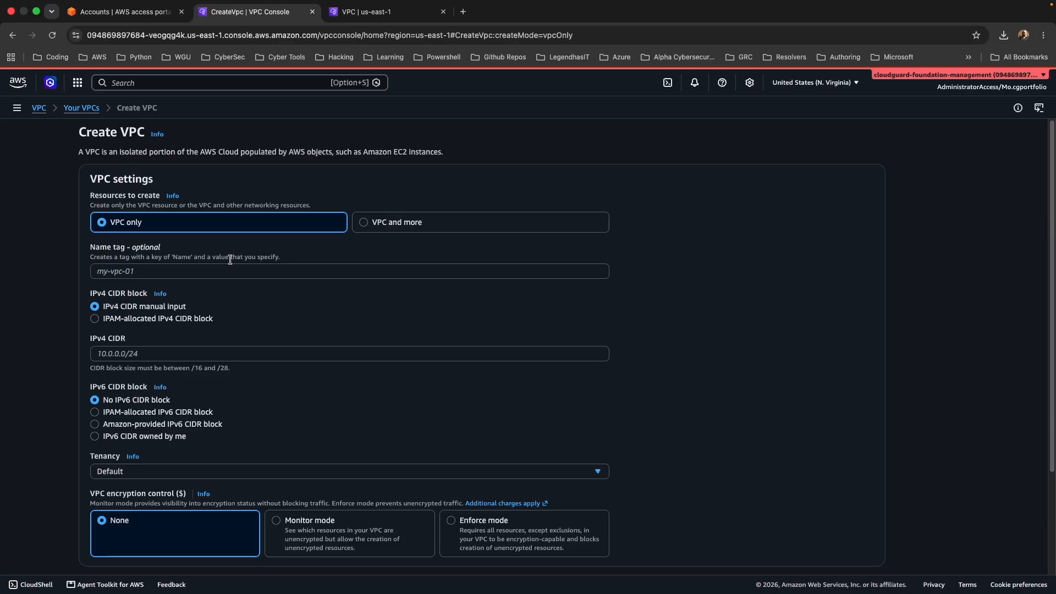
click(385, 225)
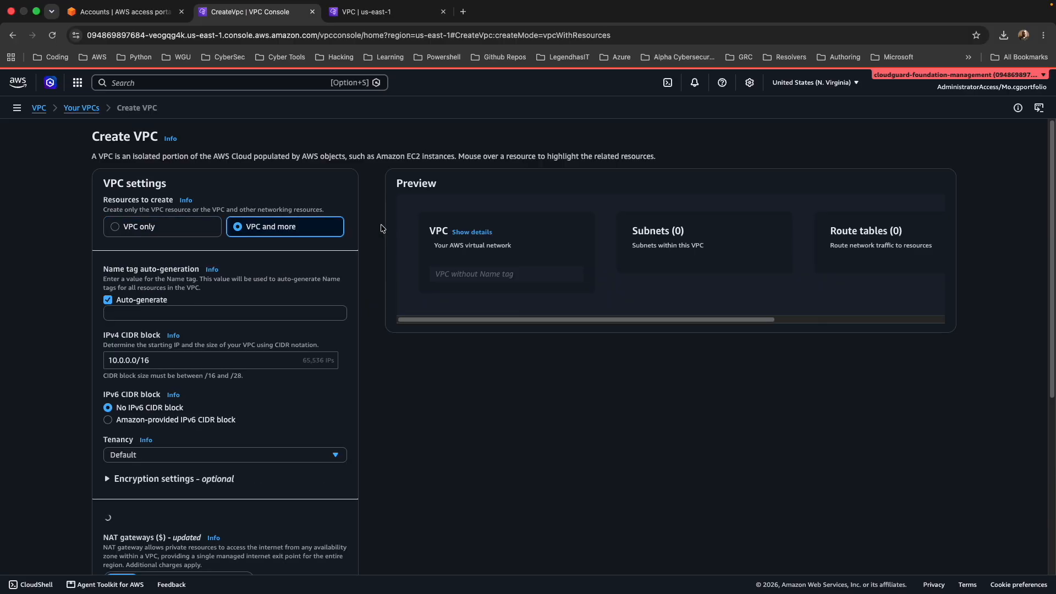
click(157, 312)
scroll(154, 291, down, 2)
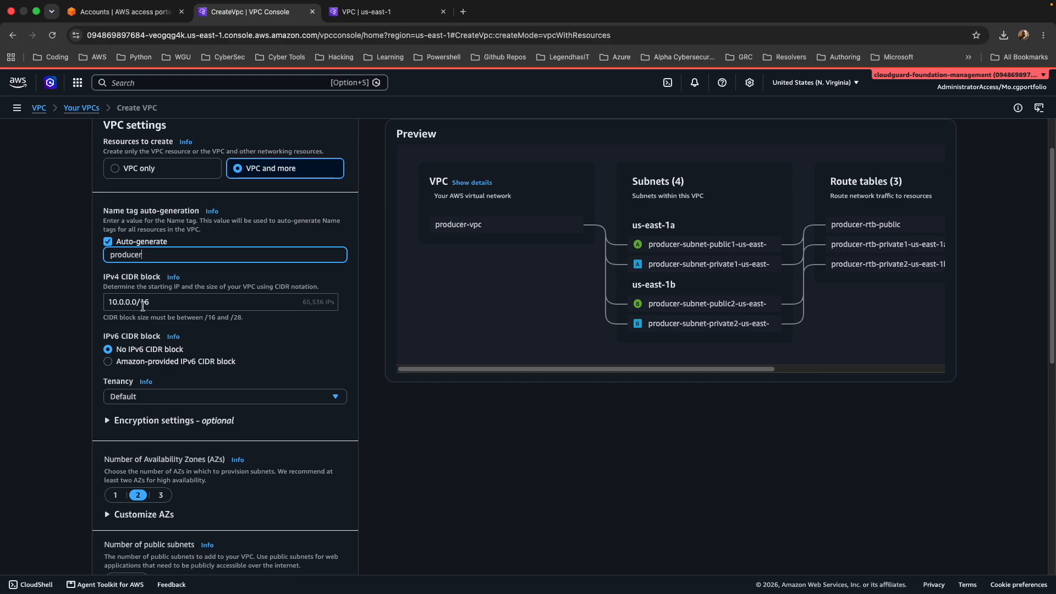
Set the producer VPC to one Availability Zone with no VPC endpoints and create it.
scroll(241, 330, down, 2)
scroll(220, 289, down, 6)
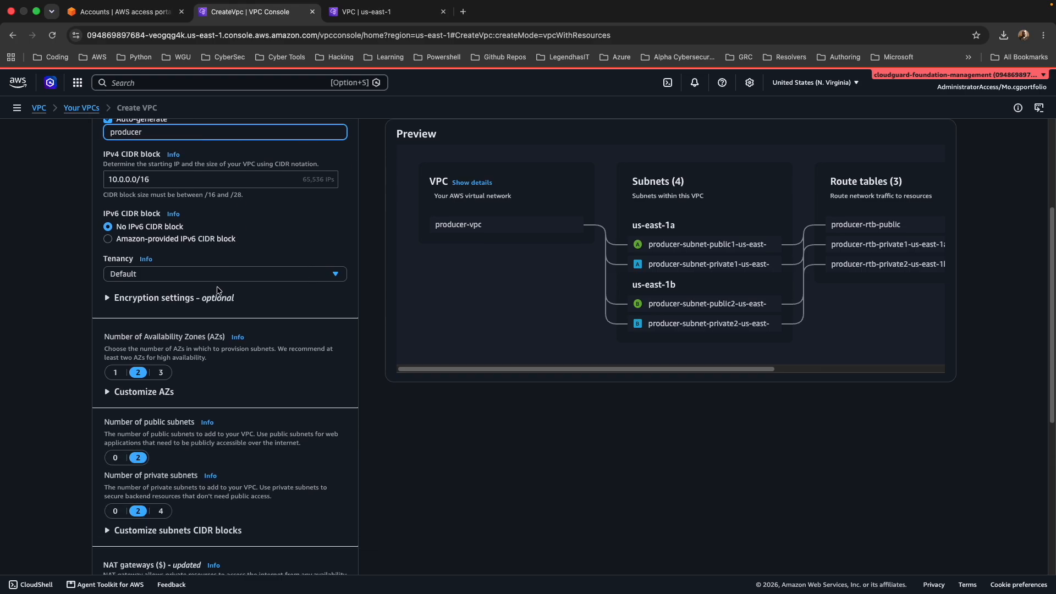
click(115, 253)
scroll(161, 260, down, 4)
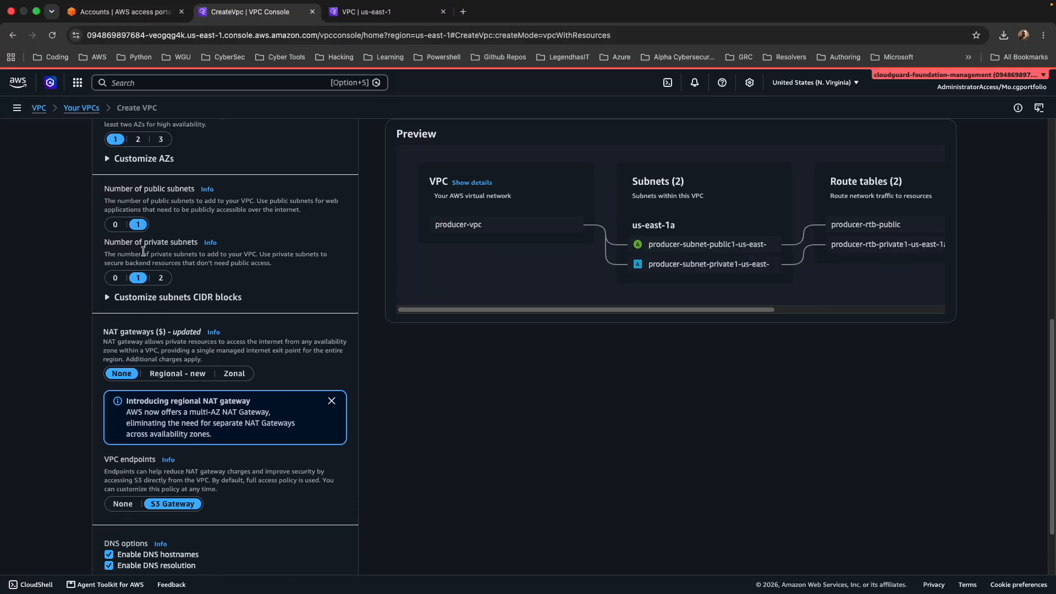
scroll(145, 281, down, 3)
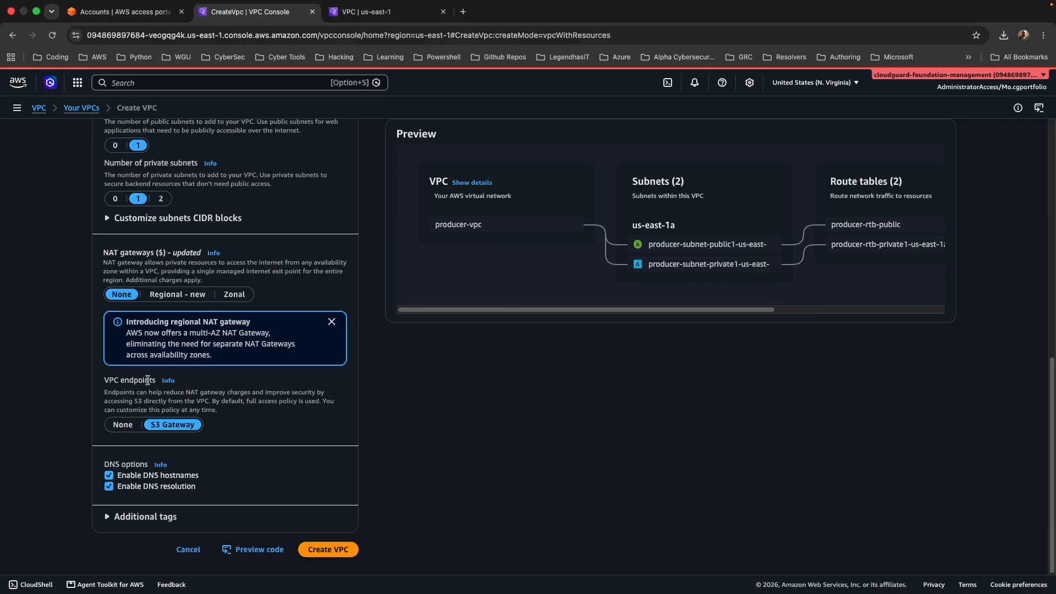
click(123, 426)
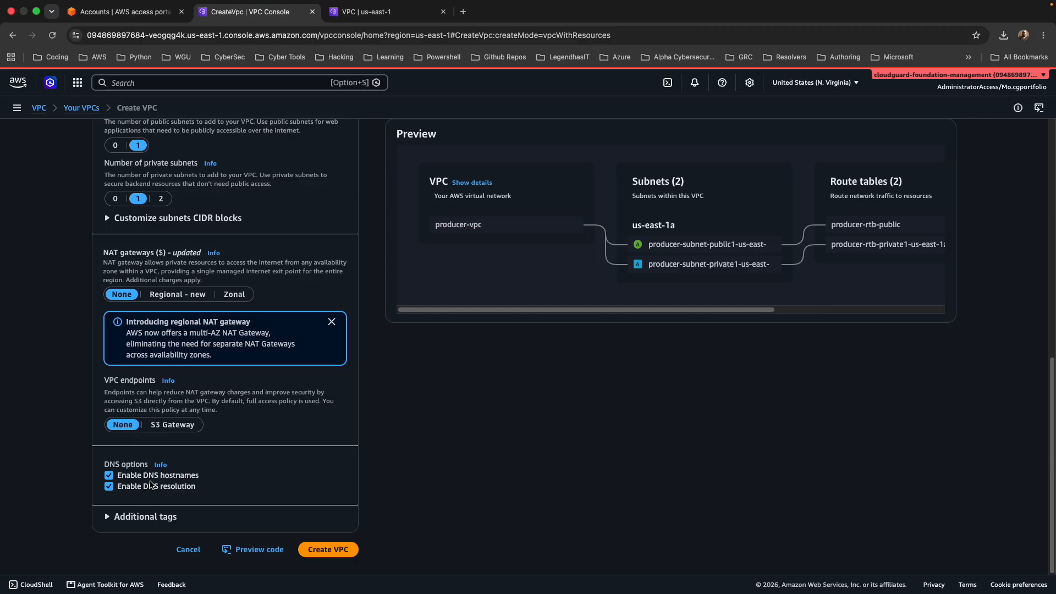
click(325, 549)
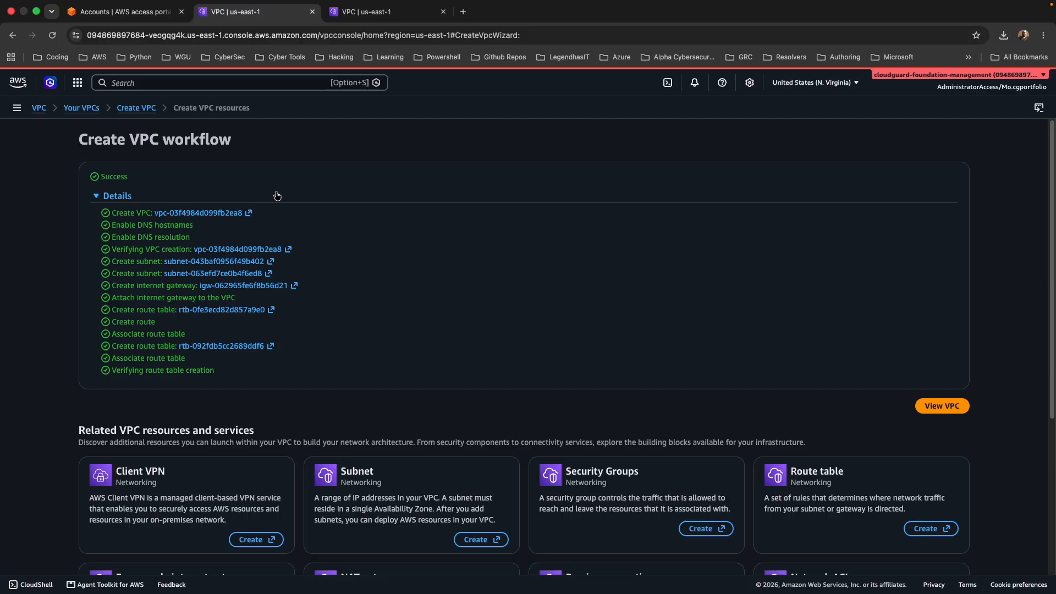
Start a new VPC in the networking account using the VPC and more option, with the auto-generated name tag consumer.
click(364, 12)
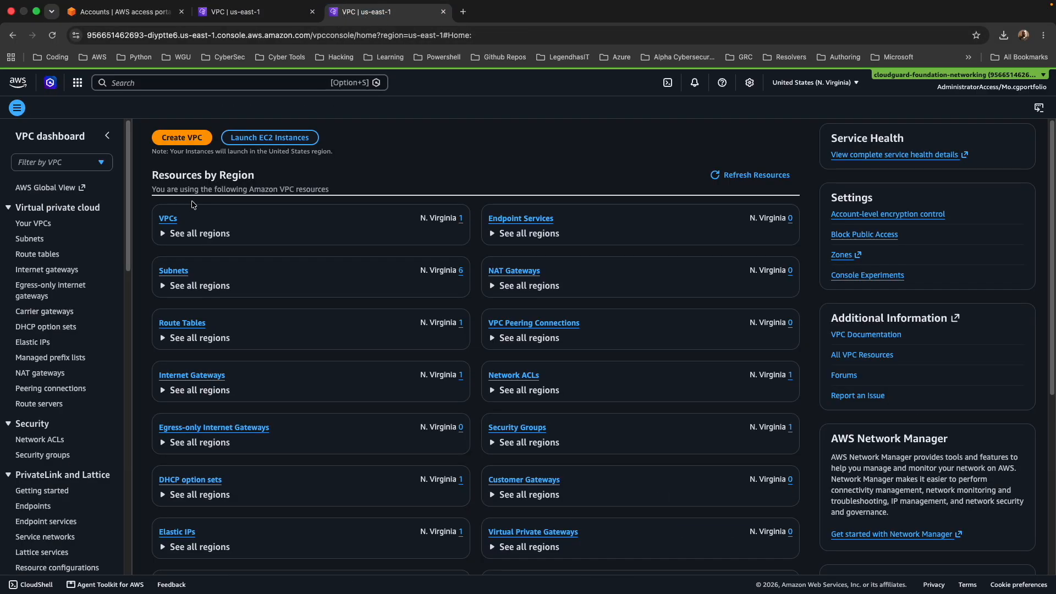
click(181, 137)
click(257, 230)
scroll(197, 263, down, 3)
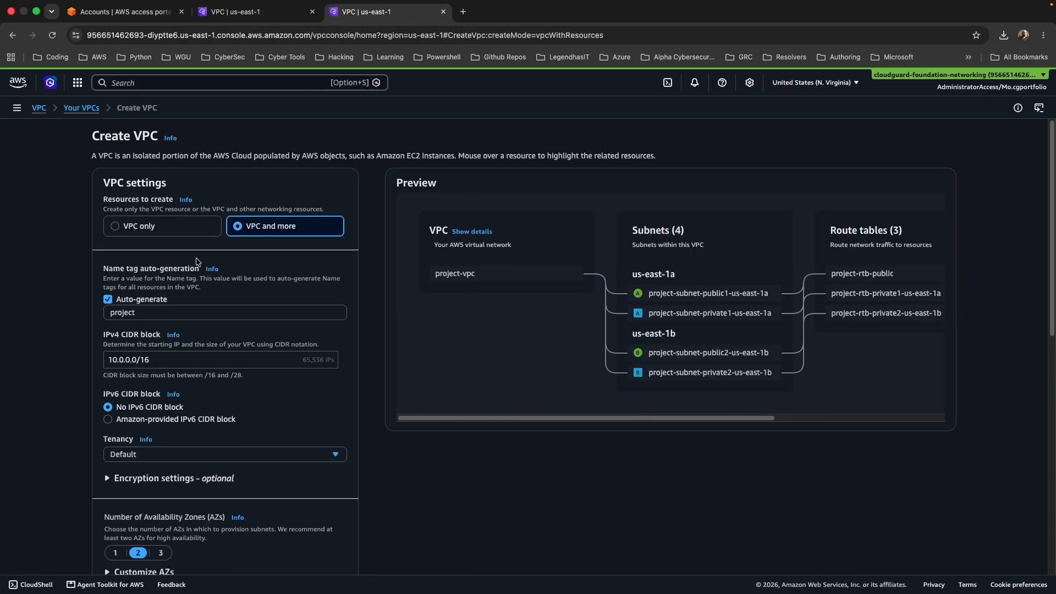
drag(148, 197, 90, 197)
text(consumer)
Set the consumer VPC to one Availability Zone and create it.
scroll(90, 199, down, 3)
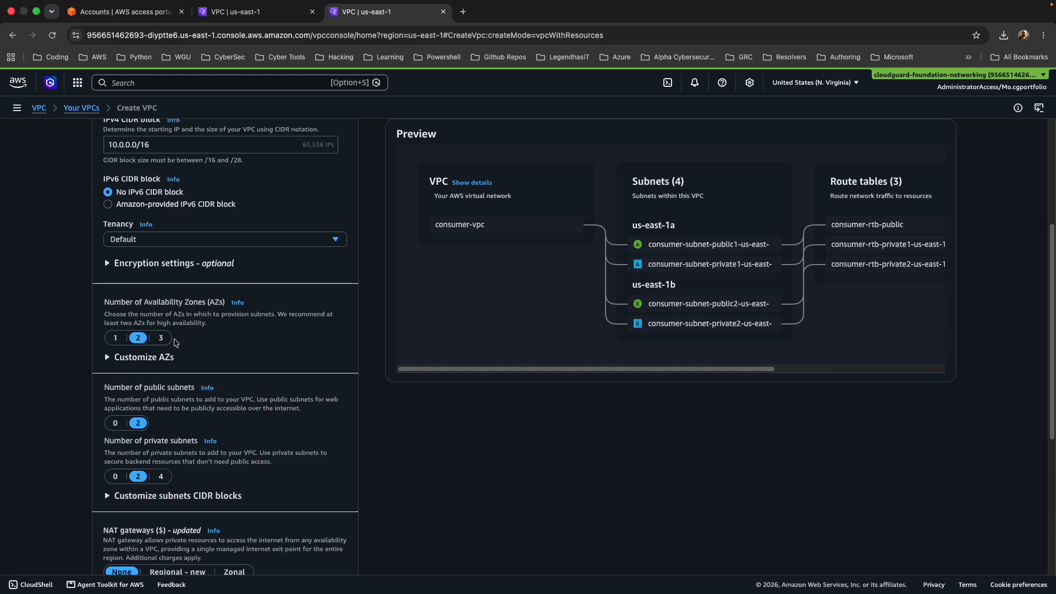
click(116, 338)
scroll(135, 350, down, 2)
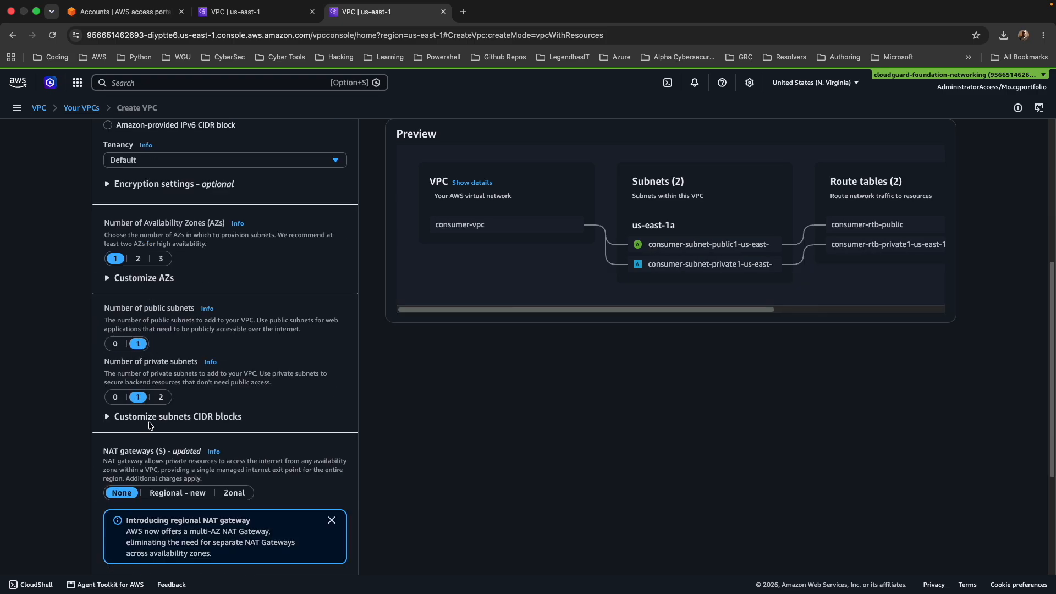
scroll(247, 384, down, 5)
click(328, 549)
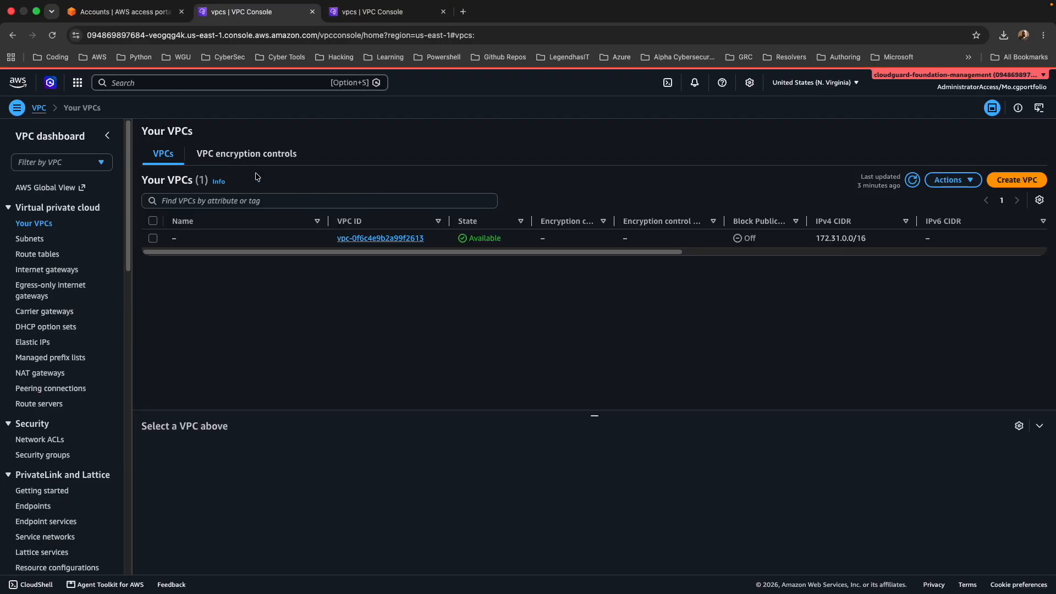
Refresh the management account's VPC list and start a new EC2 instance launch named provider-backend-service.
click(912, 179)
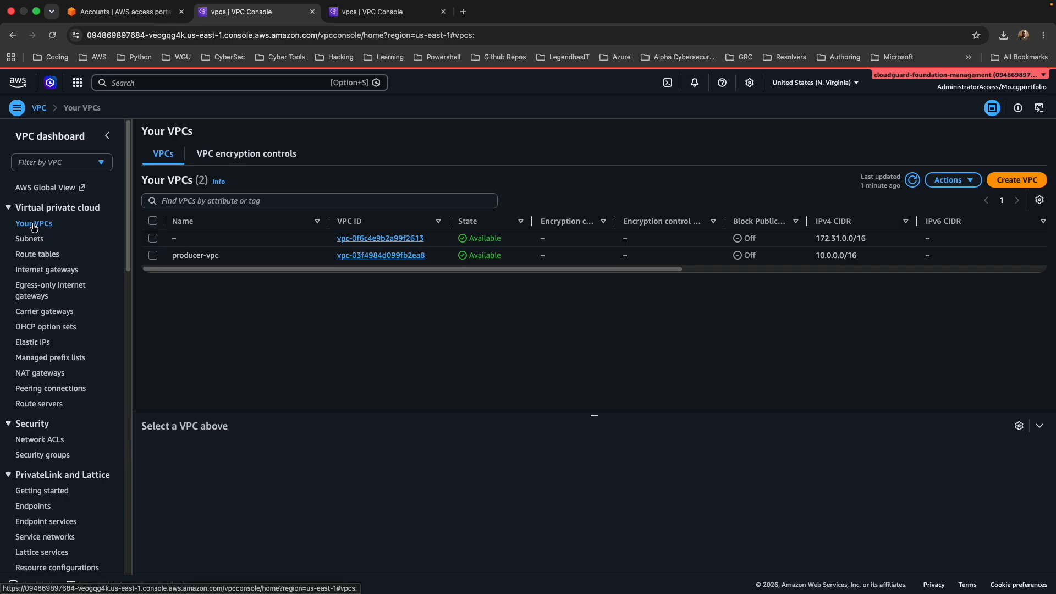
click(78, 137)
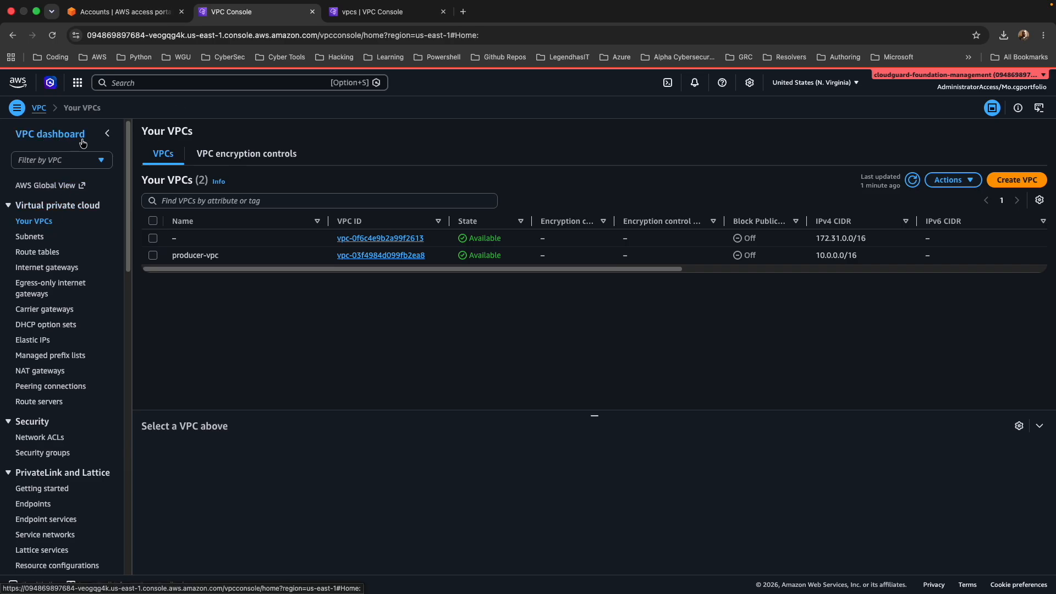
click(269, 139)
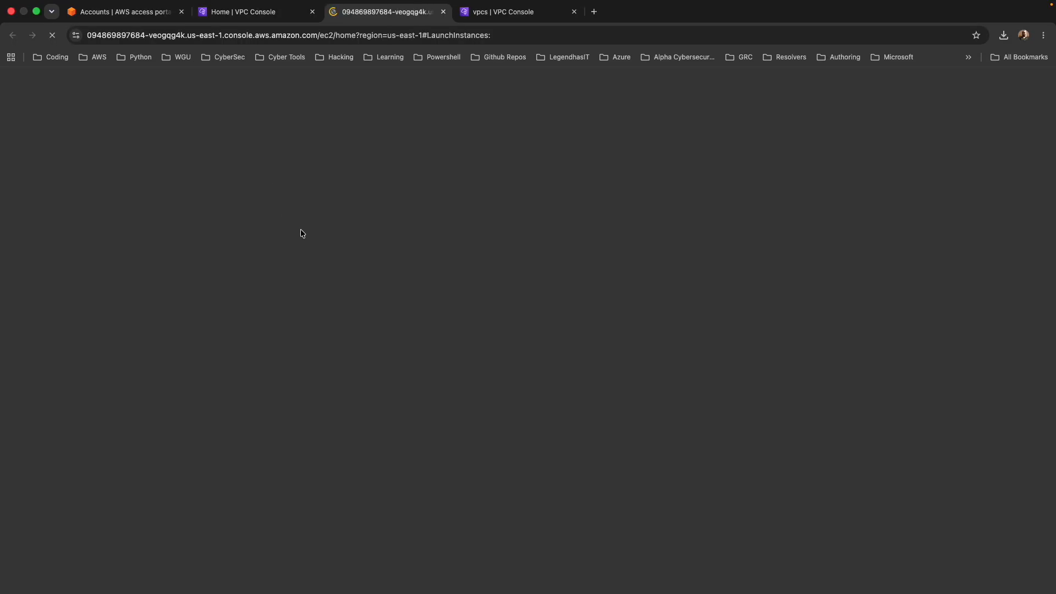
text(provider-backend-service)
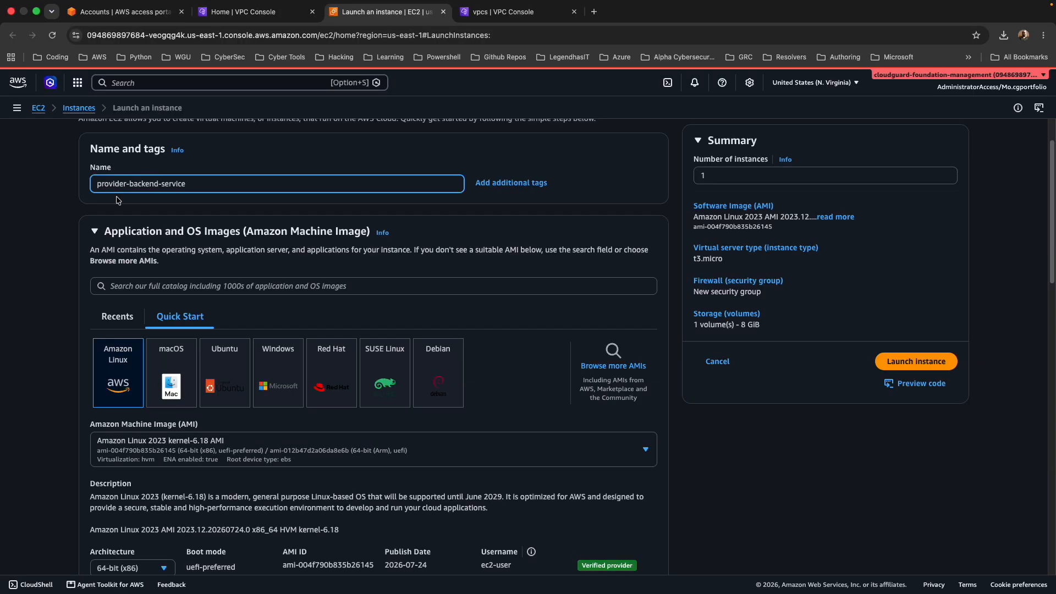
Create an RSA key pair named private-keypair in .pem format for the instance's login.
scroll(119, 187, down, 4)
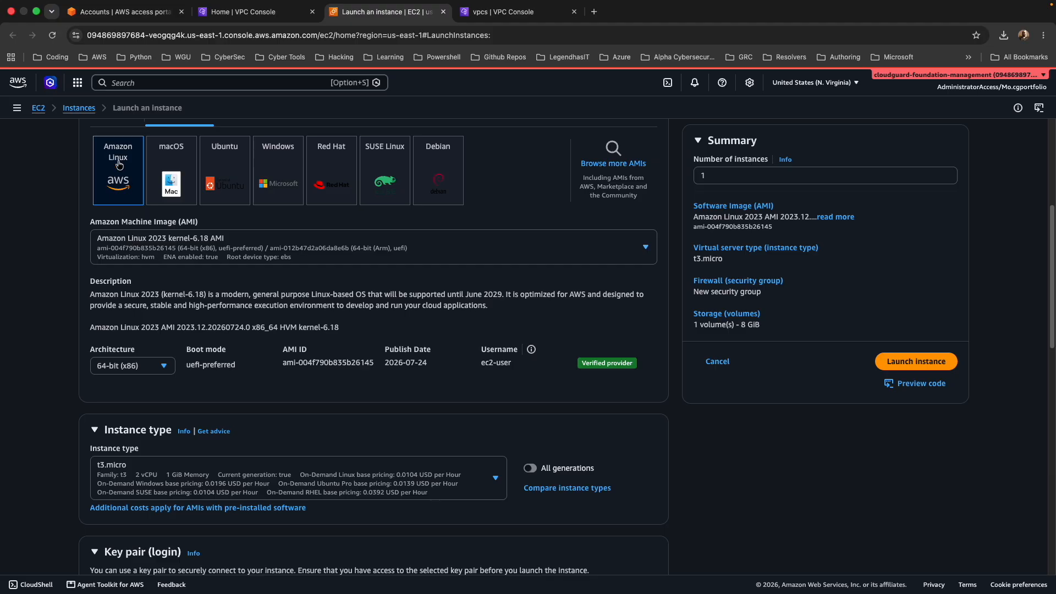
scroll(317, 242, down, 8)
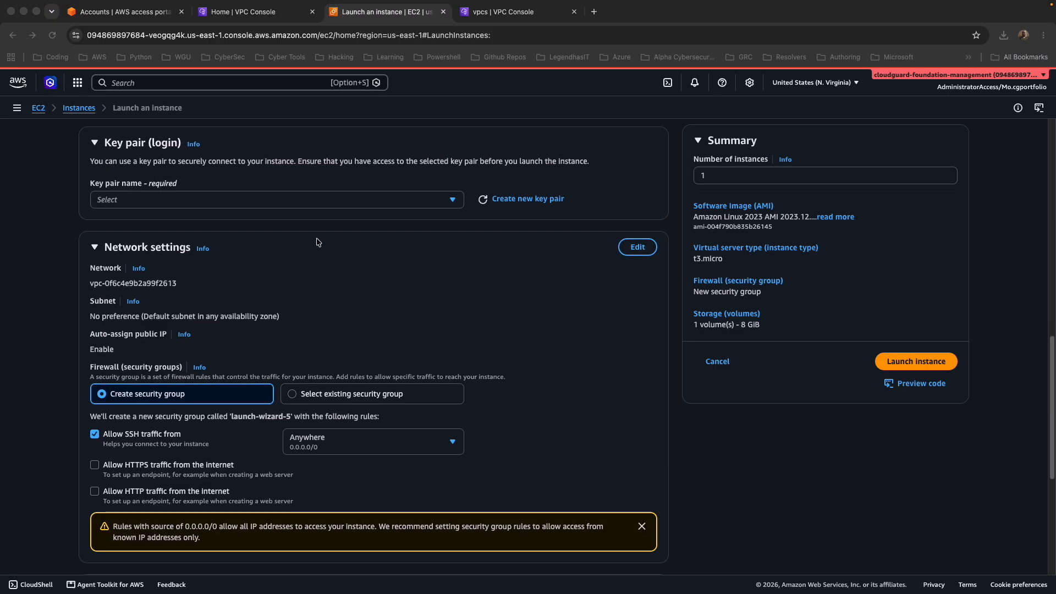
click(320, 199)
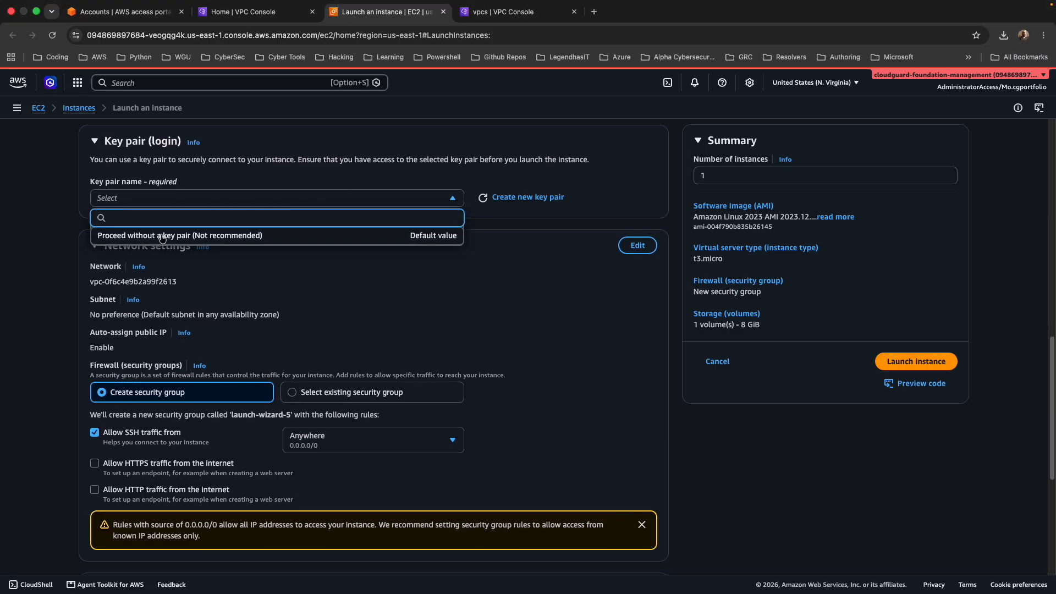
click(505, 200)
click(405, 253)
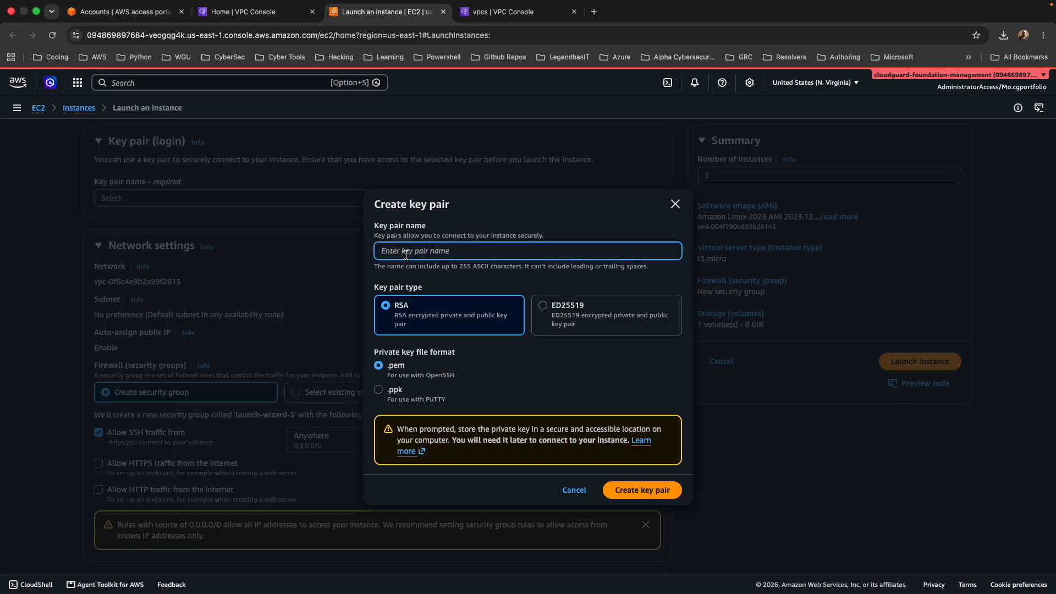
text(private-keypair)
click(630, 491)
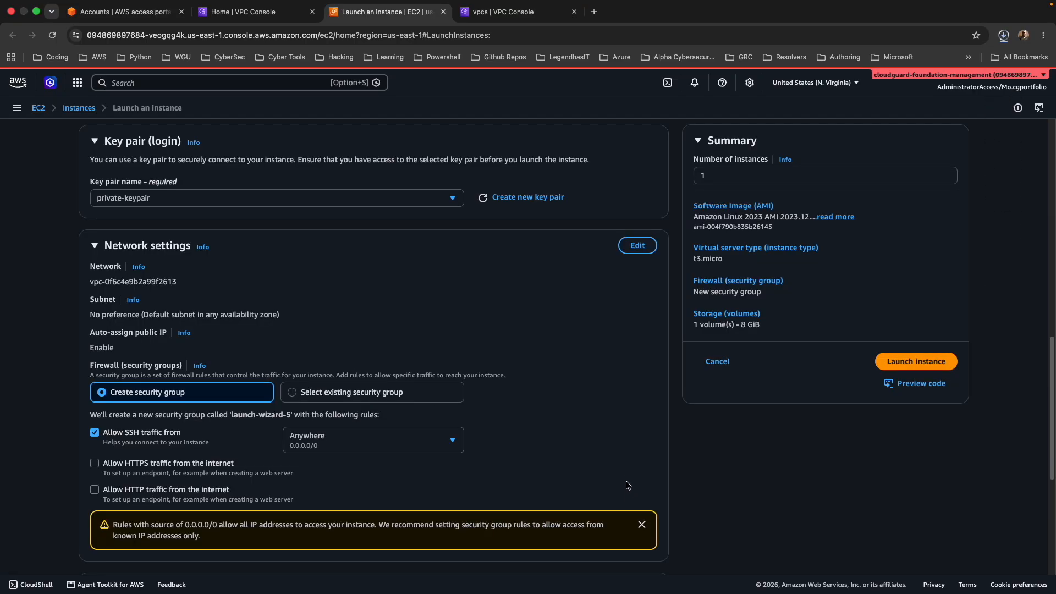
Edit the instance's network settings to use producer-vpc and the subnet producer-subnet-private1-us-east-1a.
scroll(628, 487, down, 2)
click(638, 191)
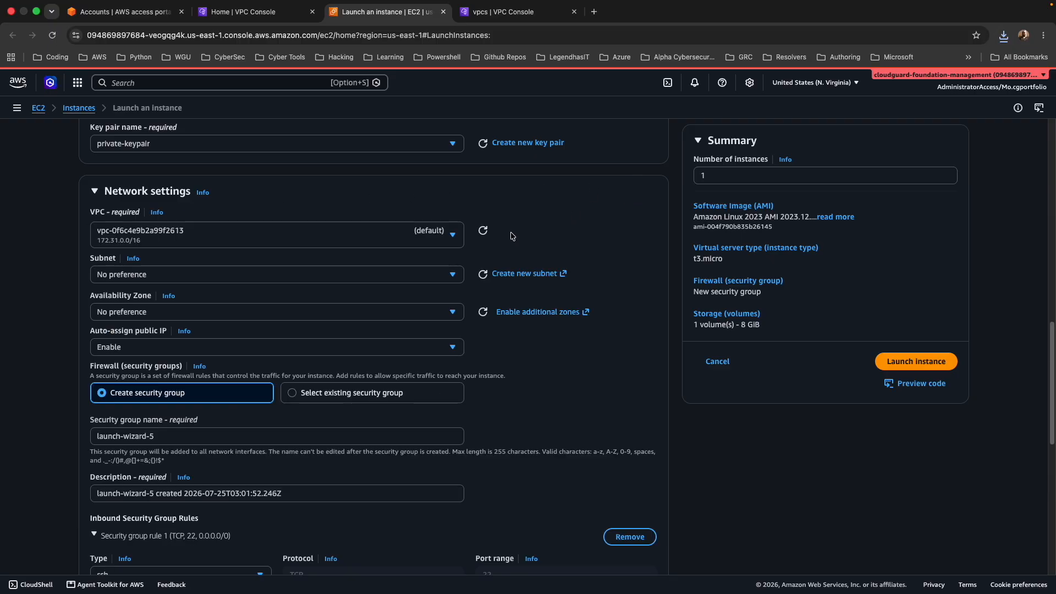
click(401, 237)
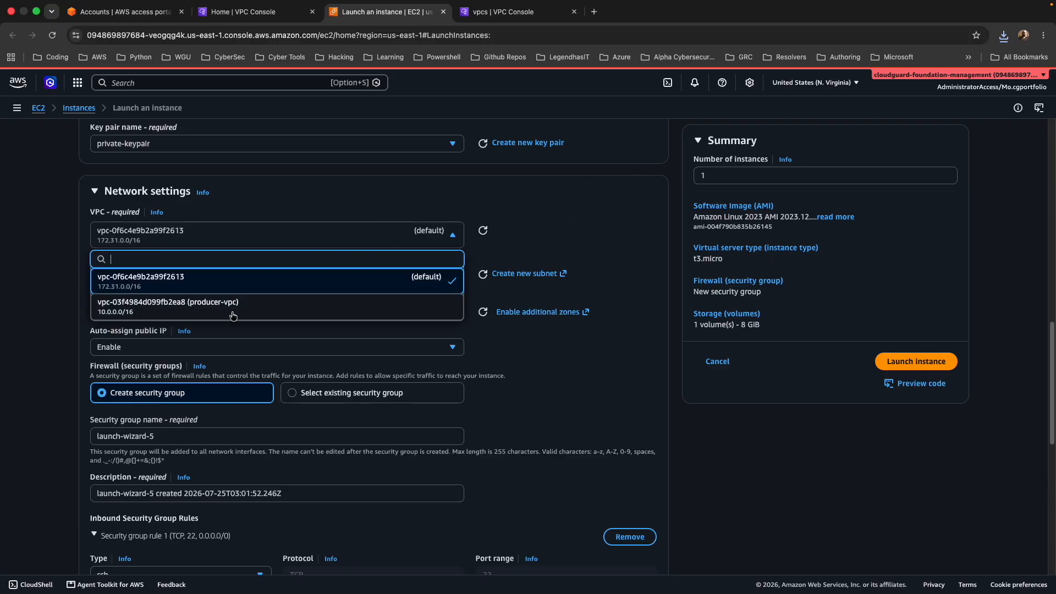
click(234, 307)
scroll(409, 218, down, 2)
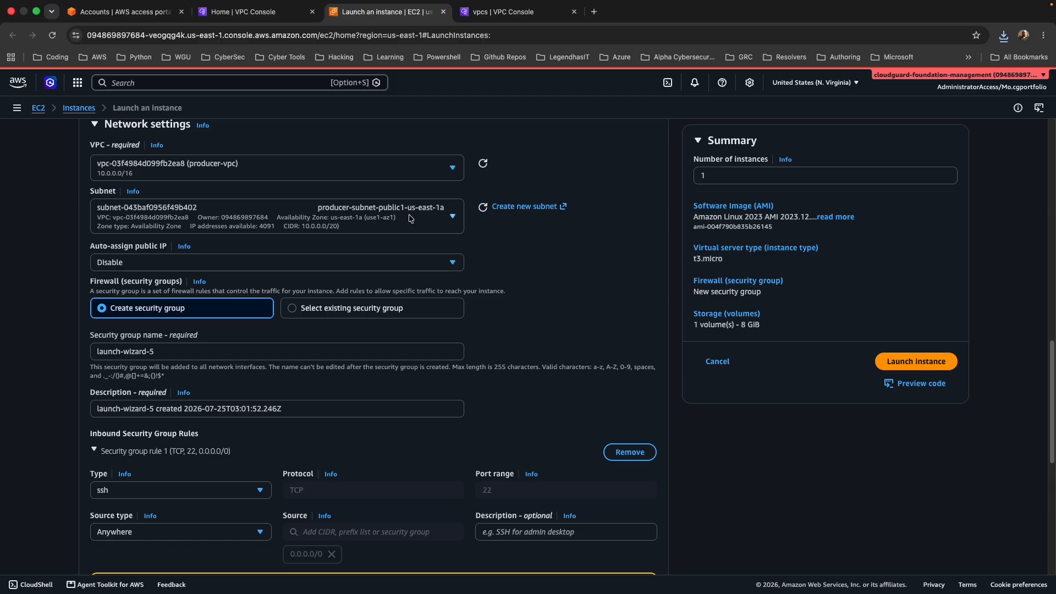
click(409, 218)
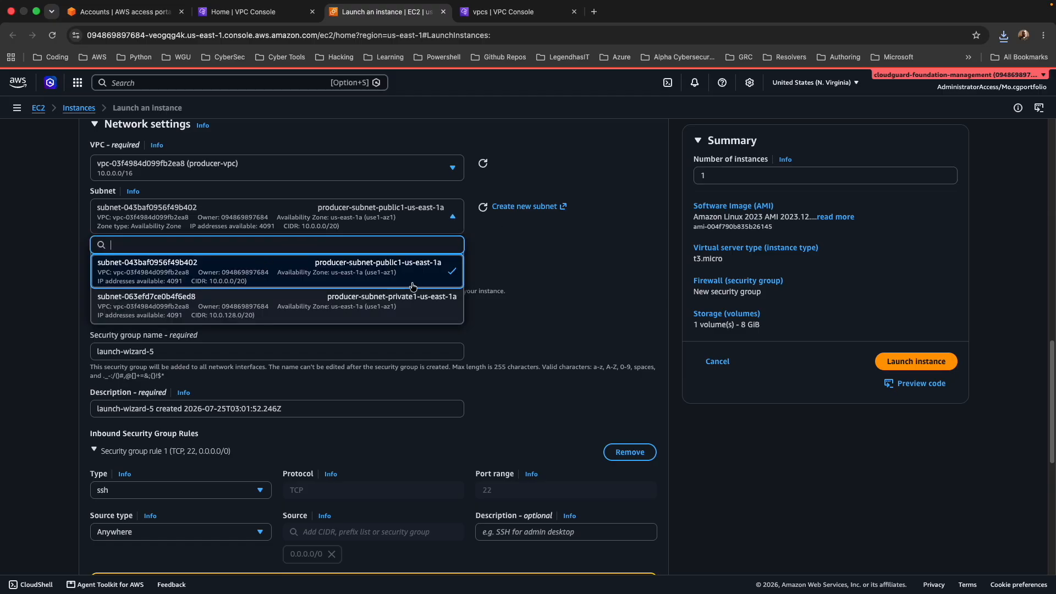
click(384, 301)
scroll(385, 301, down, 2)
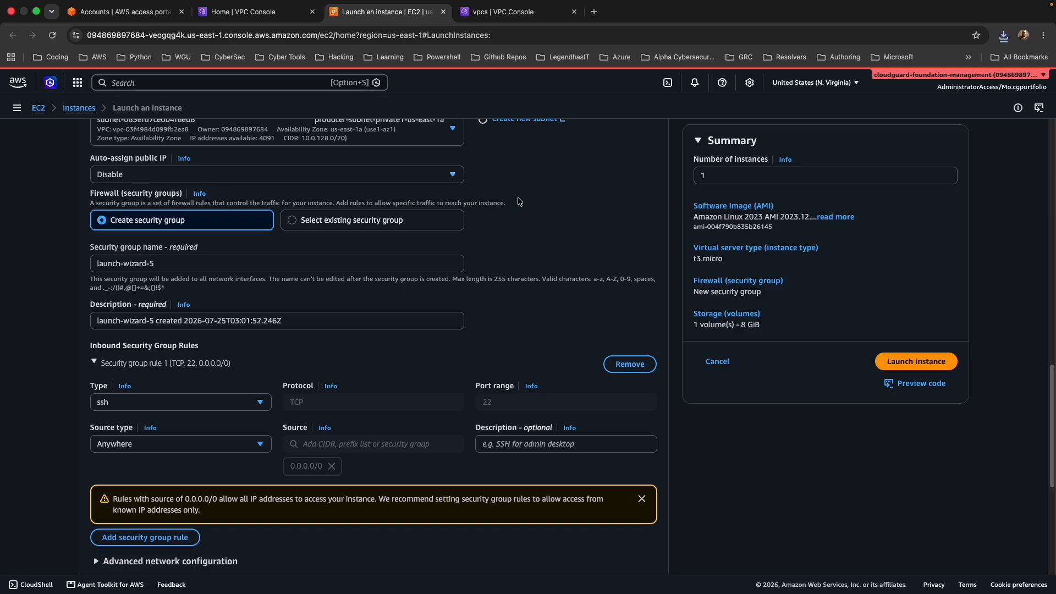
scroll(523, 202, down, 1)
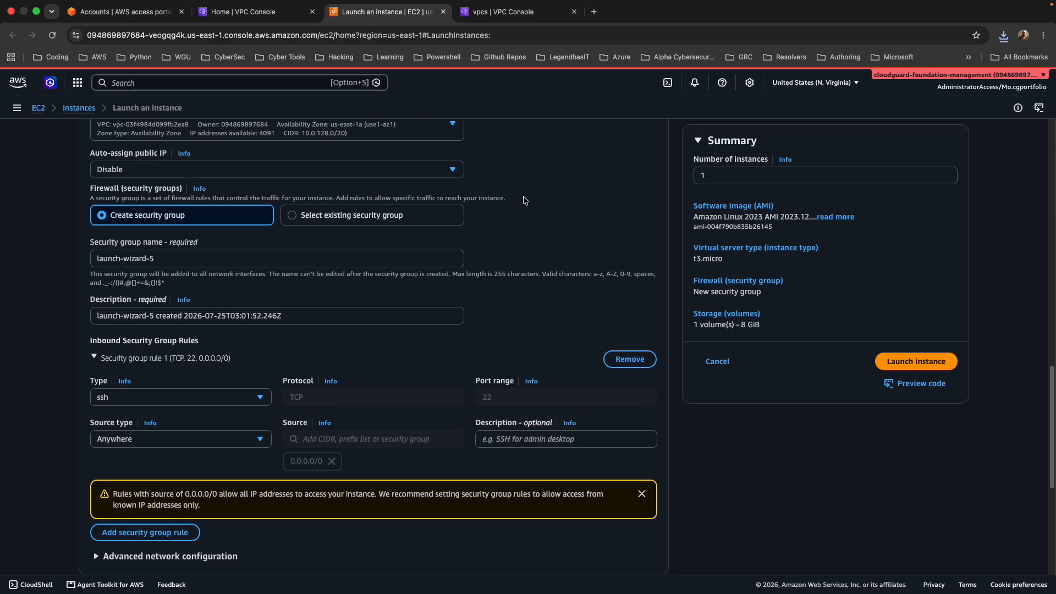
Name the instance's new security group provider-sg.
scroll(523, 201, down, 1)
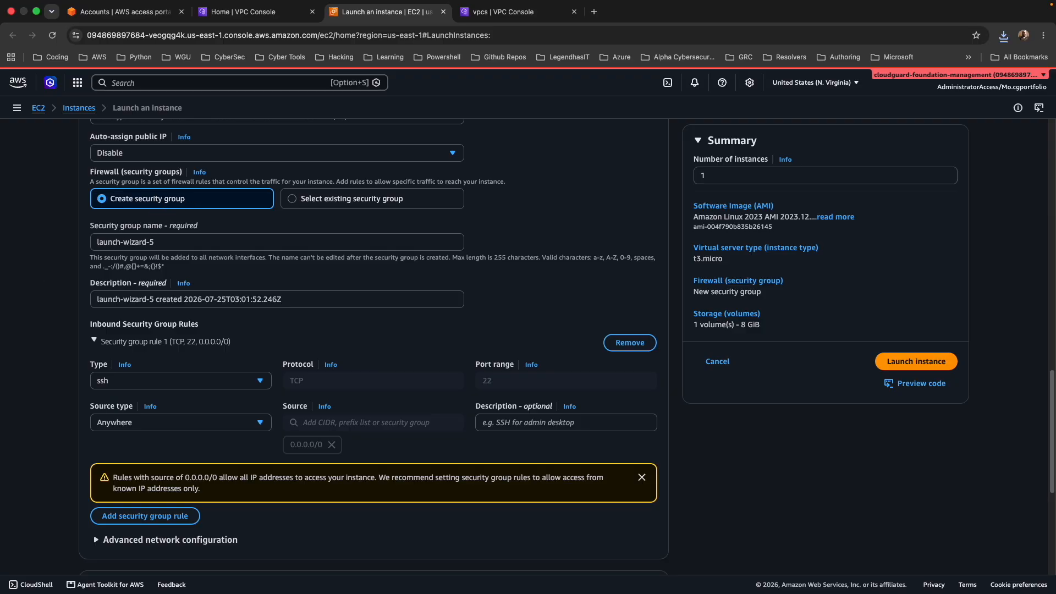
drag(165, 243, 82, 245)
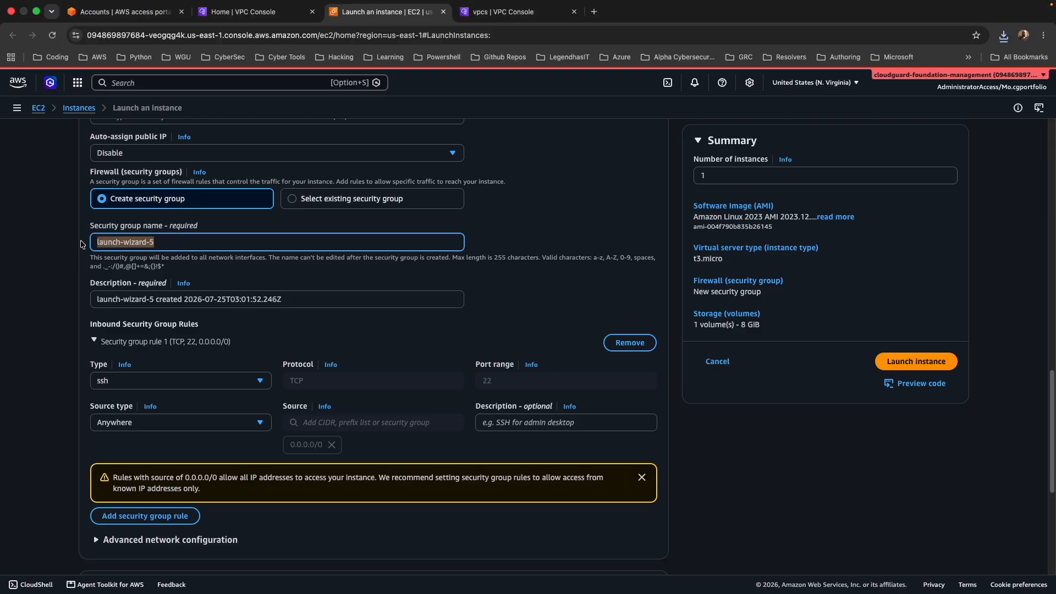
text(provider-sg)
Add a second inbound security group rule of type HTTP and choose a CIDR block as its source.
scroll(139, 252, down, 3)
scroll(139, 252, down, 2)
click(160, 334)
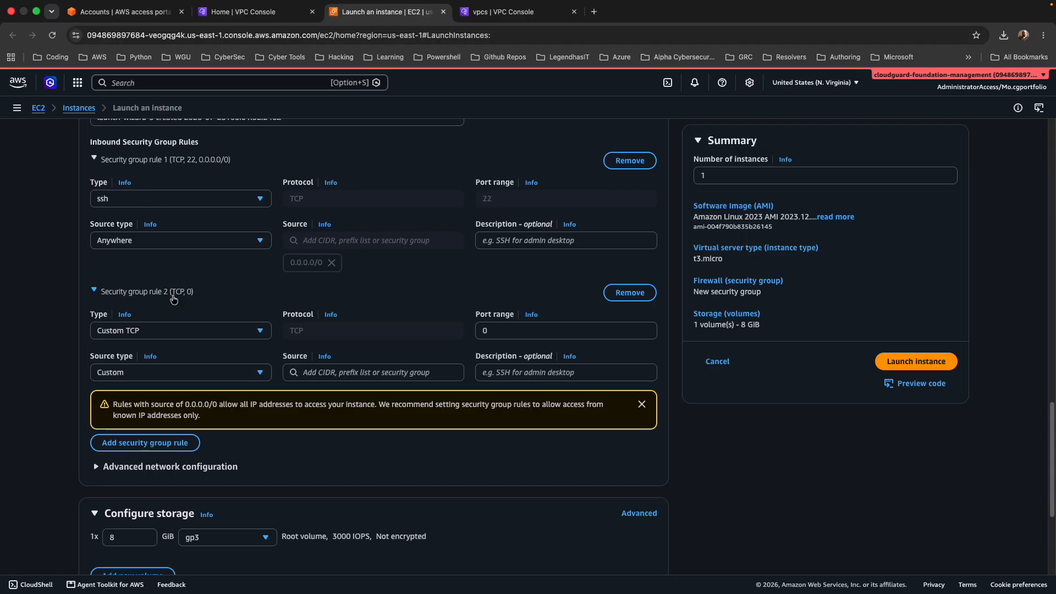
scroll(173, 299, down, 1)
click(172, 312)
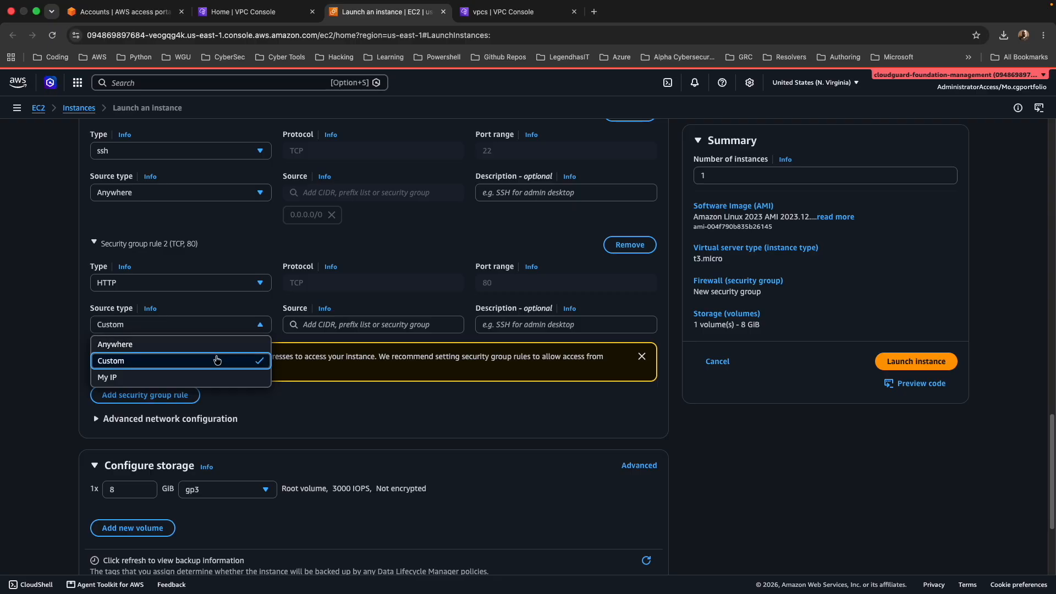
click(217, 360)
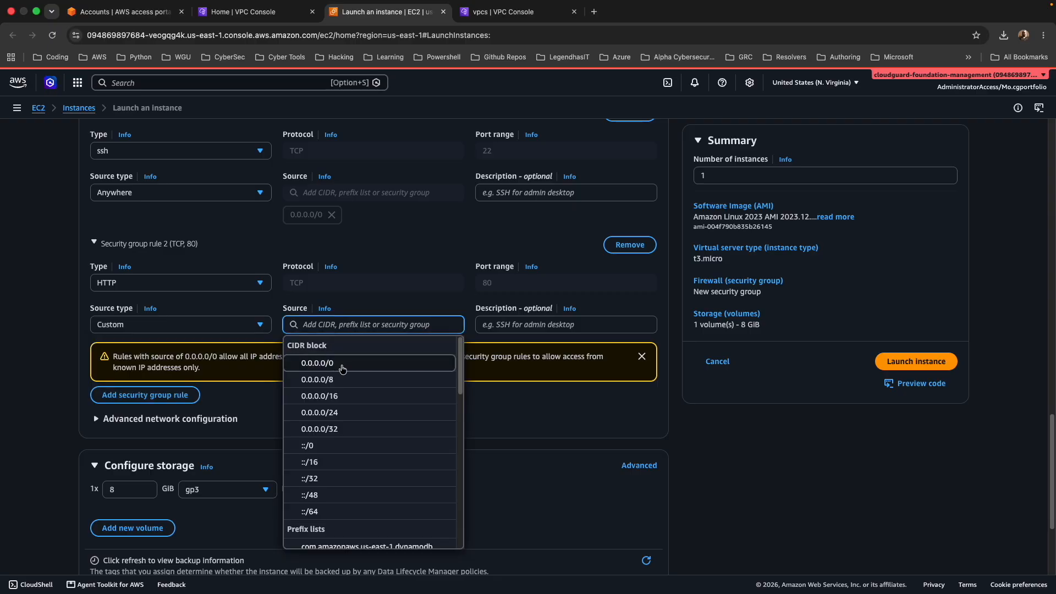
click(300, 344)
click(329, 347)
click(323, 330)
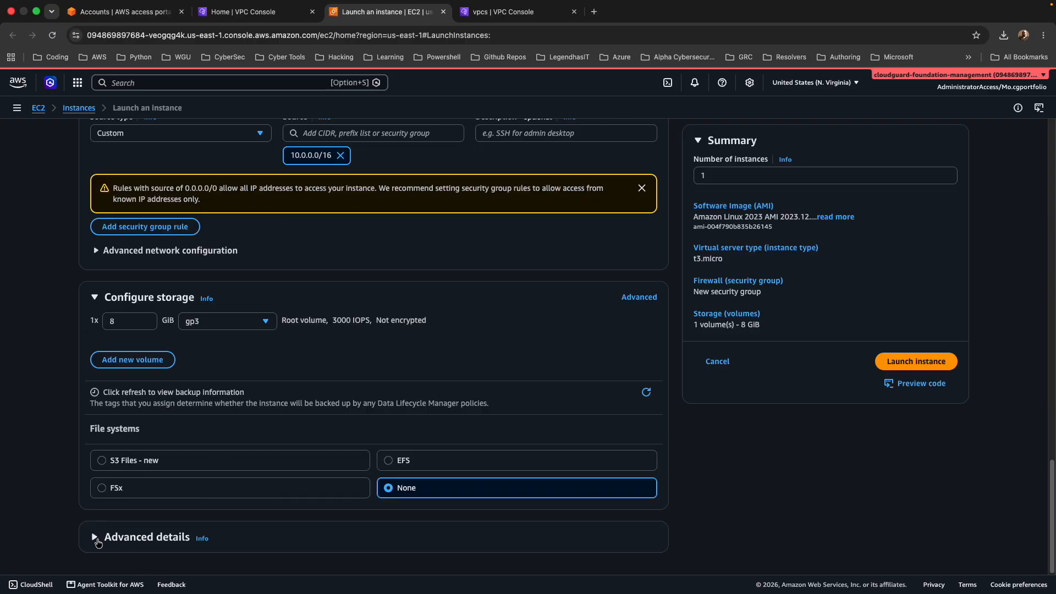
Add a user data script that installs, starts and enables nginx and writes a PrivateLink welcome page, and launch the instance.
click(96, 538)
scroll(340, 391, down, 10)
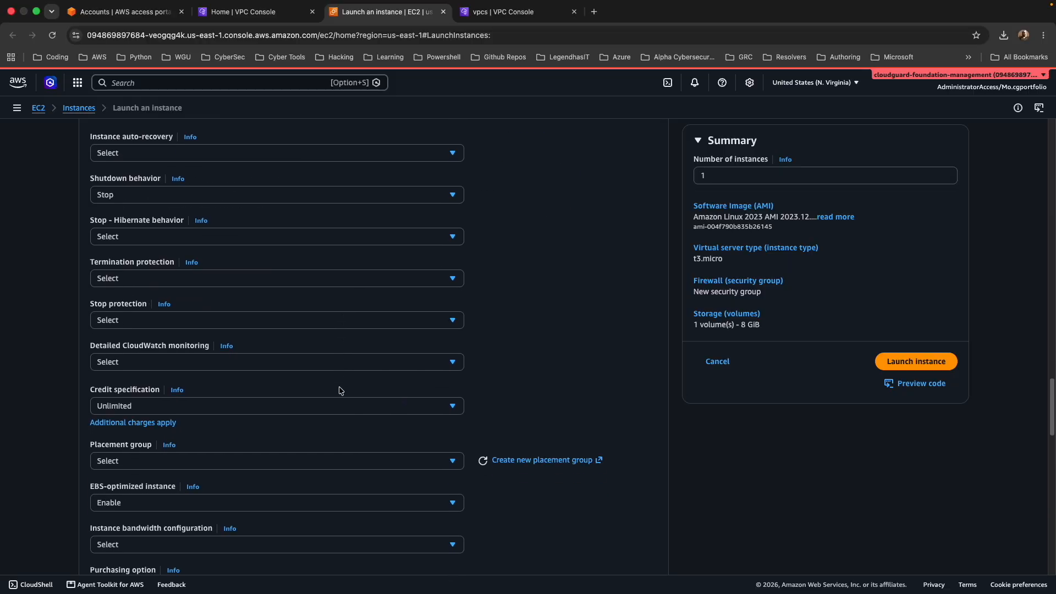
scroll(340, 391, down, 8)
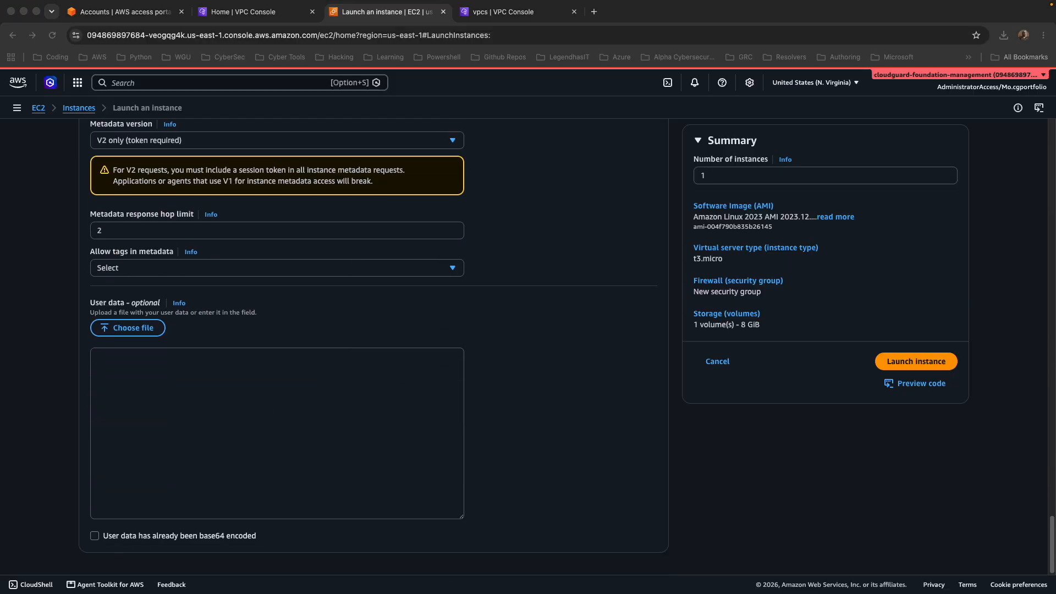
click(120, 360)
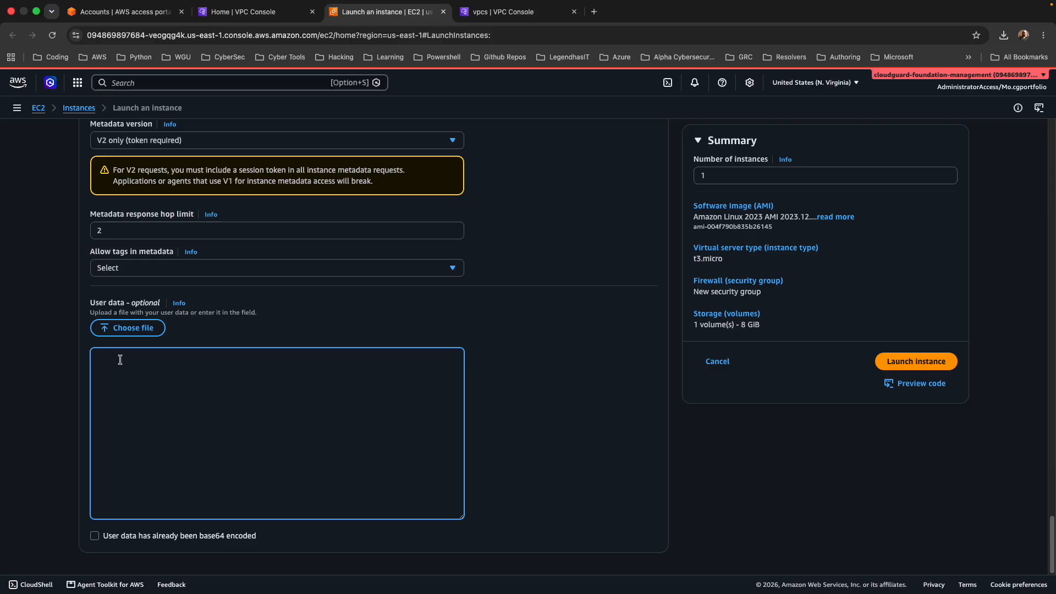
text(#!/bin/bash yum update -y yum install -y nginx systemctl start nginx systemctl enable nginx echo "<h1>Welcome to the Secure Provider Service via PrivateLink!</h1>" > /usr/share/nginx/html/index.html)
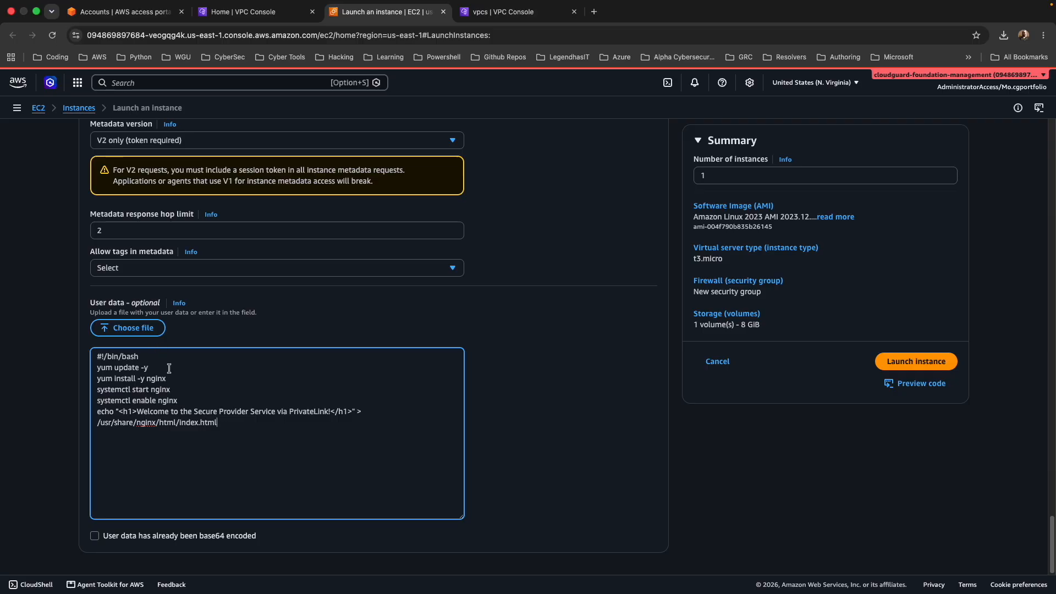
drag(137, 411, 330, 412)
click(418, 423)
click(891, 367)
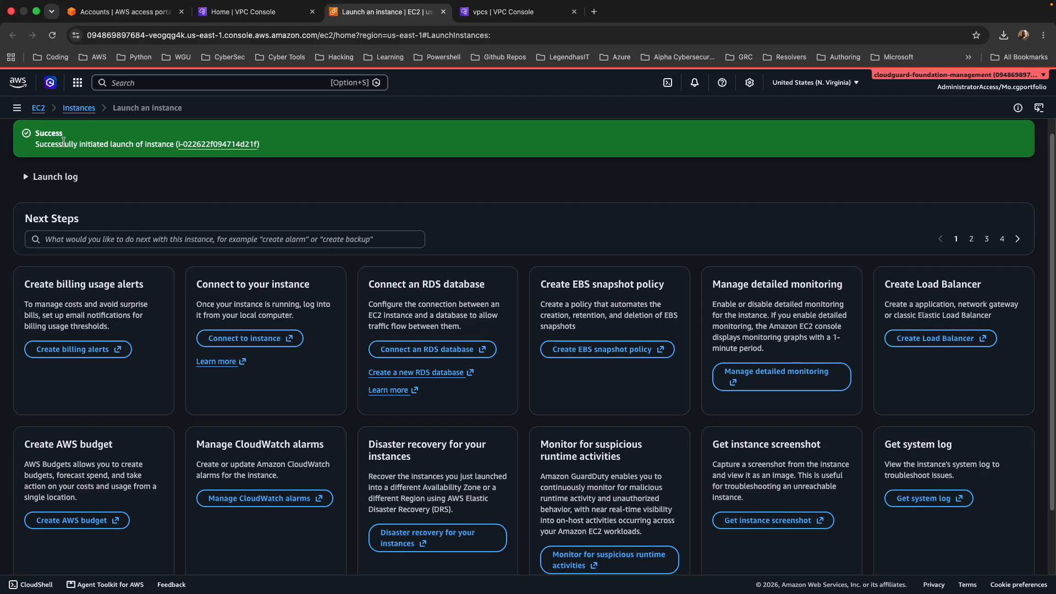
Start a new target group for instances and name it provider-service-tg.
click(17, 107)
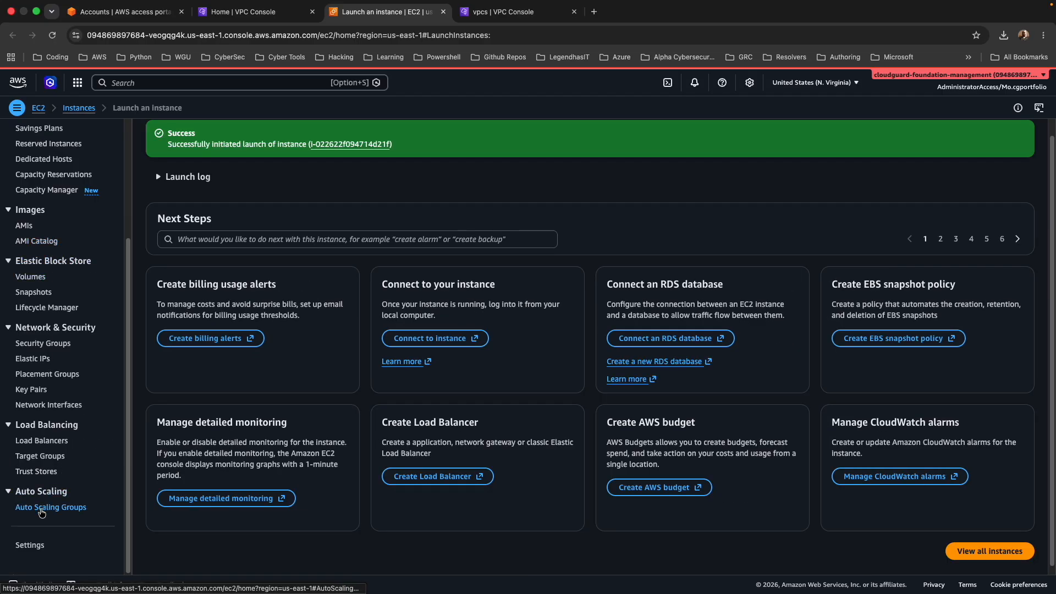
click(38, 456)
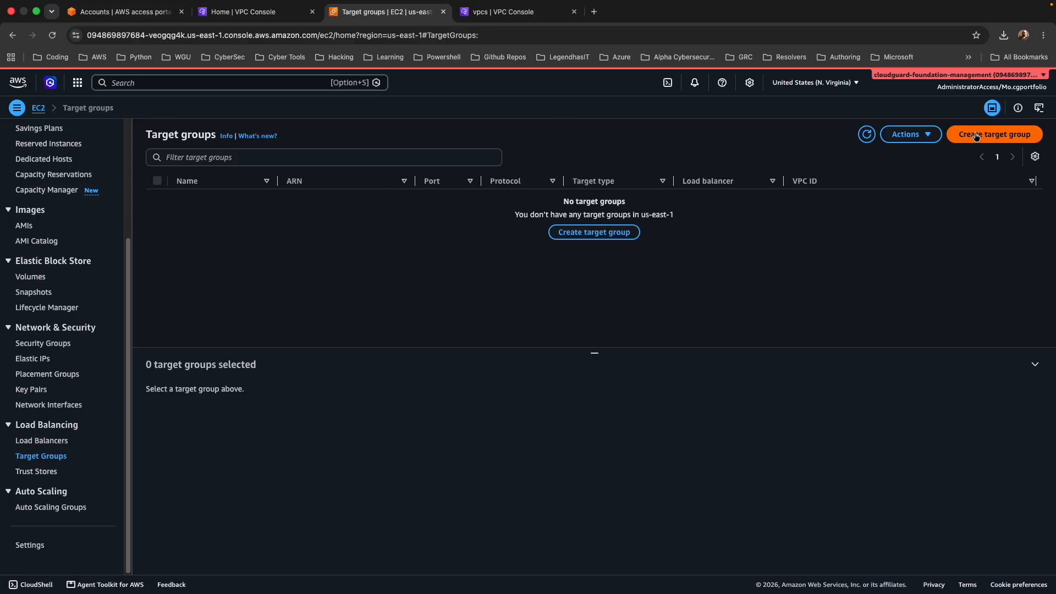
click(969, 139)
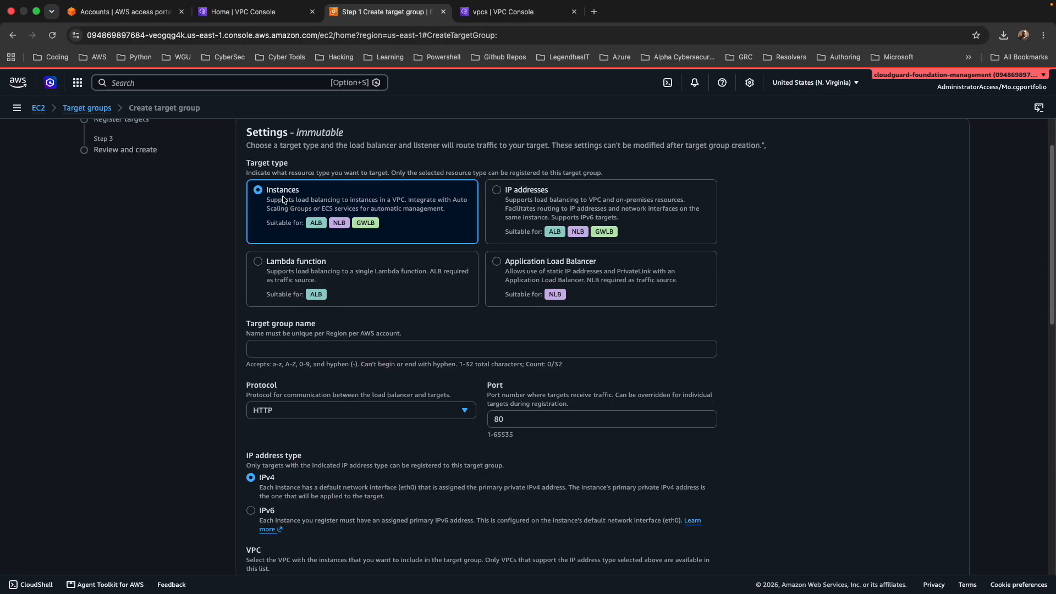
scroll(267, 343, down, 1)
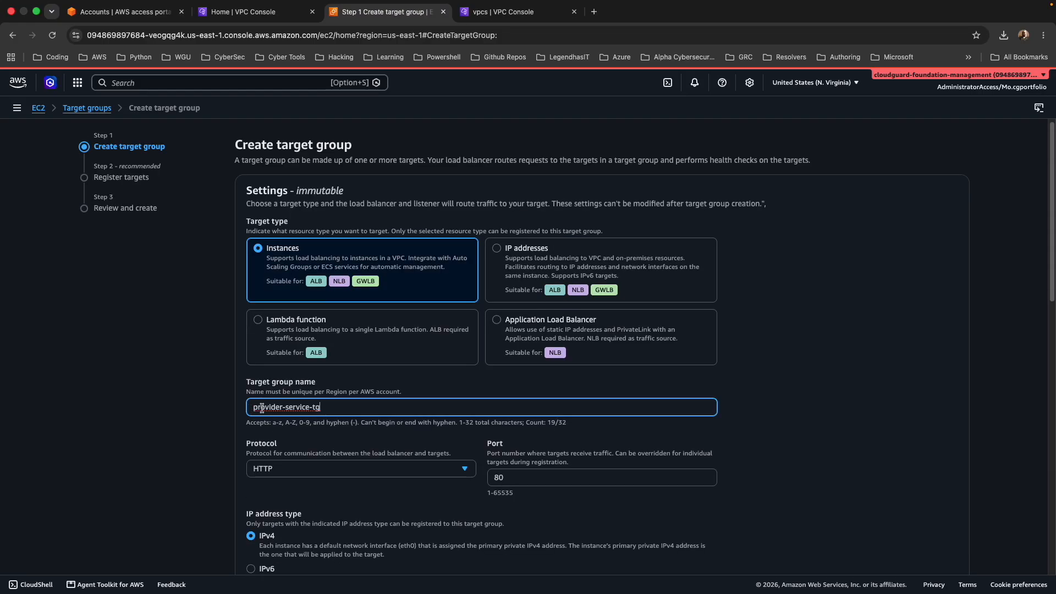
scroll(330, 412, down, 3)
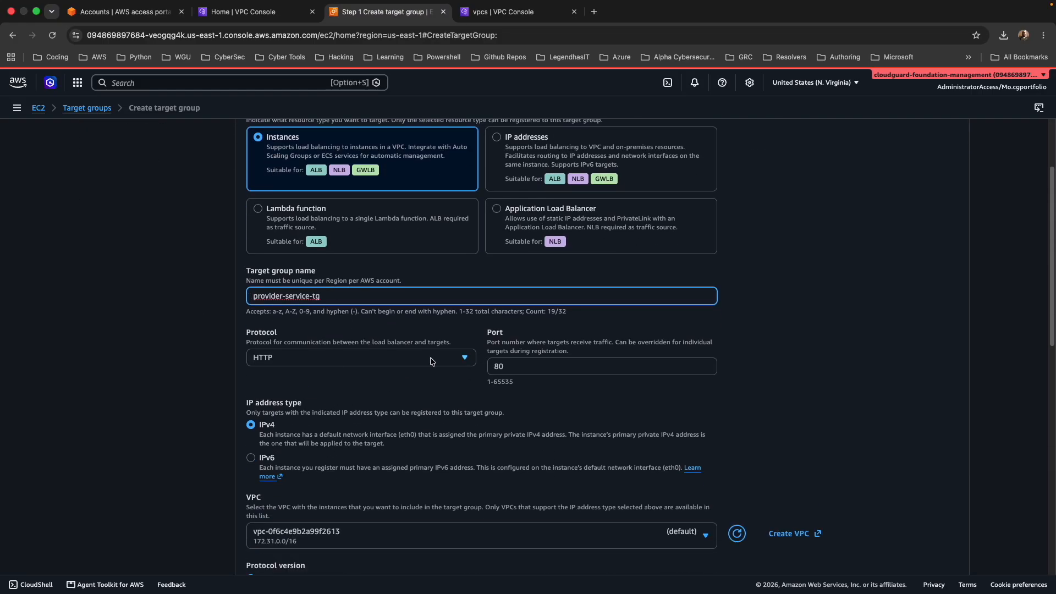
Set the target group's protocol to TCP and keep port 80.
click(431, 361)
scroll(352, 275, down, 1)
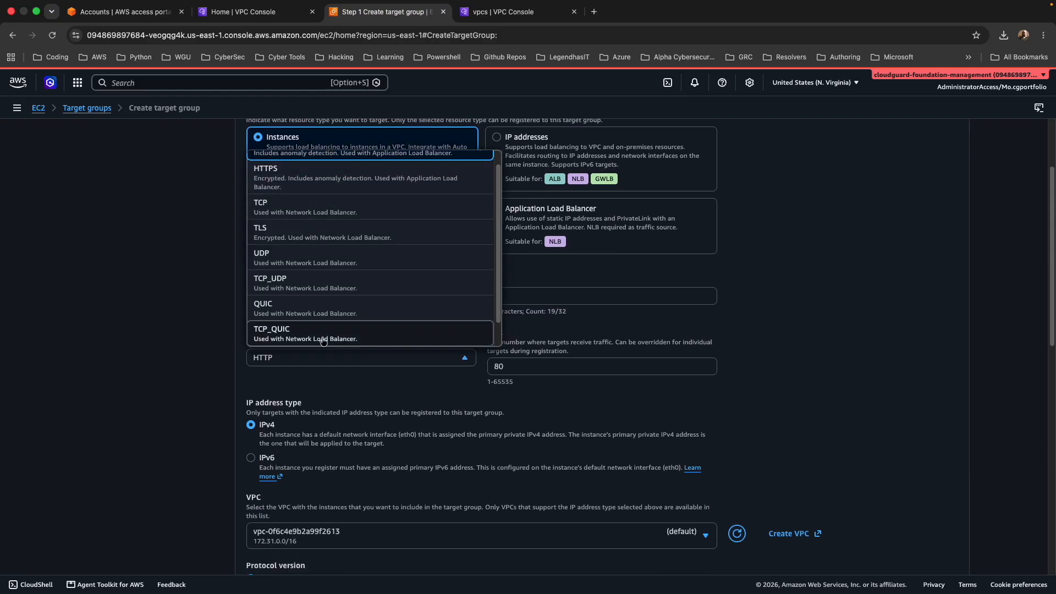
click(314, 200)
scroll(495, 369, down, 1)
click(537, 364)
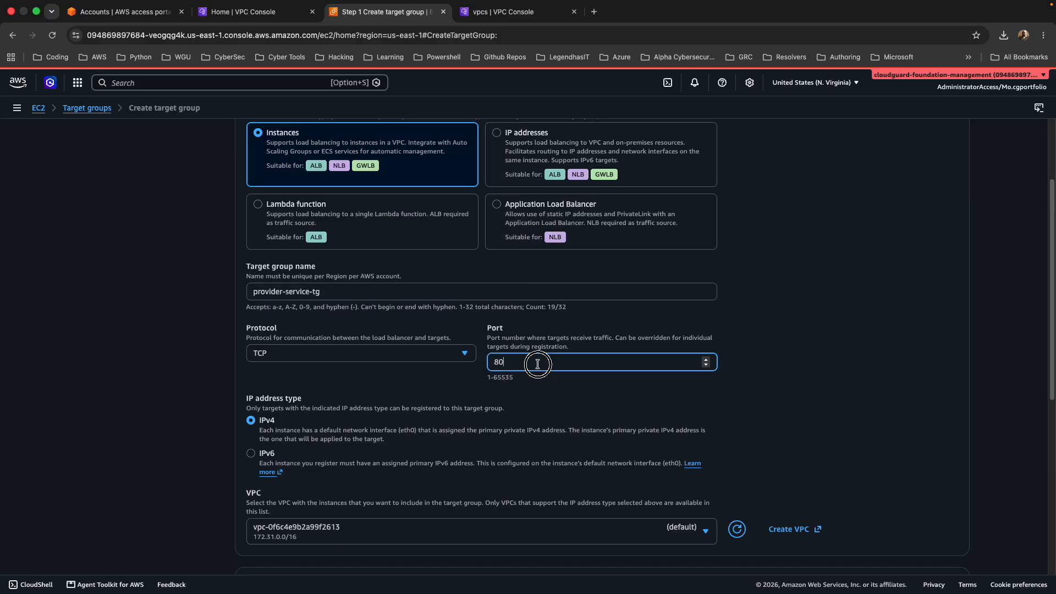
scroll(368, 358, down, 1)
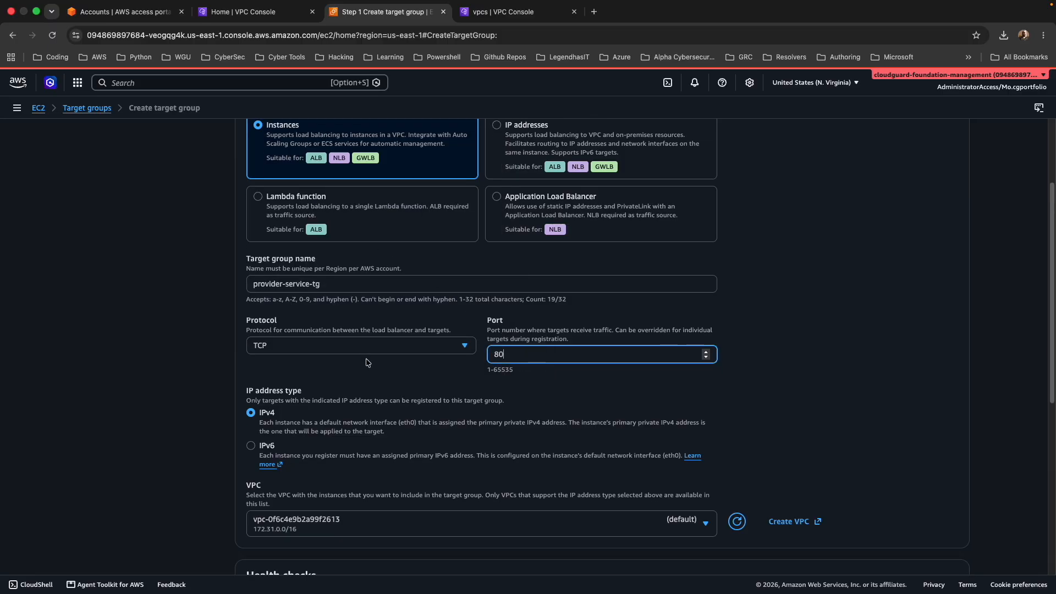
Assign the target group to producer-vpc and continue to target registration.
scroll(330, 297, down, 4)
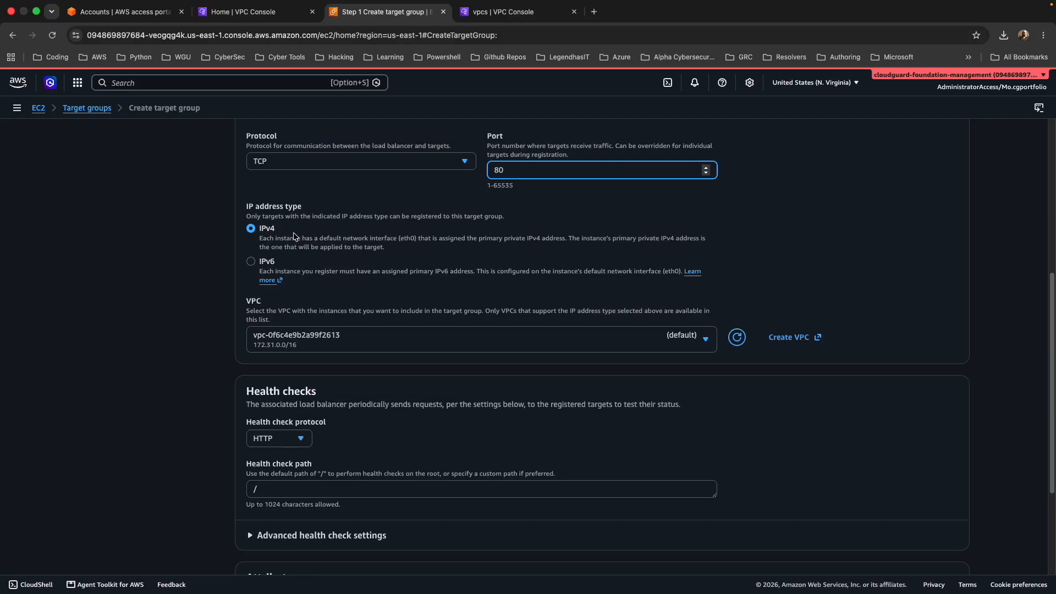
scroll(287, 241, down, 1)
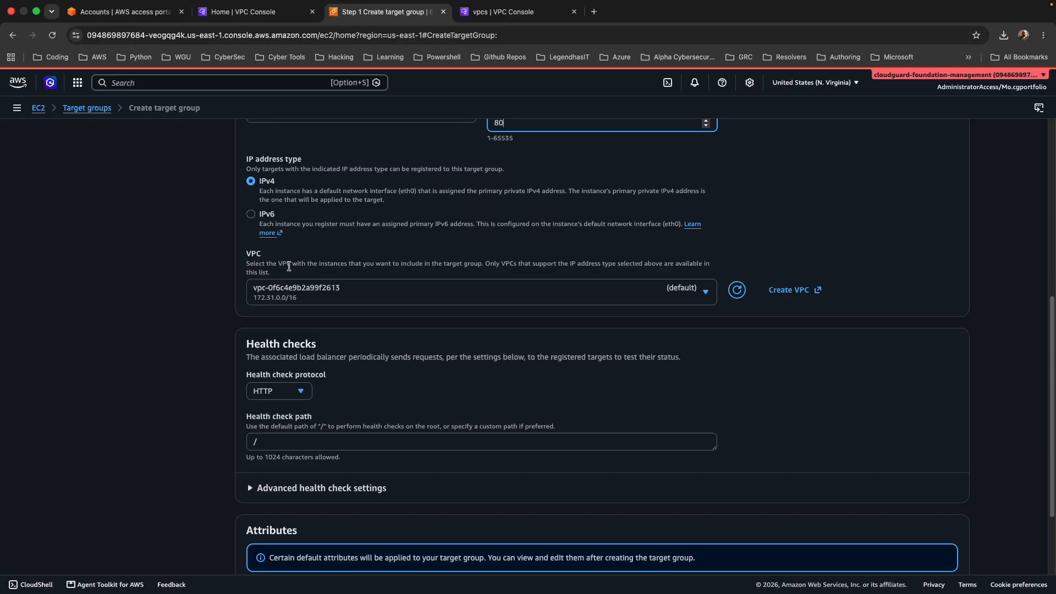
click(396, 296)
click(401, 341)
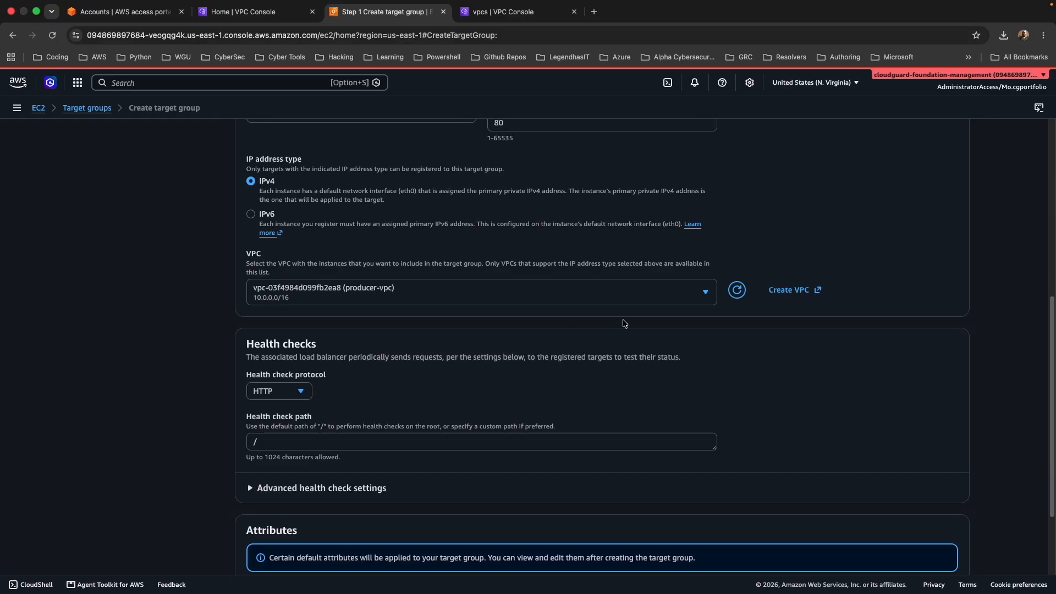
scroll(625, 323, down, 3)
click(946, 542)
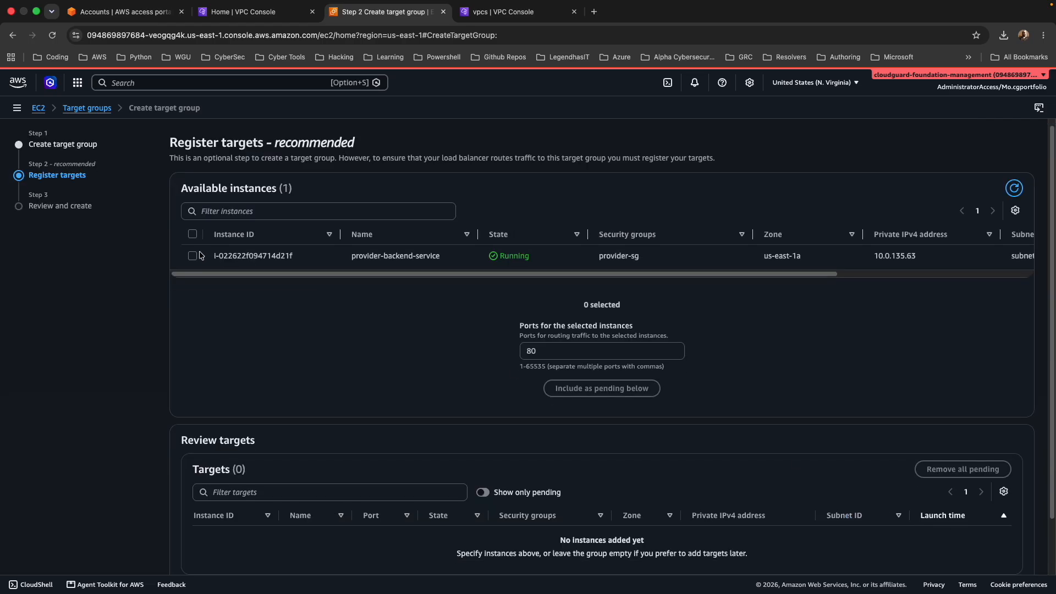
Add provider-backend-service as a pending target on port 80 and create the target group.
click(193, 256)
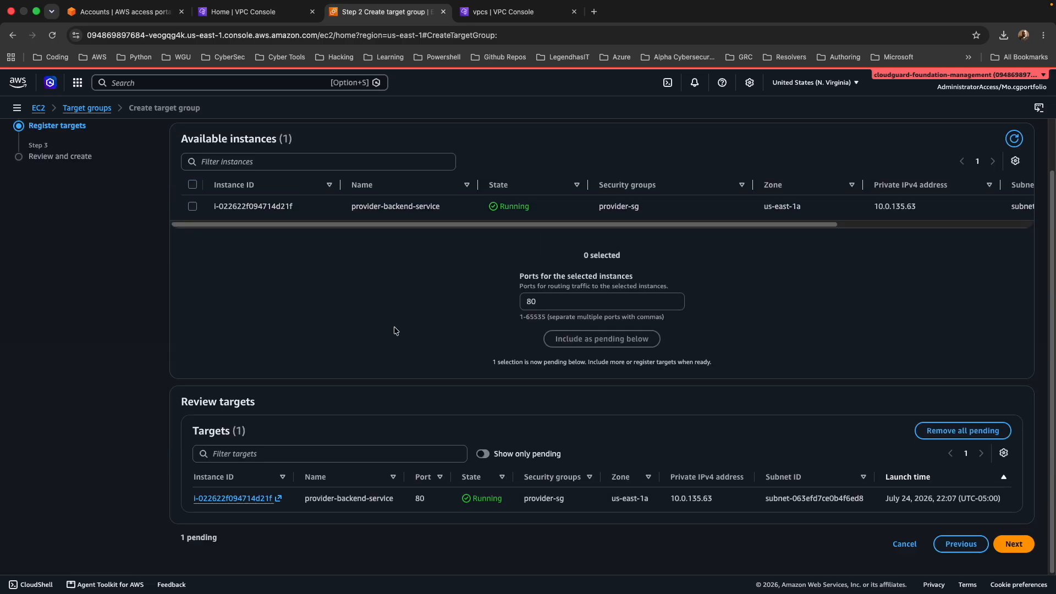
click(1014, 544)
scroll(916, 530, down, 3)
click(915, 541)
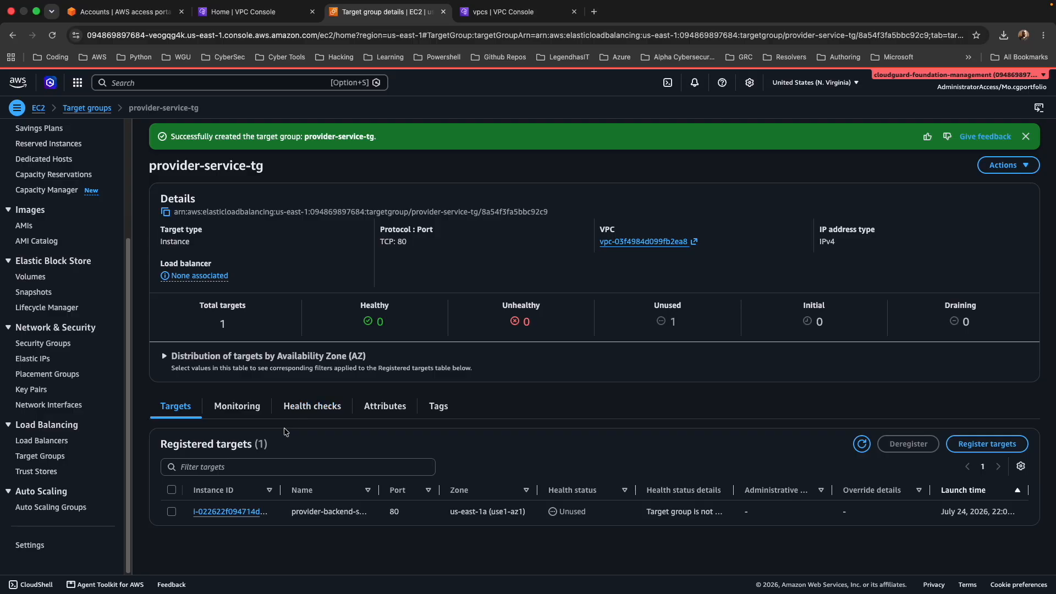
Start a Network Load Balancer named provider-service-nlb and set its scheme to Internal.
click(30, 441)
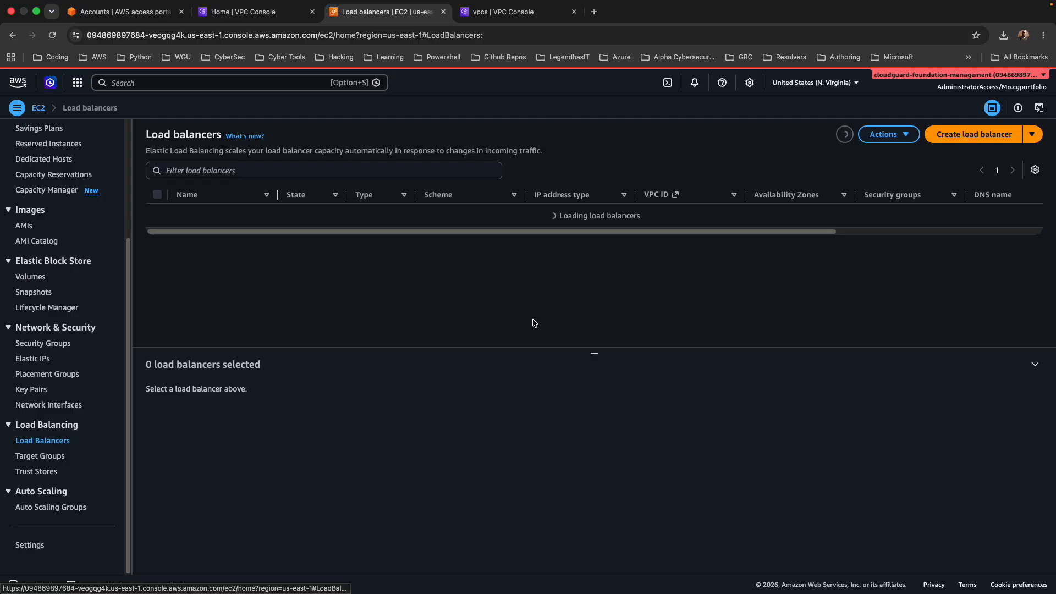
click(1023, 135)
click(929, 190)
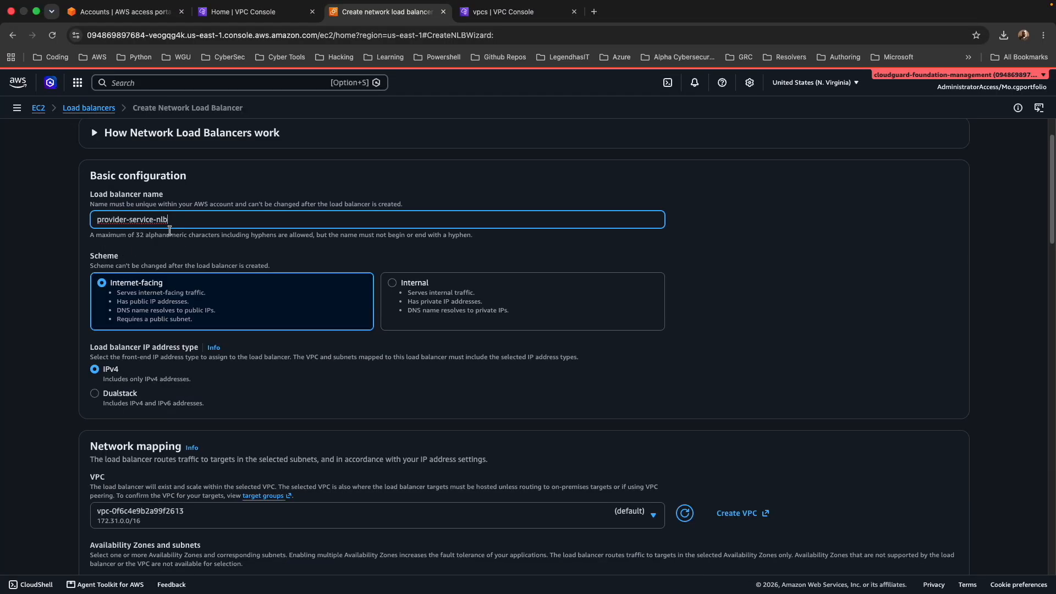
scroll(170, 234, down, 1)
click(404, 242)
scroll(364, 263, down, 2)
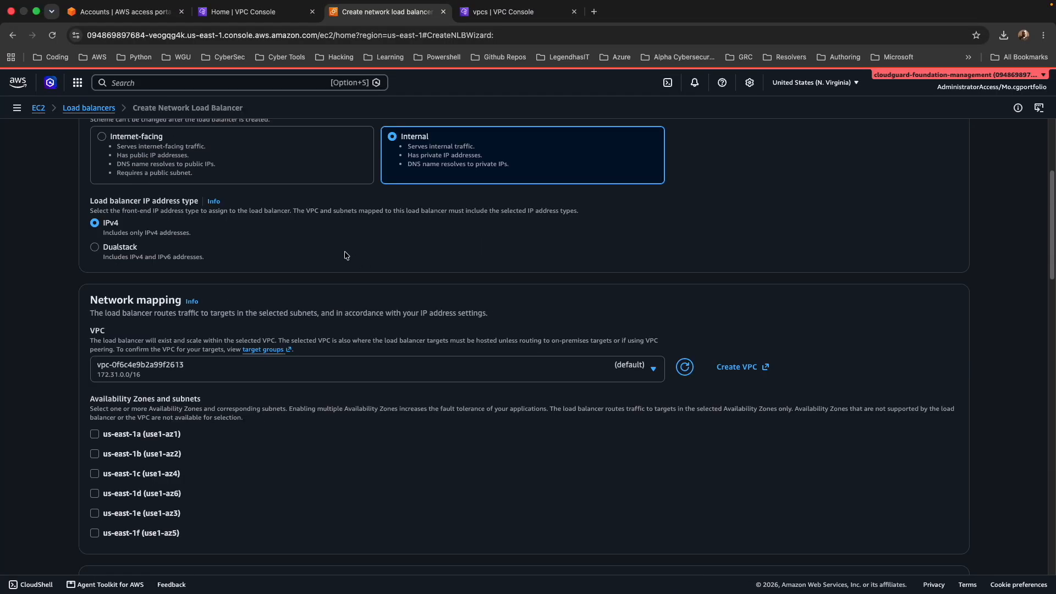
Map the load balancer to producer-vpc in us-east-1a with the subnet producer-subnet-private1-us-east-1a.
scroll(323, 245, down, 2)
click(266, 254)
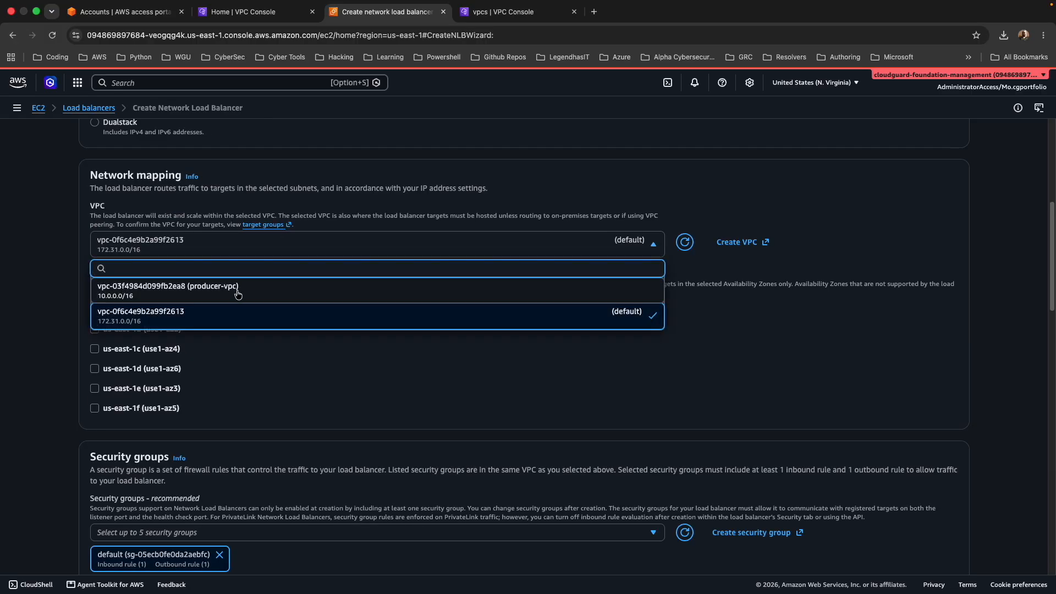
click(238, 294)
scroll(377, 308, down, 2)
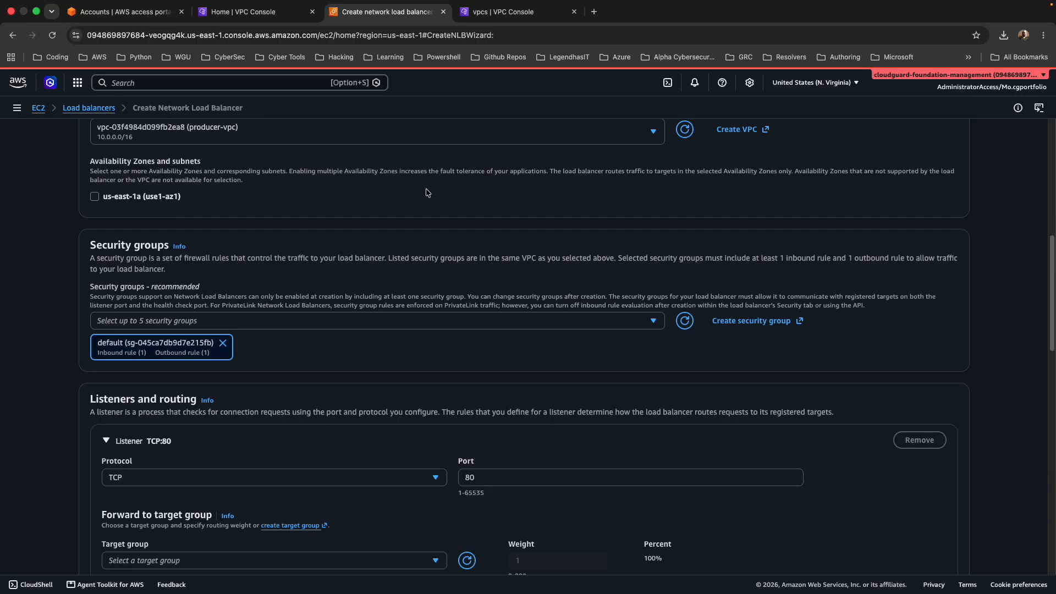
click(95, 197)
click(248, 253)
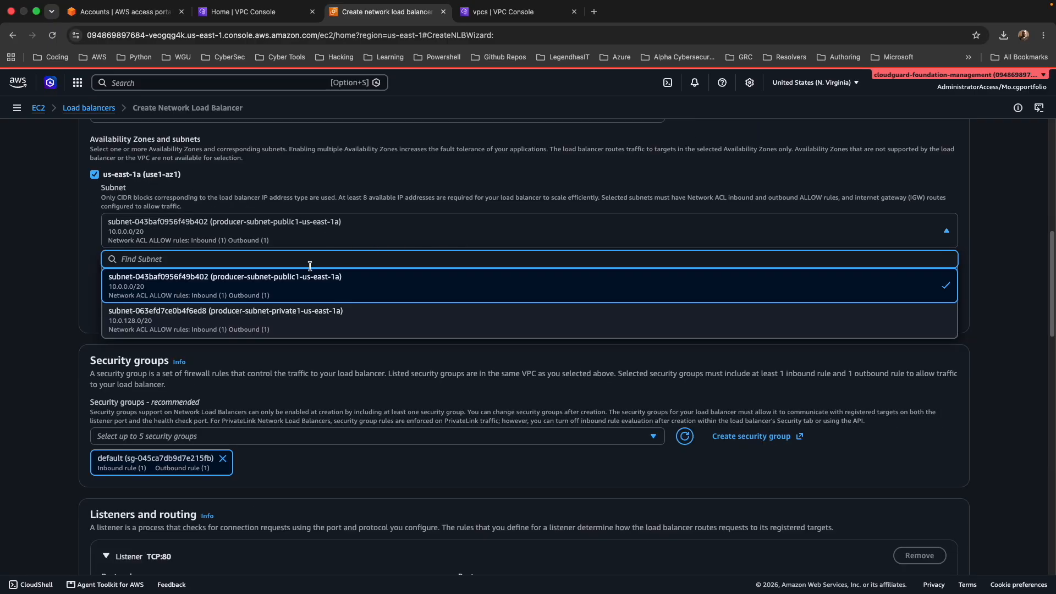
click(252, 325)
Replace the load balancer's default security group with provider-sg.
scroll(310, 245, down, 3)
click(214, 293)
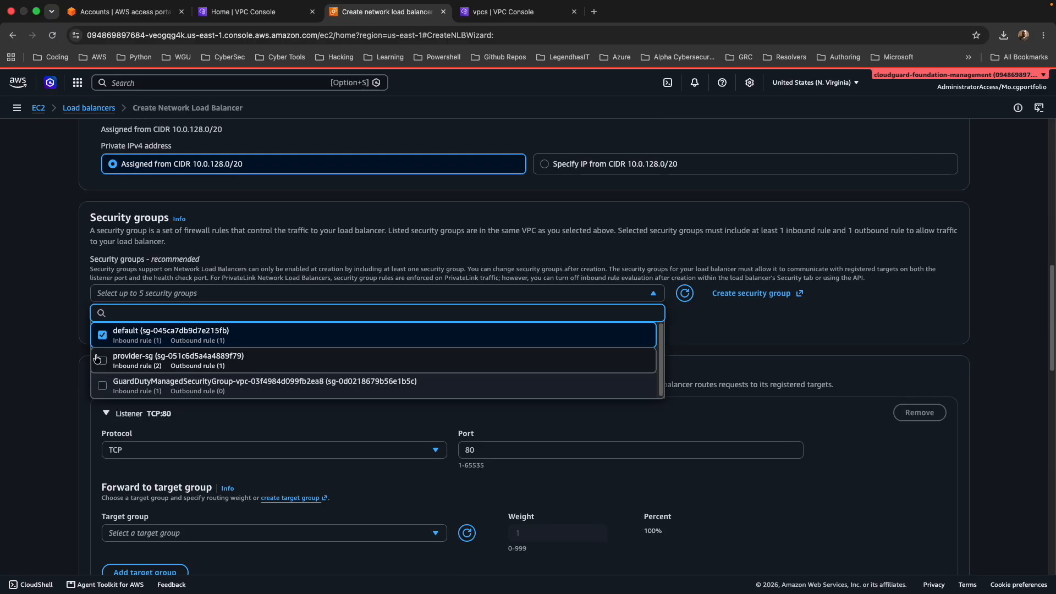
click(97, 358)
click(112, 346)
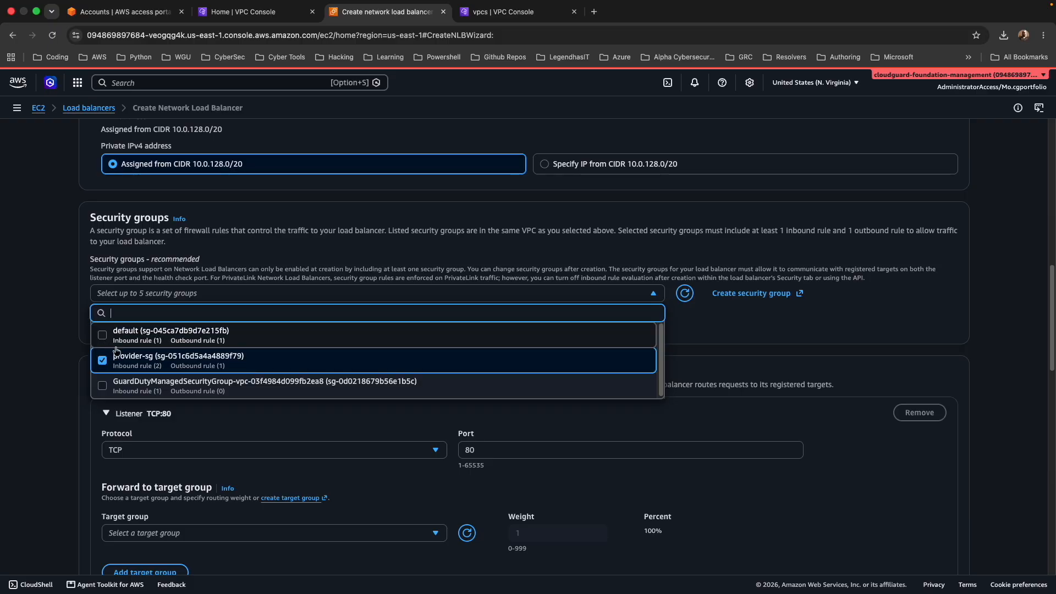
scroll(198, 211, down, 3)
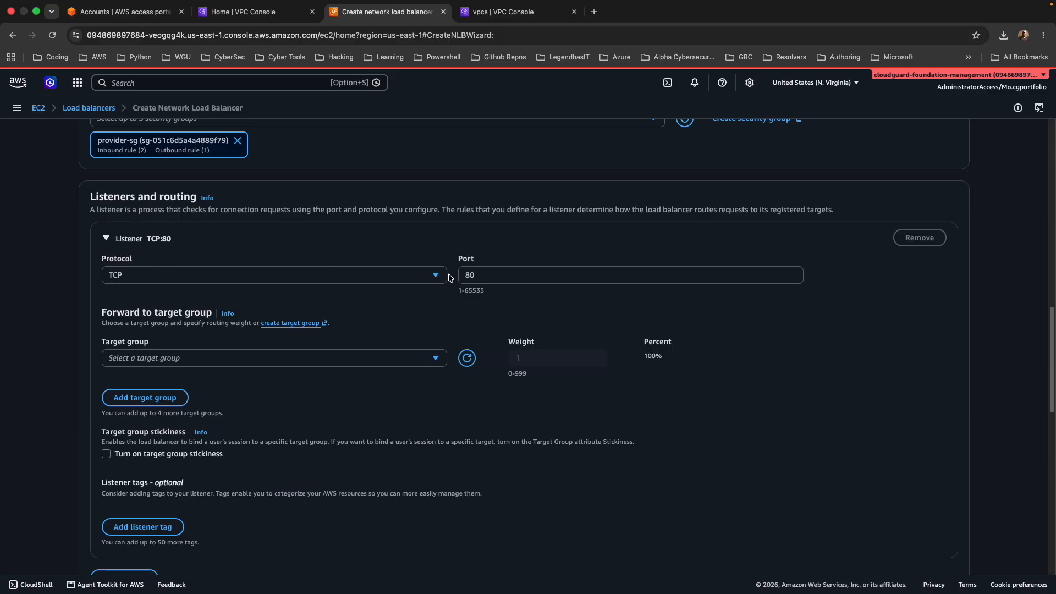
scroll(450, 279, down, 1)
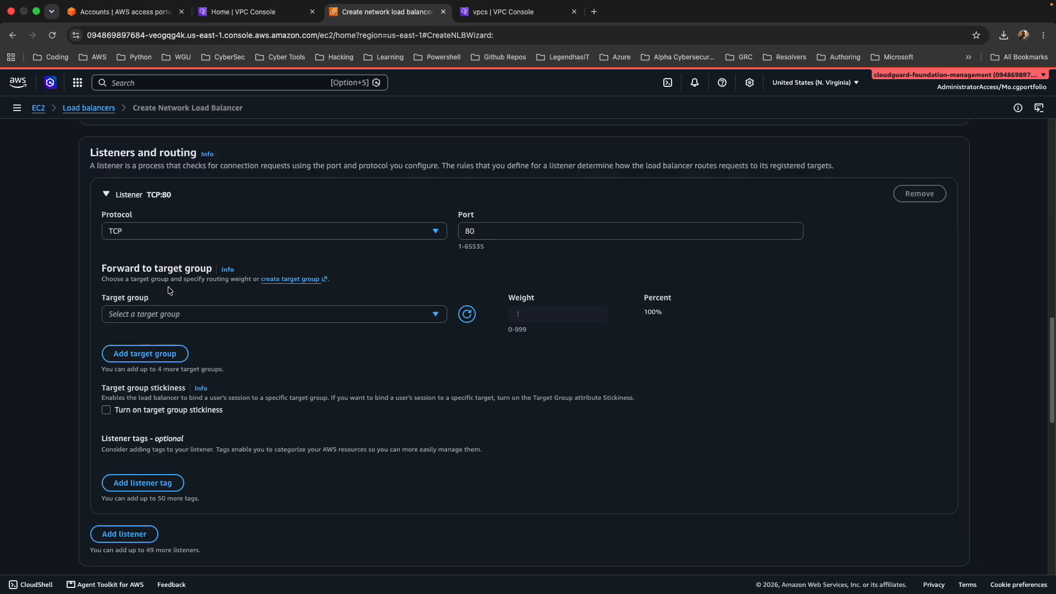
Forward the TCP:80 listener to provider-service-tg and create the load balancer.
click(173, 315)
click(151, 353)
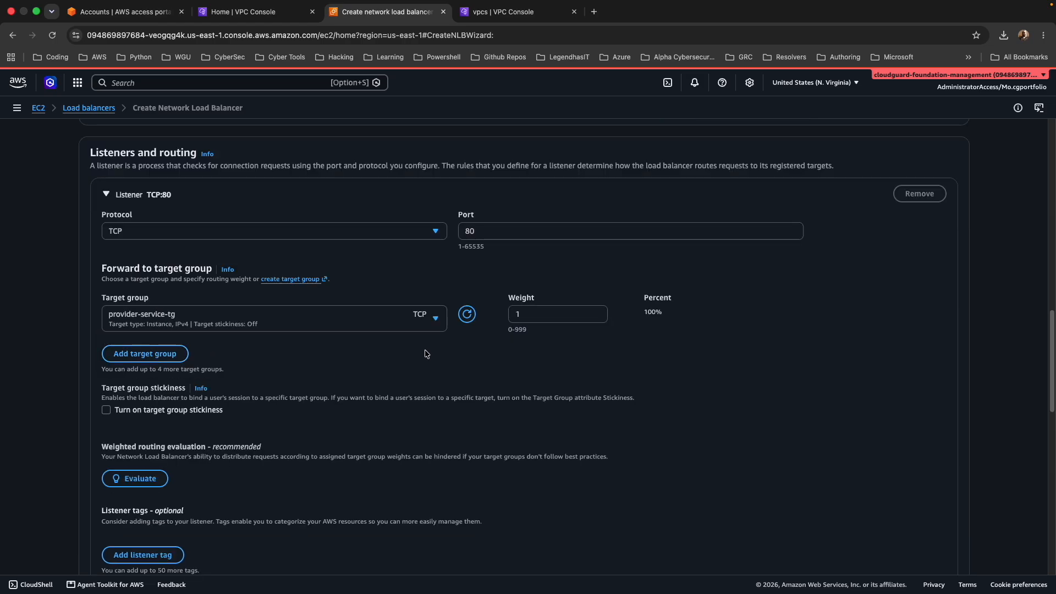
scroll(425, 354, down, 4)
scroll(391, 263, down, 15)
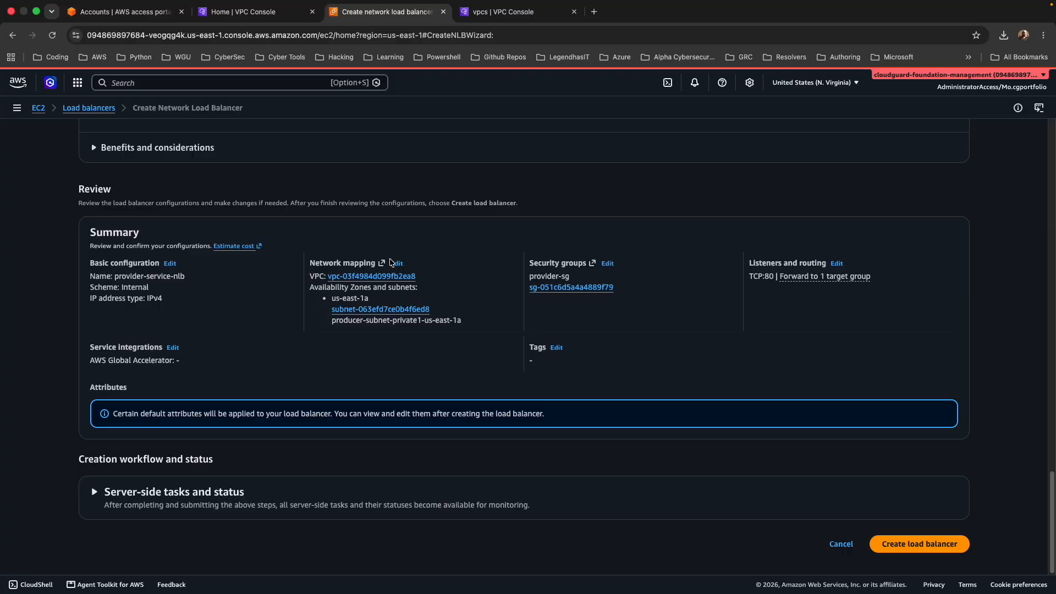
click(941, 545)
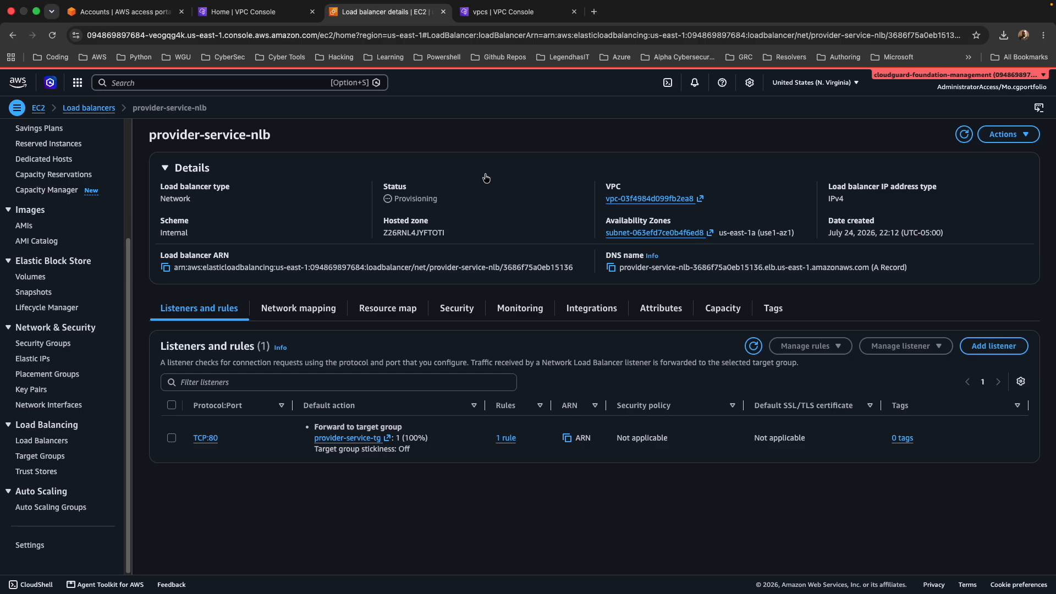
Start a VPC endpoint service in the management account and name it my-custom-app-service.
click(275, 12)
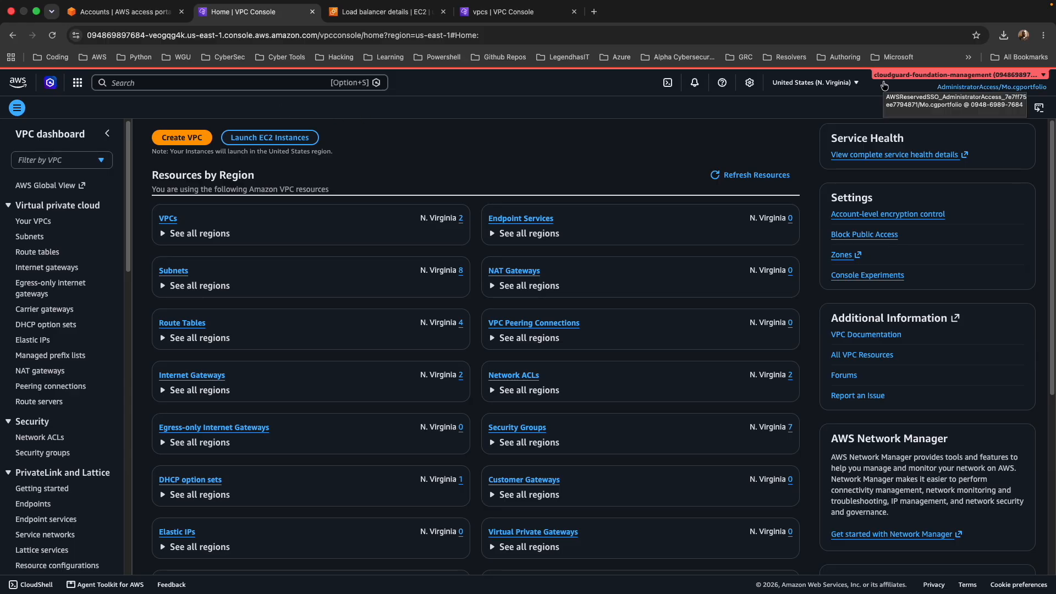
scroll(54, 242, down, 4)
scroll(52, 250, down, 1)
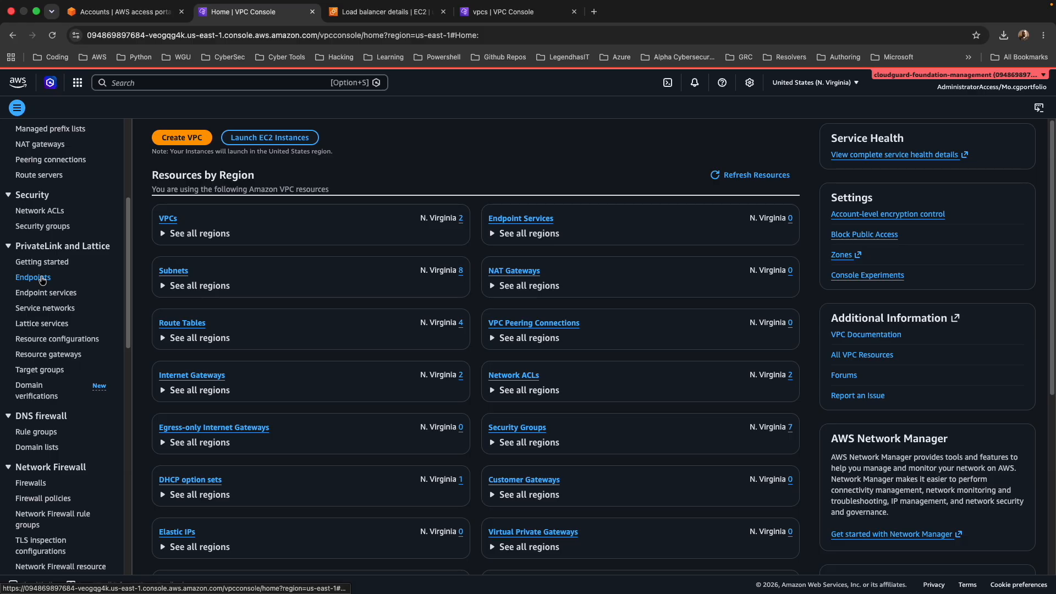
scroll(54, 341, down, 1)
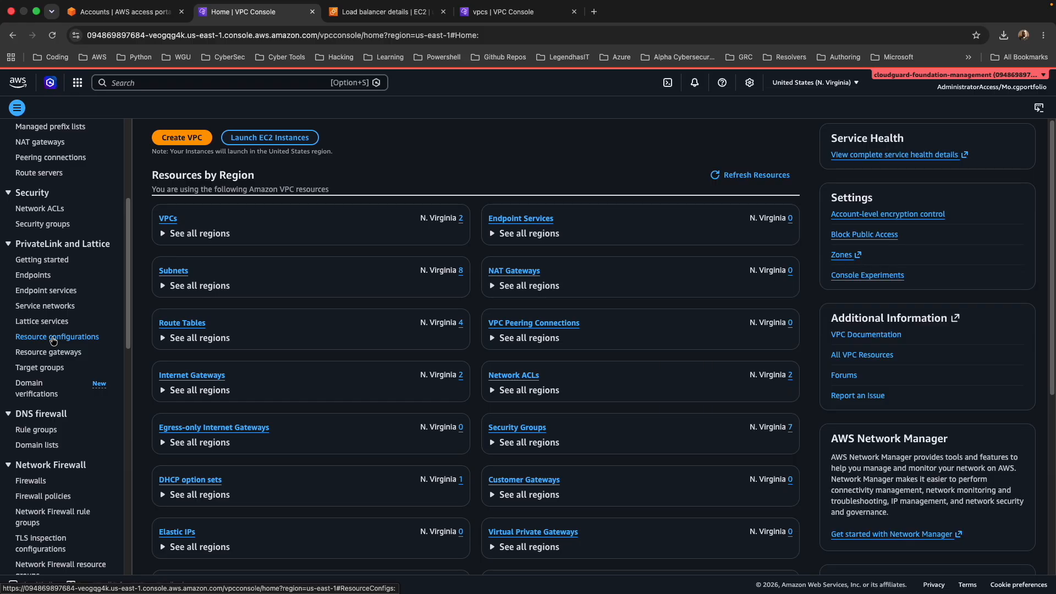
click(47, 292)
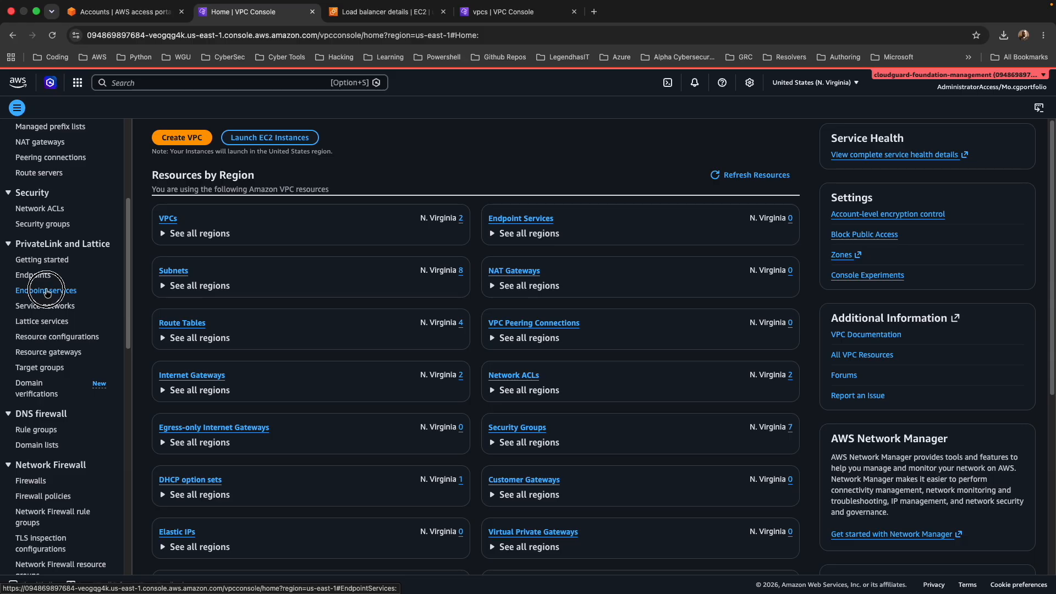
click(990, 131)
text(my-custom-app-service)
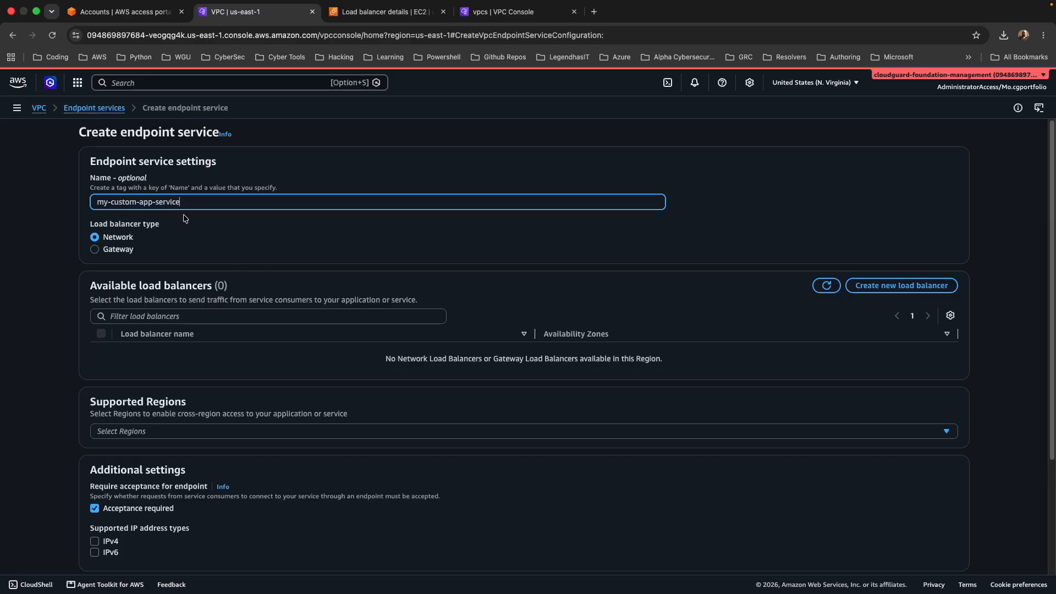
Attach provider-service-nlb to the endpoint service, keep acceptance required, and create the service.
scroll(185, 218, down, 1)
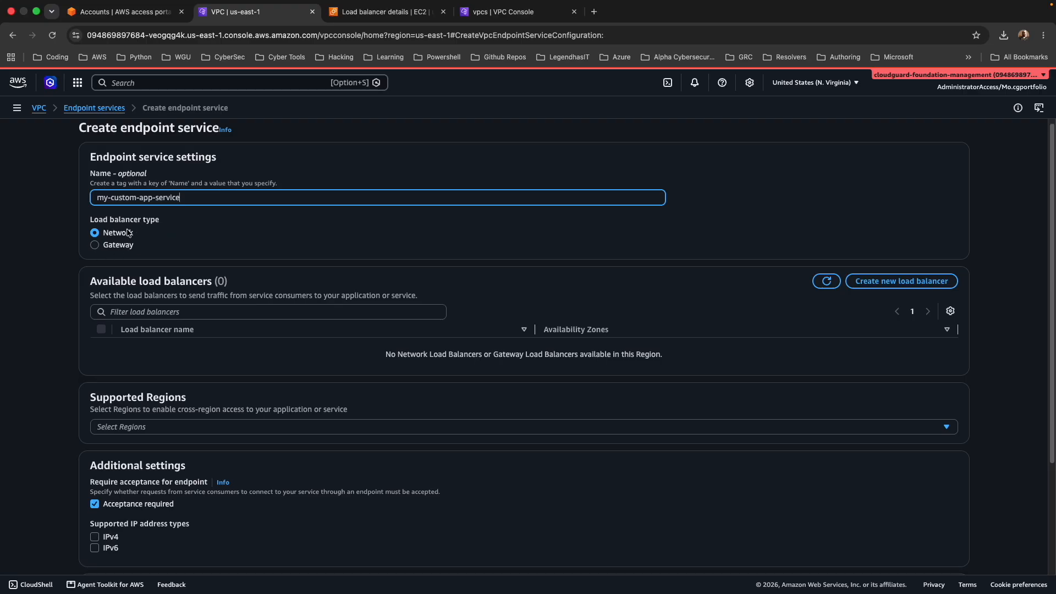
scroll(287, 249, down, 3)
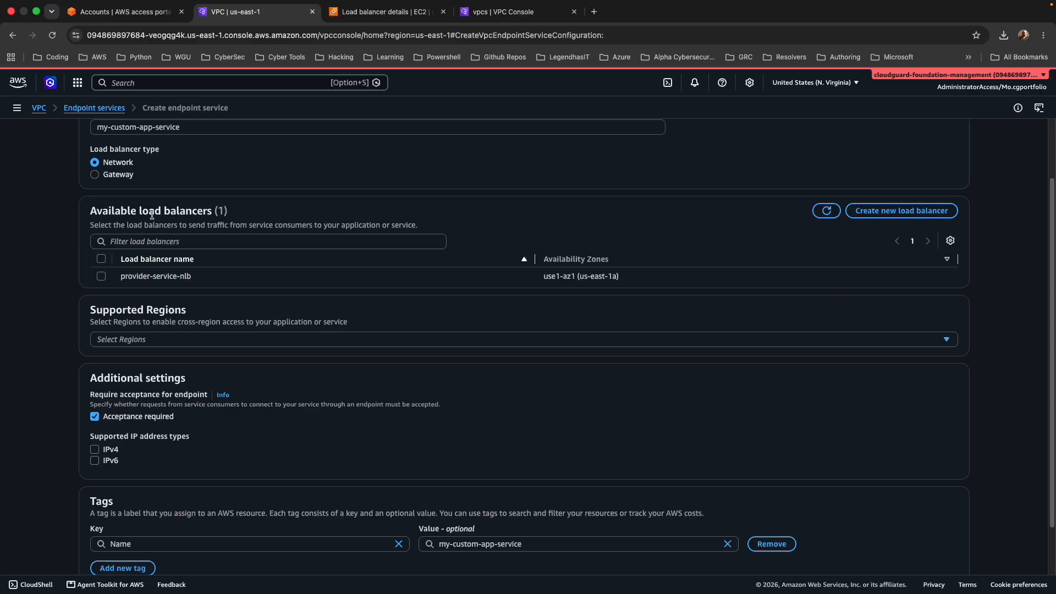
click(101, 276)
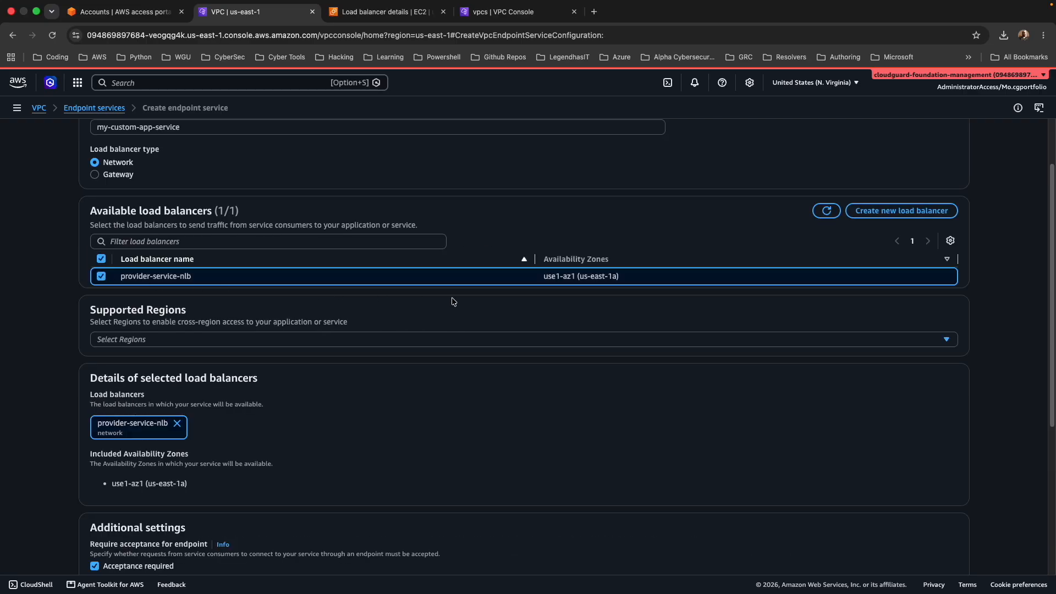
scroll(452, 299, down, 3)
scroll(289, 288, down, 2)
scroll(290, 288, down, 3)
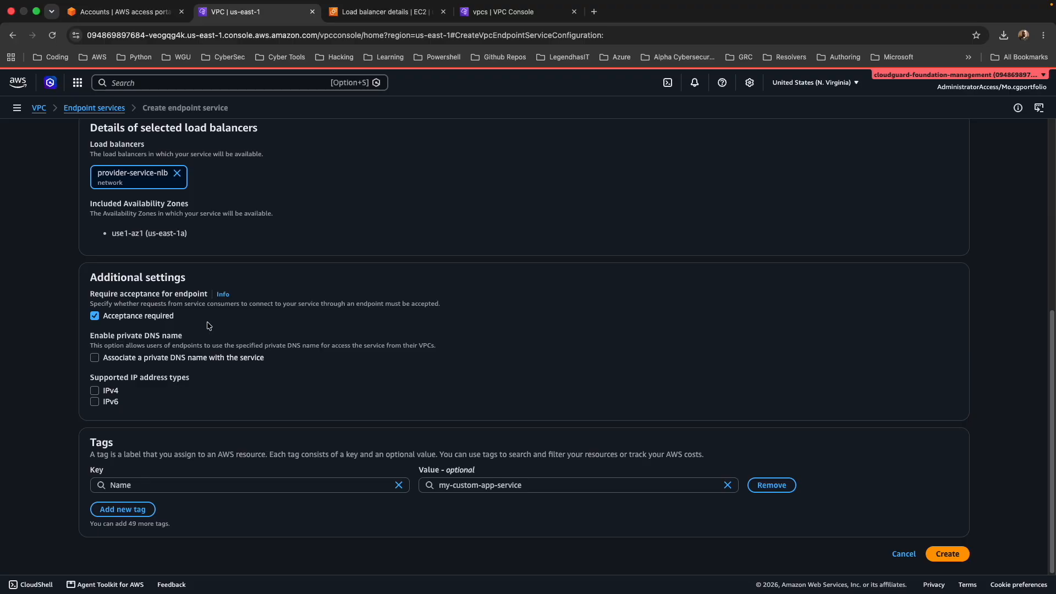
click(968, 554)
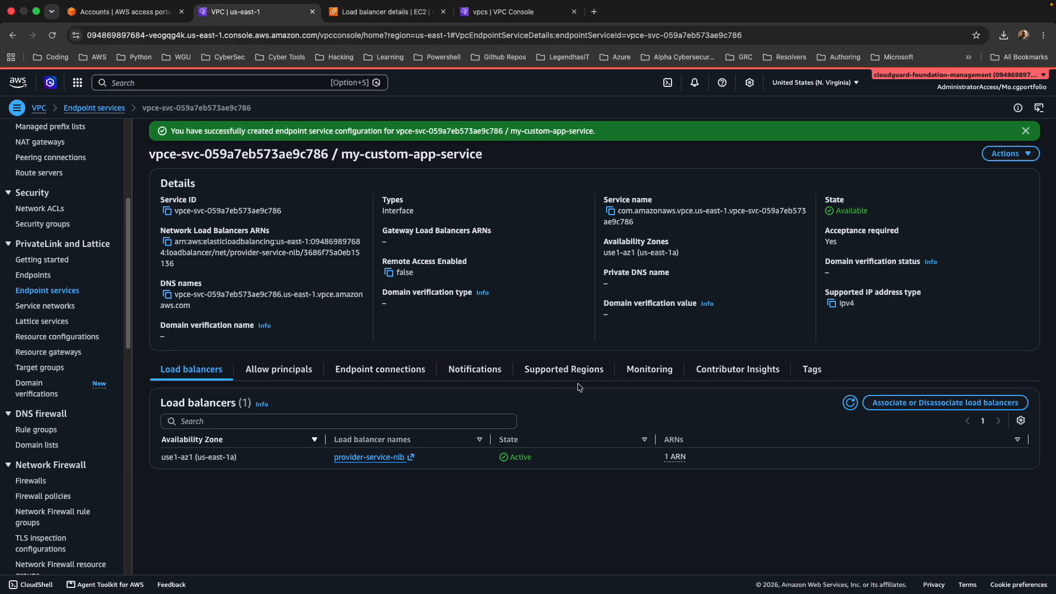
View the service's allowed principals, then copy the account ARN from the cloudguard-foundation-networking account's details.
click(278, 369)
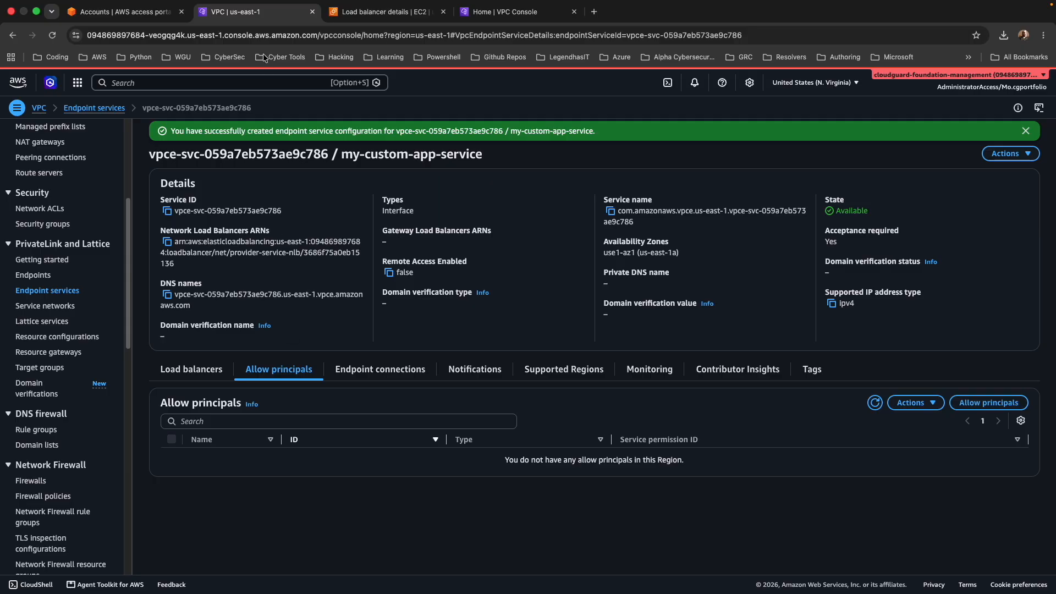
click(496, 13)
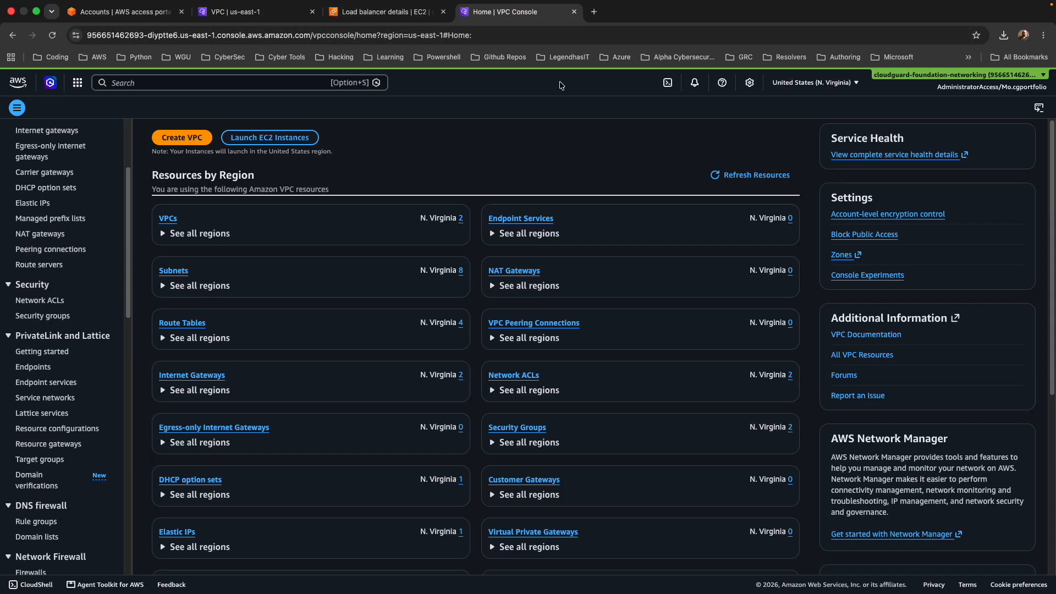
click(985, 84)
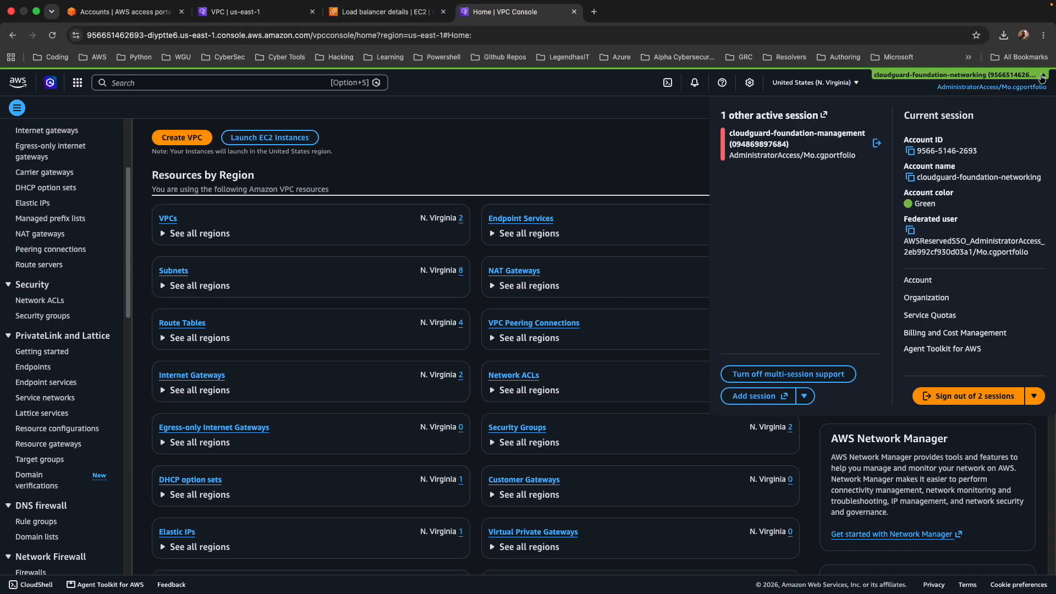
click(917, 280)
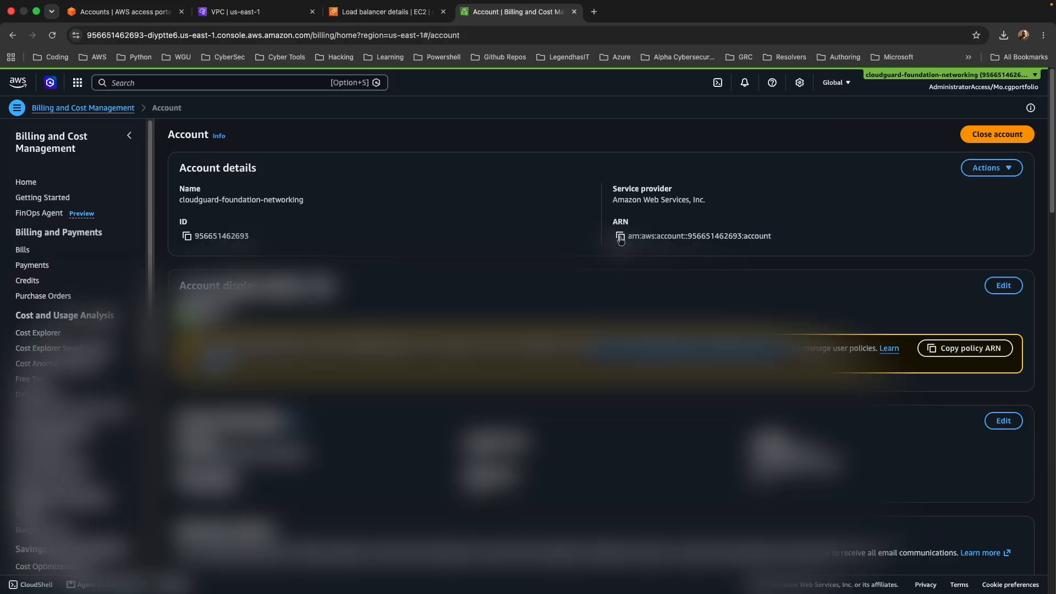
click(620, 236)
Try to allow the copied networking account ARN as a principal on my-custom-app-service.
click(242, 11)
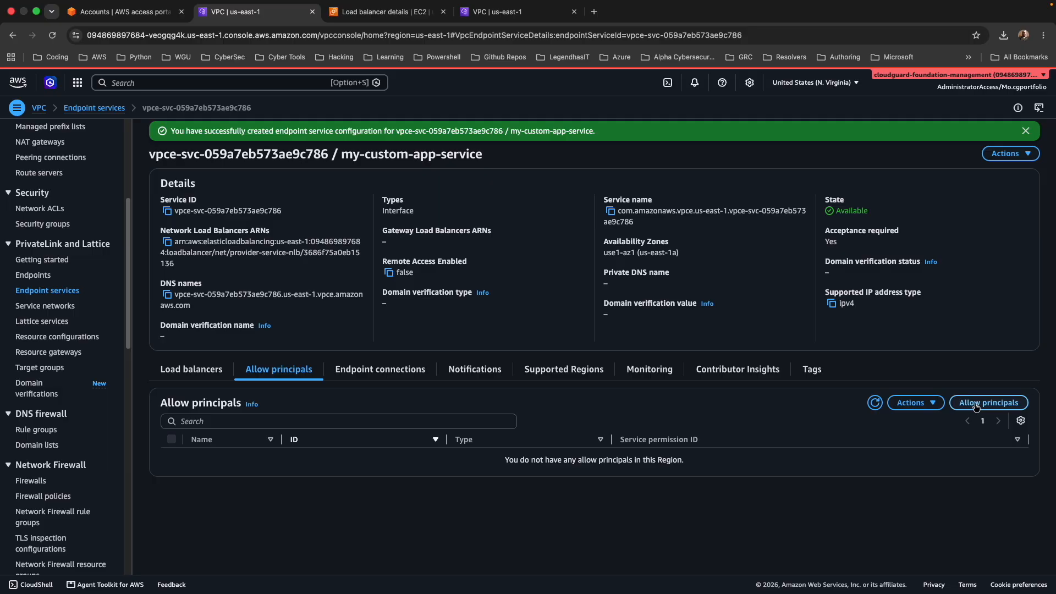
click(976, 407)
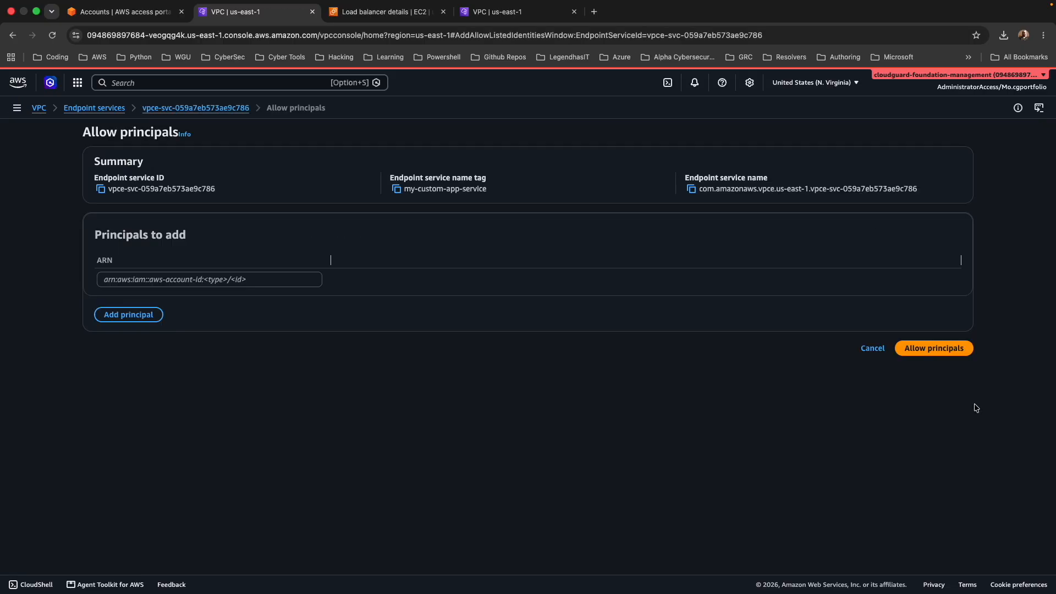
click(242, 280)
key(super+v)
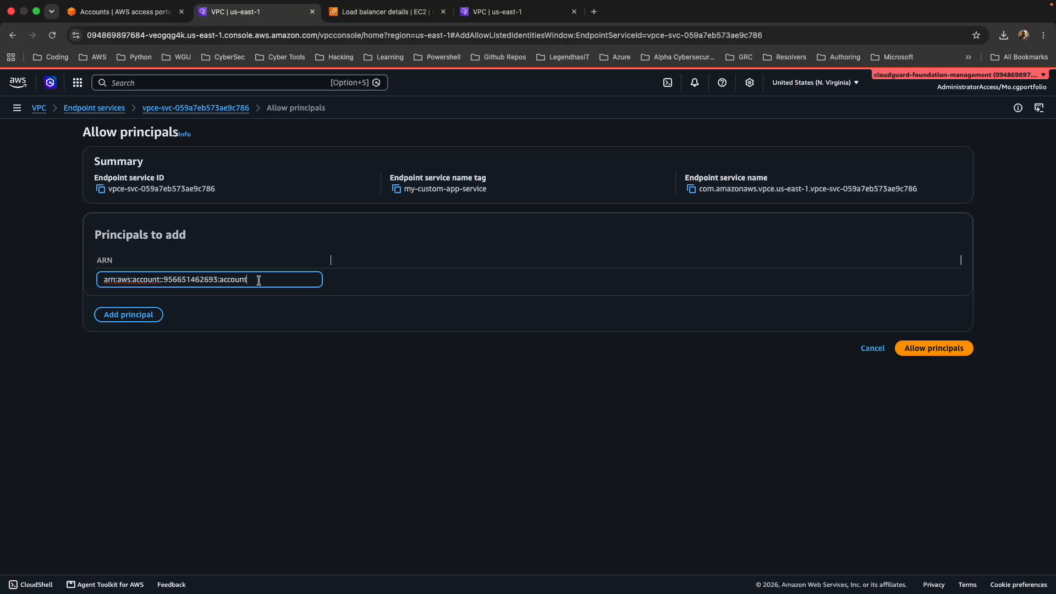
click(929, 349)
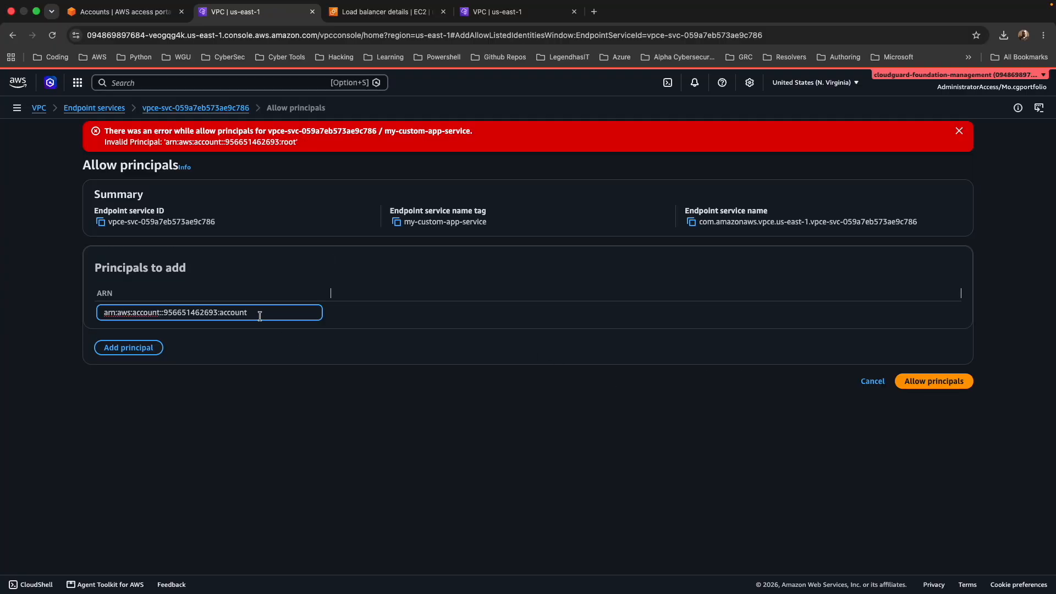
Correct the principal ARN to use iam as its service and root as its ending, and allow it.
key(BackSpace)
key(BackSpace)
key(BackSpace)
text(root)
key(BackSpace)
key(BackSpace)
key(BackSpace)
key(BackSpace)
key(BackSpace)
key(BackSpace)
key(BackSpace)
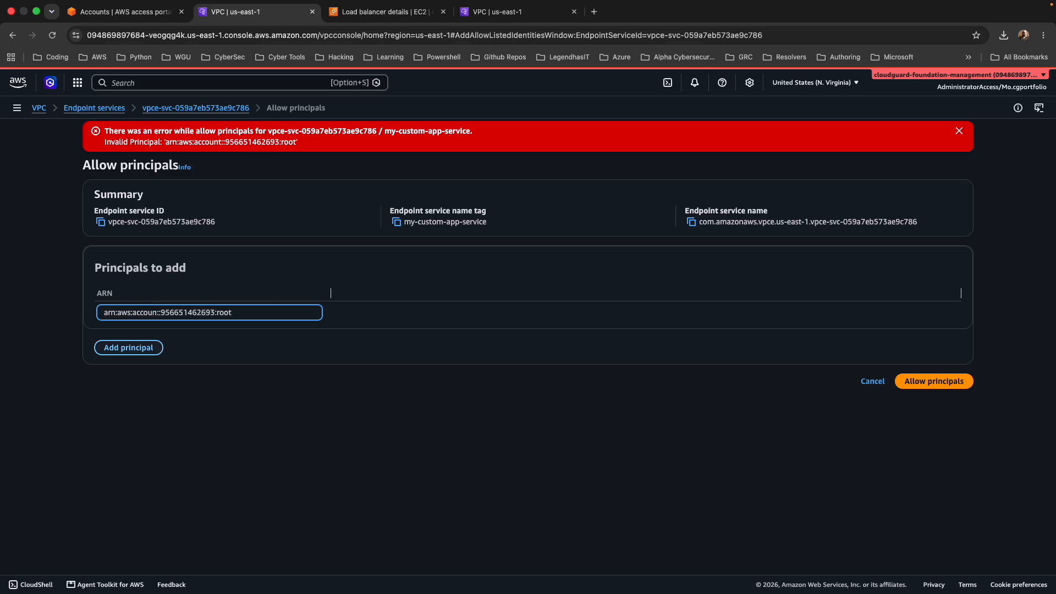
text(iam)
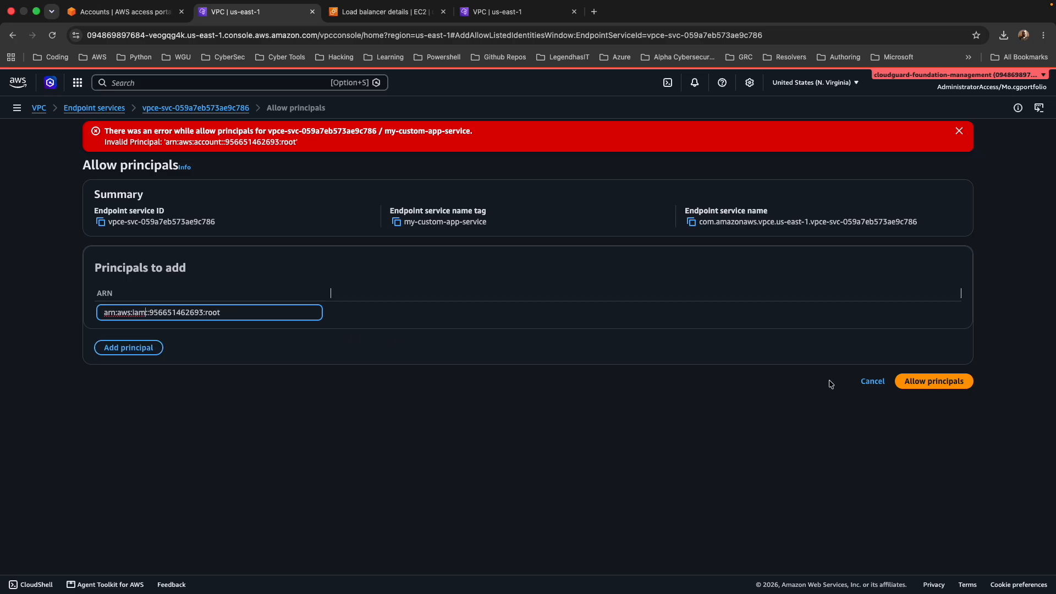
click(904, 388)
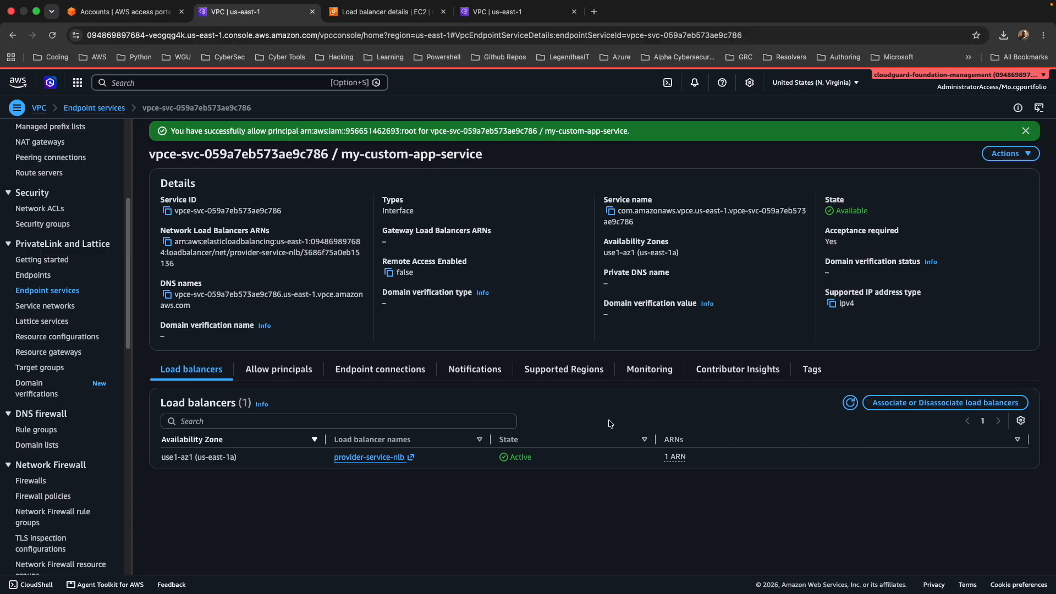
Copy the endpoint service's service name and start a new VPC endpoint in the cloudguard-foundation-networking account.
click(609, 213)
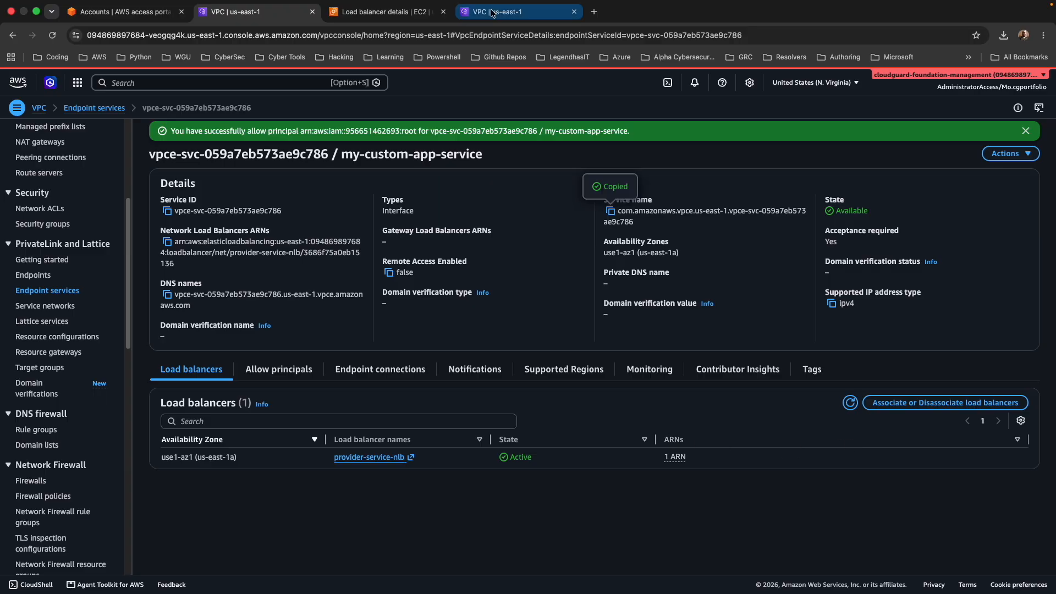
click(492, 12)
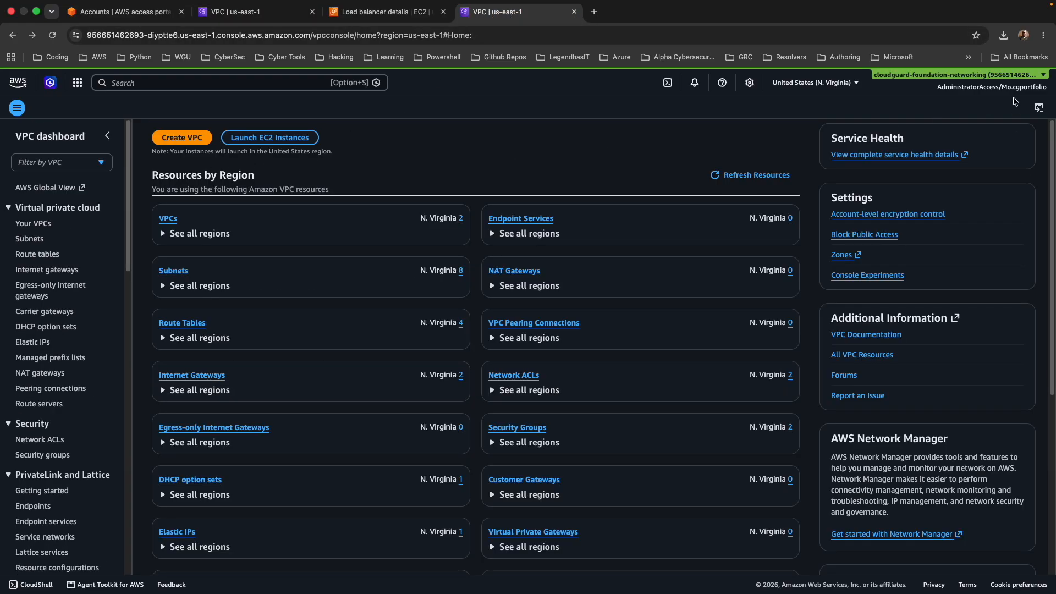
scroll(38, 500, down, 1)
click(33, 497)
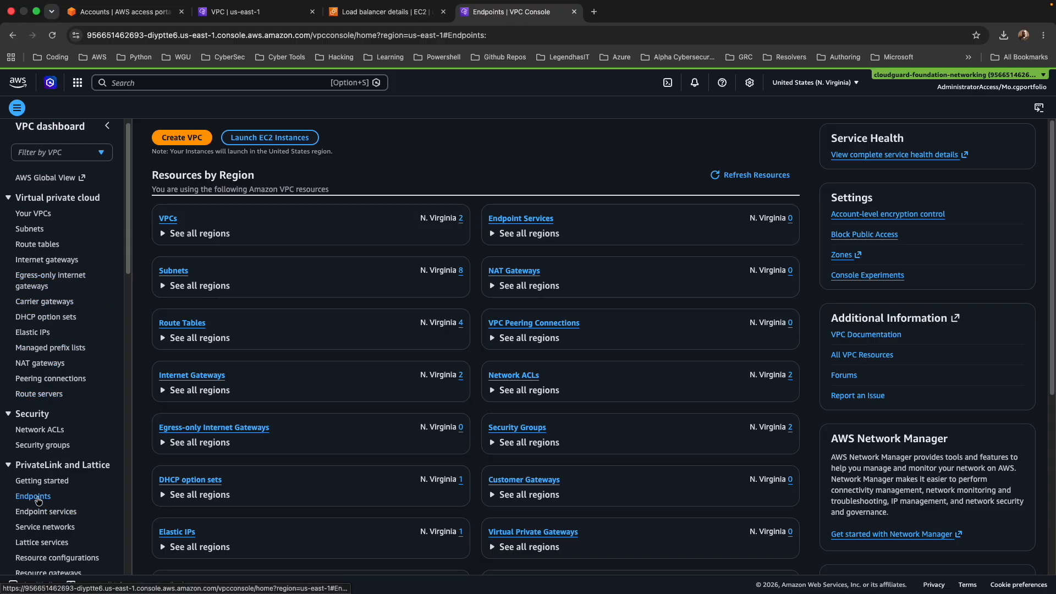
click(995, 134)
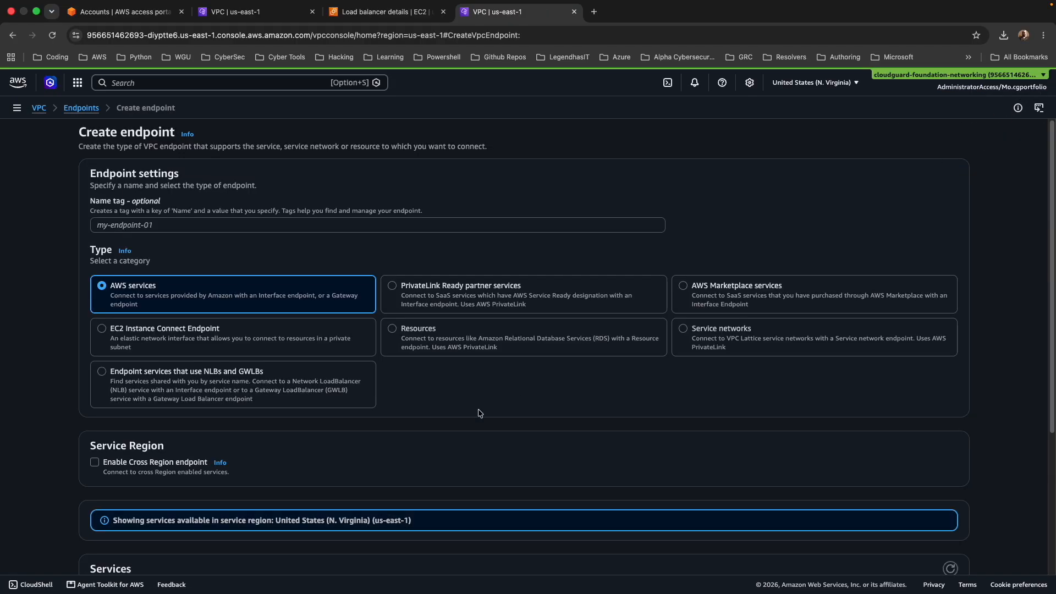
Name the endpoint consumer-app-endpoint, set its type to endpoint services that use NLBs and GWLBs, and verify the copied service name.
scroll(430, 417, down, 3)
click(107, 281)
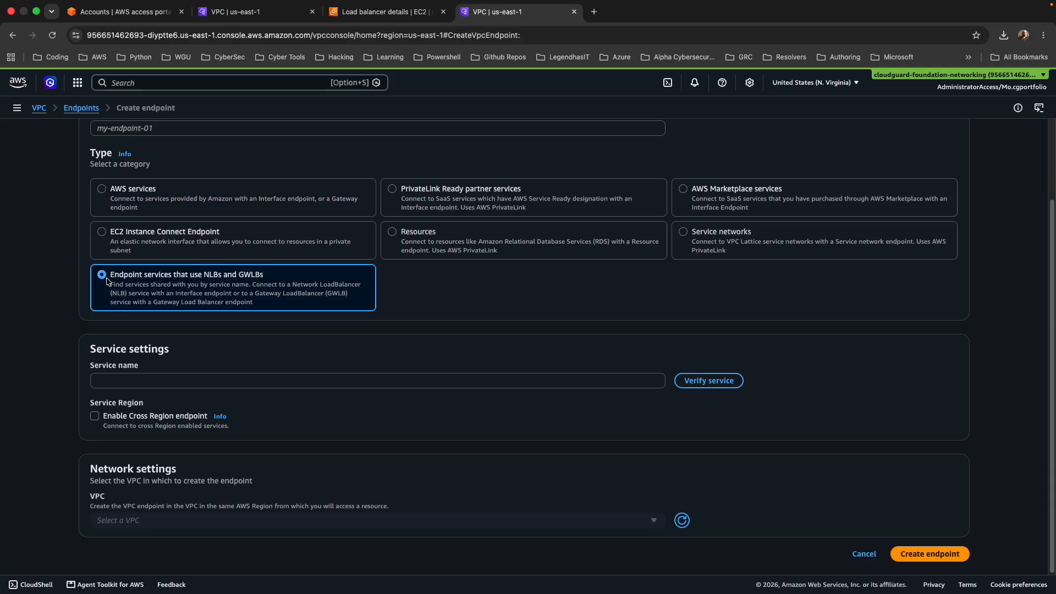
click(112, 383)
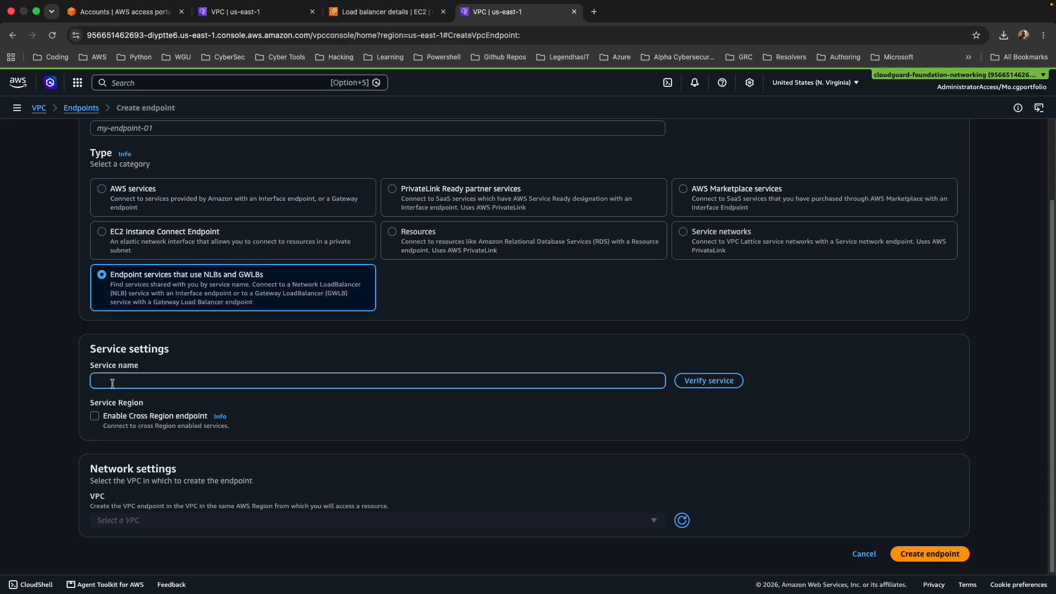
key(super+v)
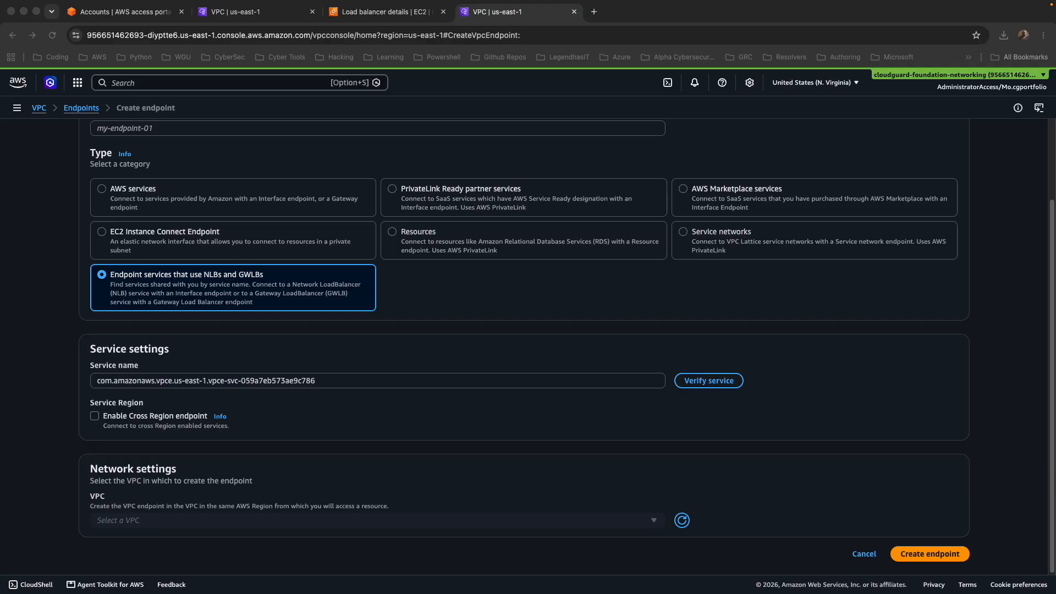
click(691, 382)
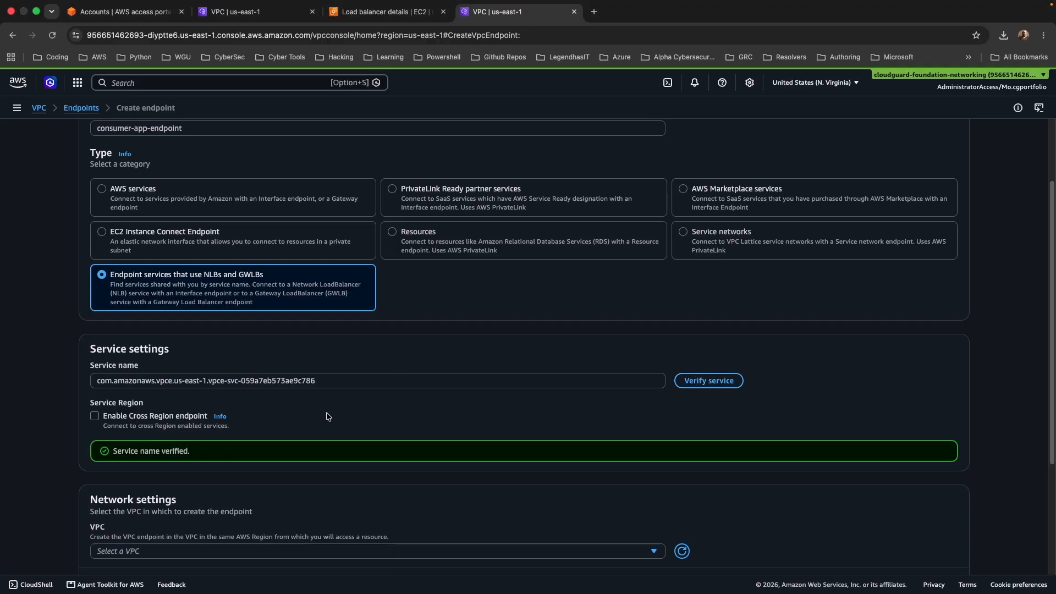
Place the endpoint in consumer-vpc, using the us-east-1a zone and its consumer-subnet-private1-us-east-1a subnet.
scroll(329, 417, down, 3)
scroll(293, 286, down, 1)
click(287, 385)
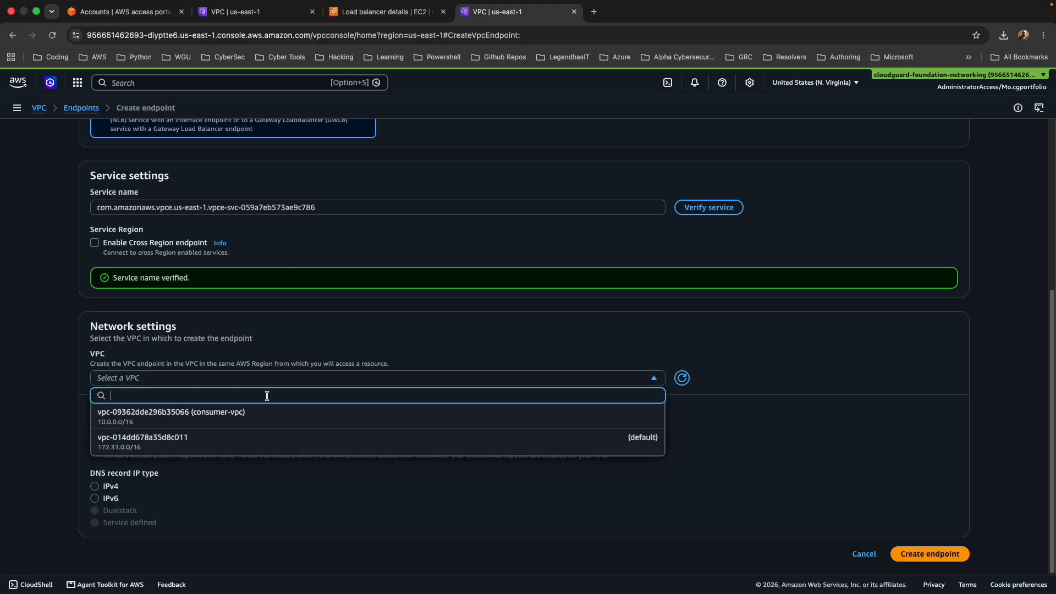
click(280, 419)
scroll(203, 269, down, 7)
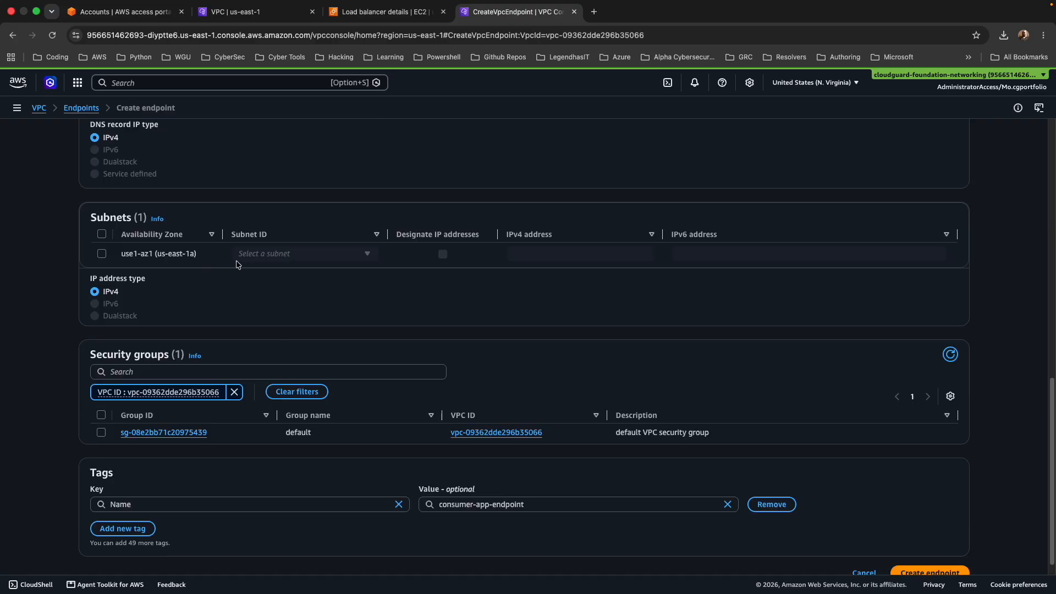
click(101, 254)
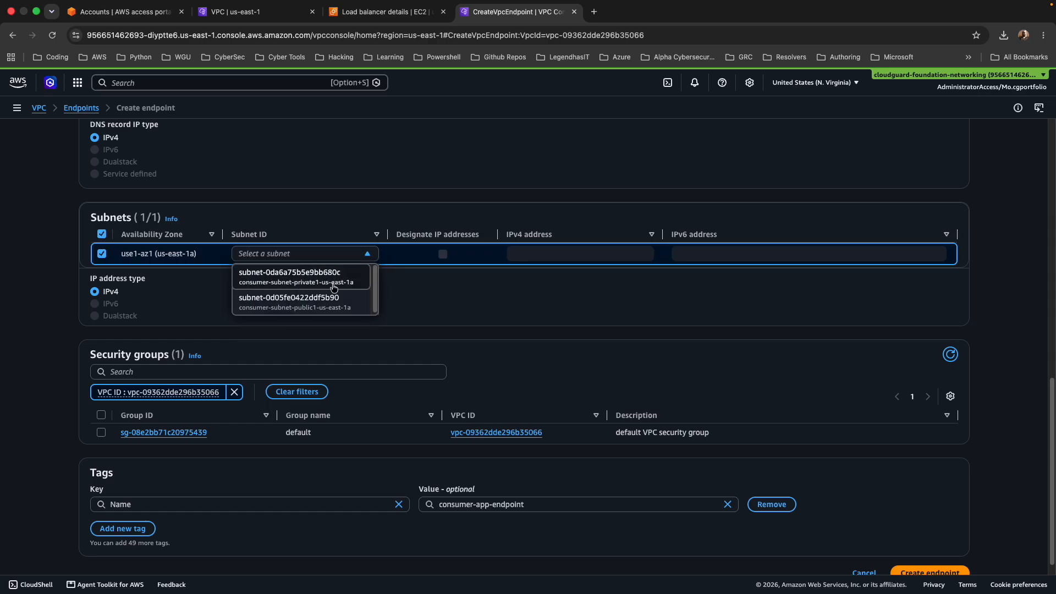
click(271, 281)
scroll(209, 325, down, 1)
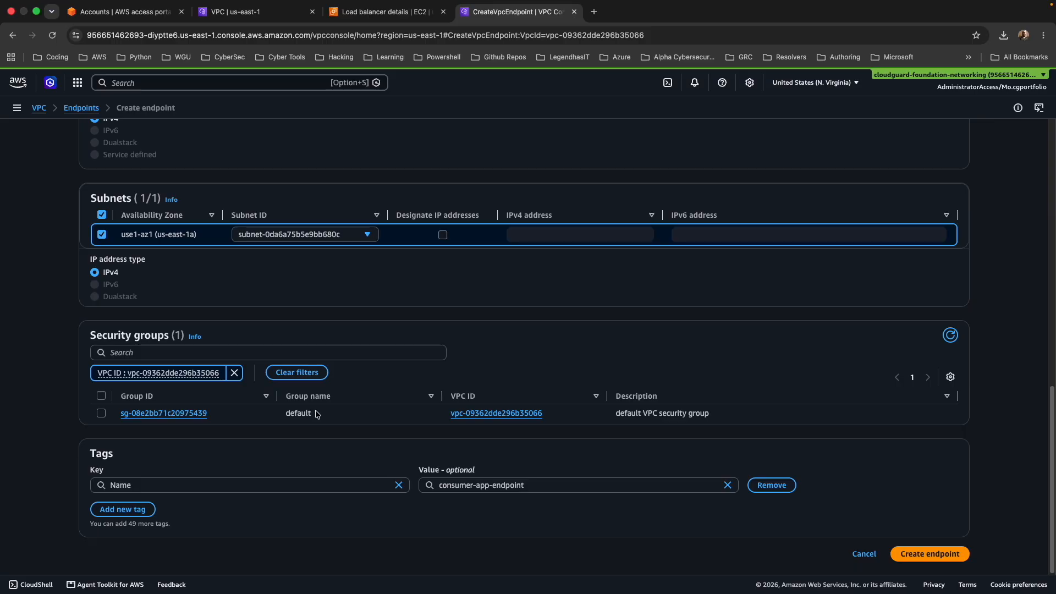
Start a new EC2 security group with consumer-app-sg as its name and description, assigned to consumer-vpc.
click(193, 84)
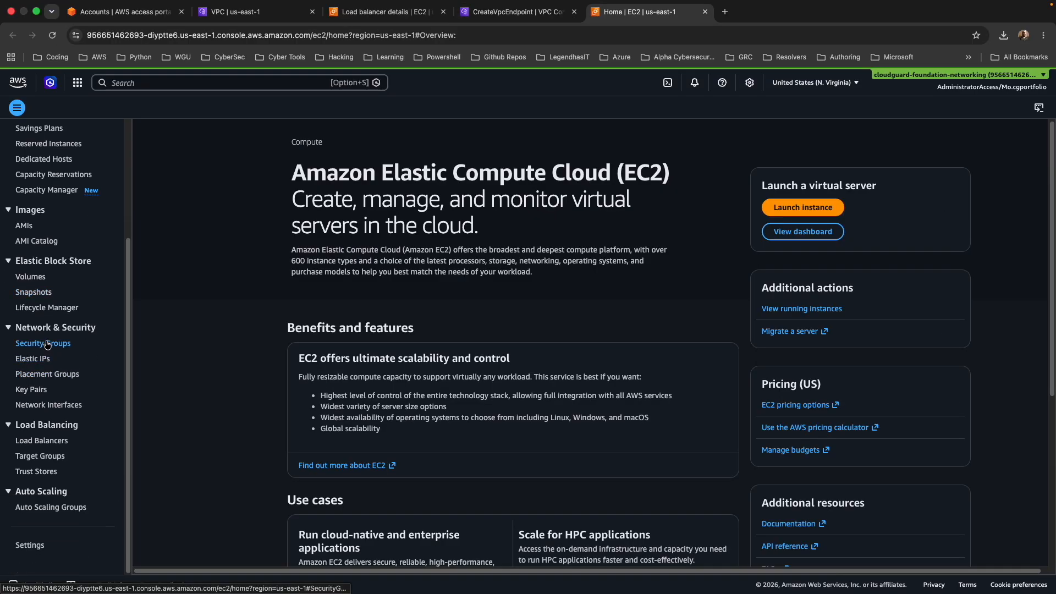
click(47, 344)
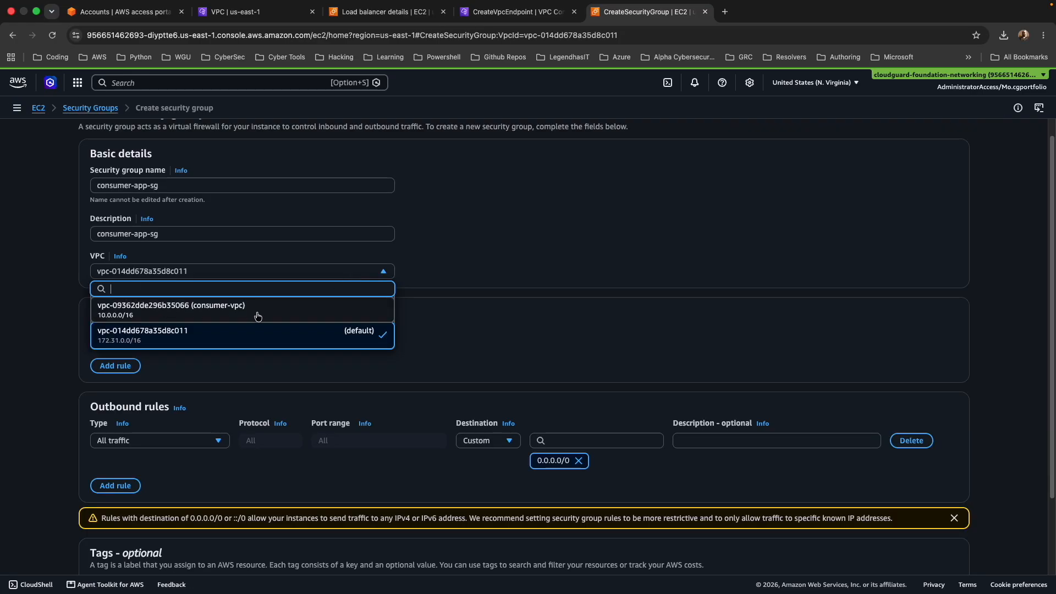
click(256, 315)
scroll(220, 319, down, 2)
Add an inbound HTTP rule with source 10.0.0.0/16 and create the security group.
click(113, 299)
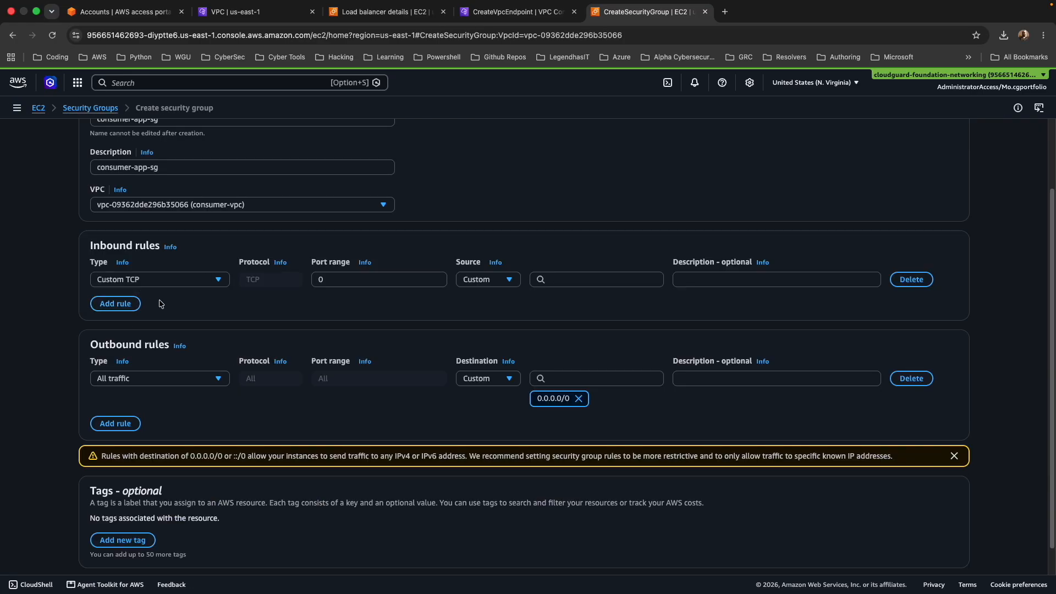
click(212, 281)
scroll(165, 341, down, 5)
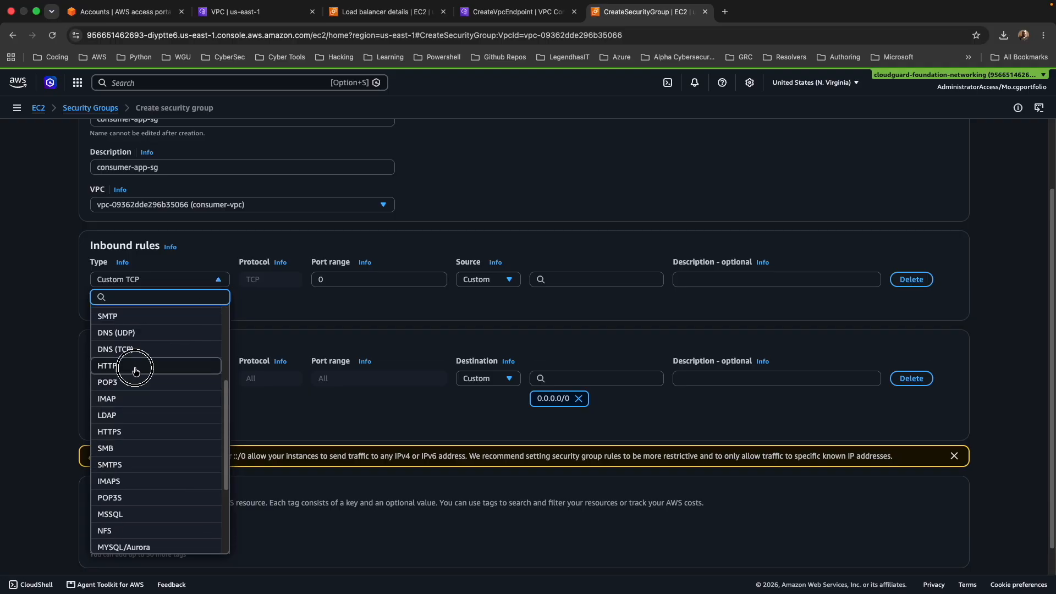
click(134, 365)
click(556, 280)
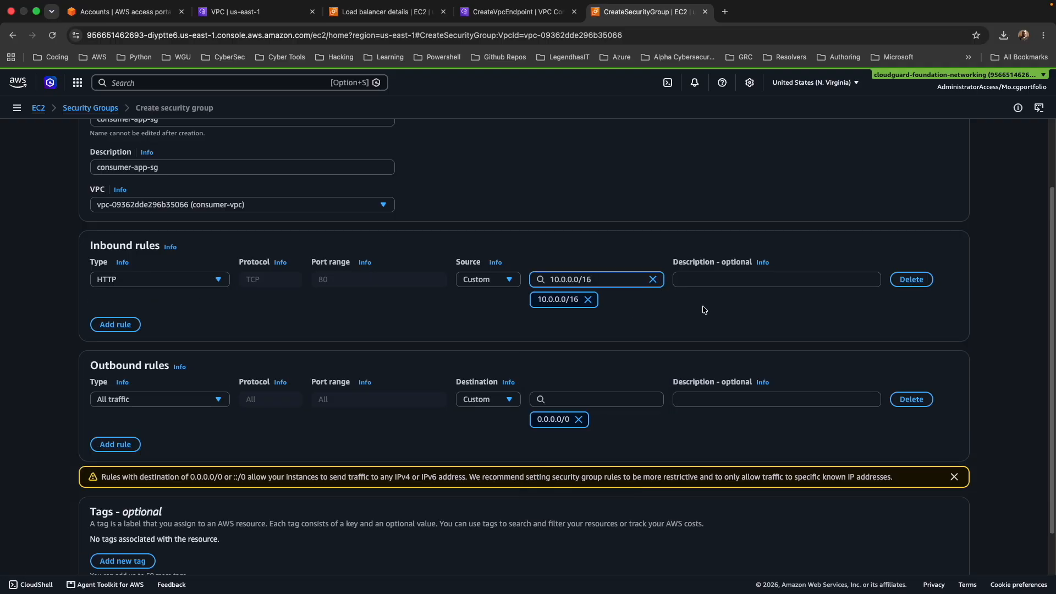
scroll(731, 316, down, 2)
click(912, 554)
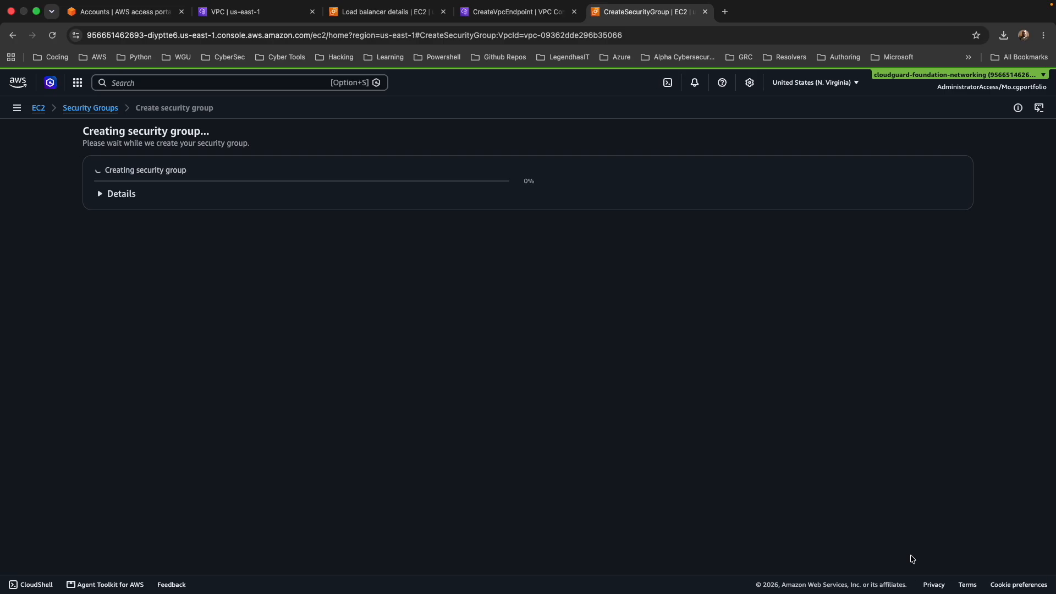
Refresh the endpoint's security group list, assign consumer-app-sg to it, and create the VPC endpoint.
click(520, 18)
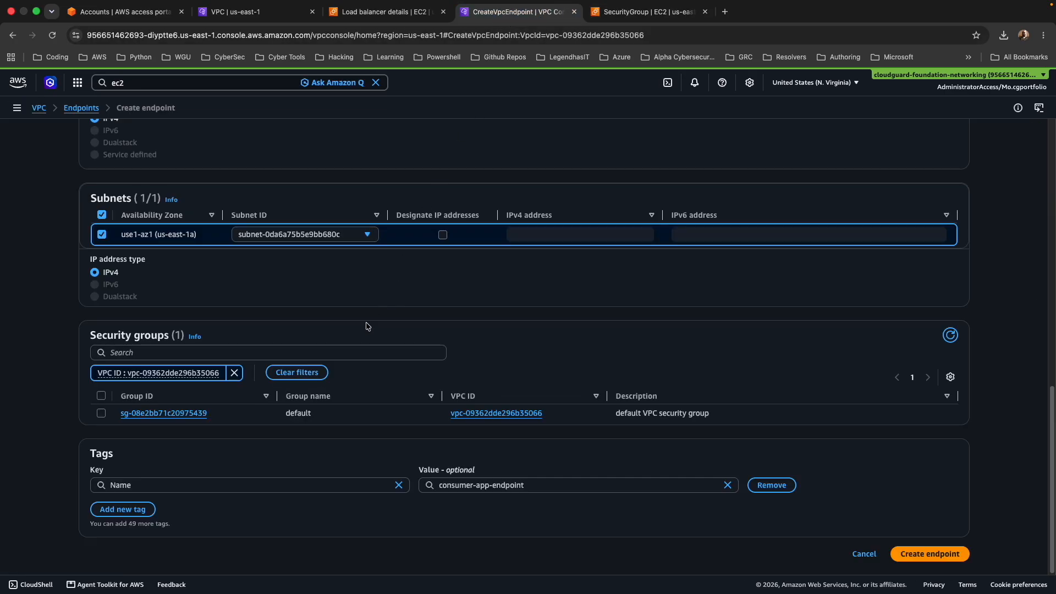
click(951, 336)
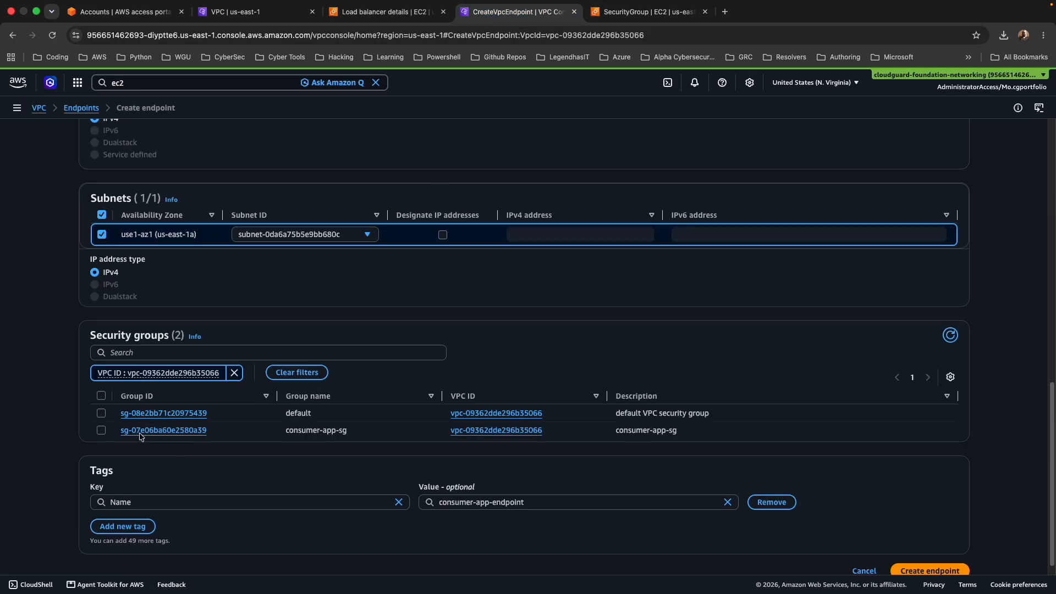
click(100, 430)
scroll(412, 462, down, 1)
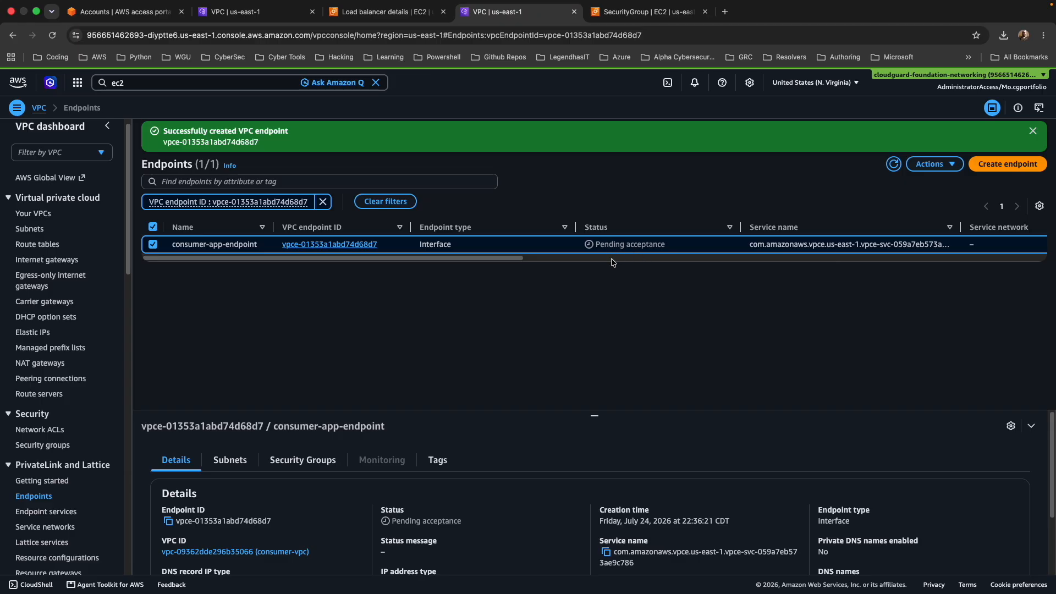
click(1032, 132)
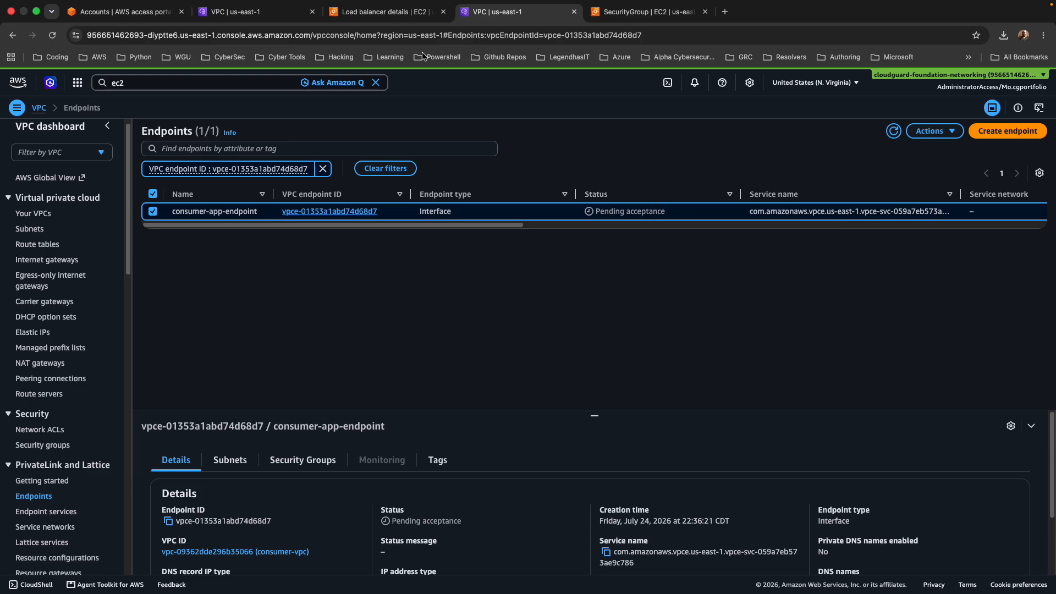
Accept the endpoint connection request on my-custom-app-service in the management account, and refresh the endpoint list in the networking account.
click(237, 12)
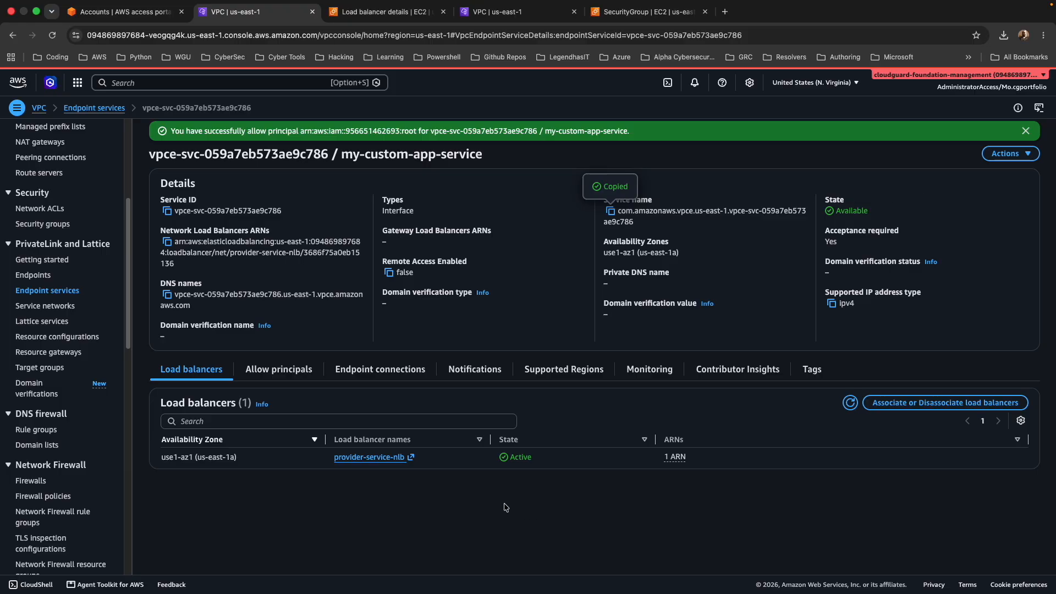
click(394, 375)
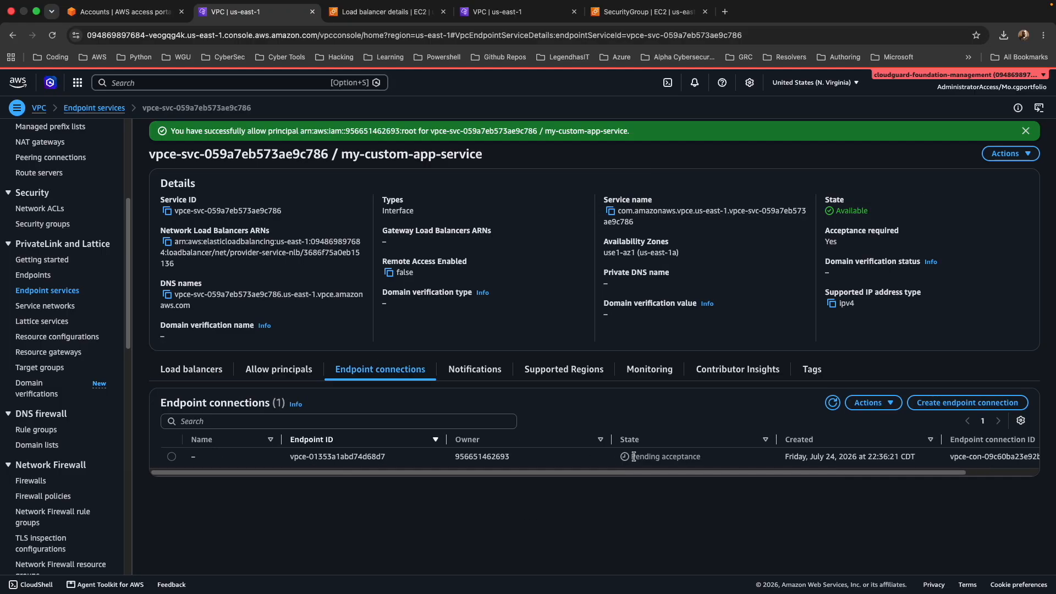
click(660, 461)
click(885, 405)
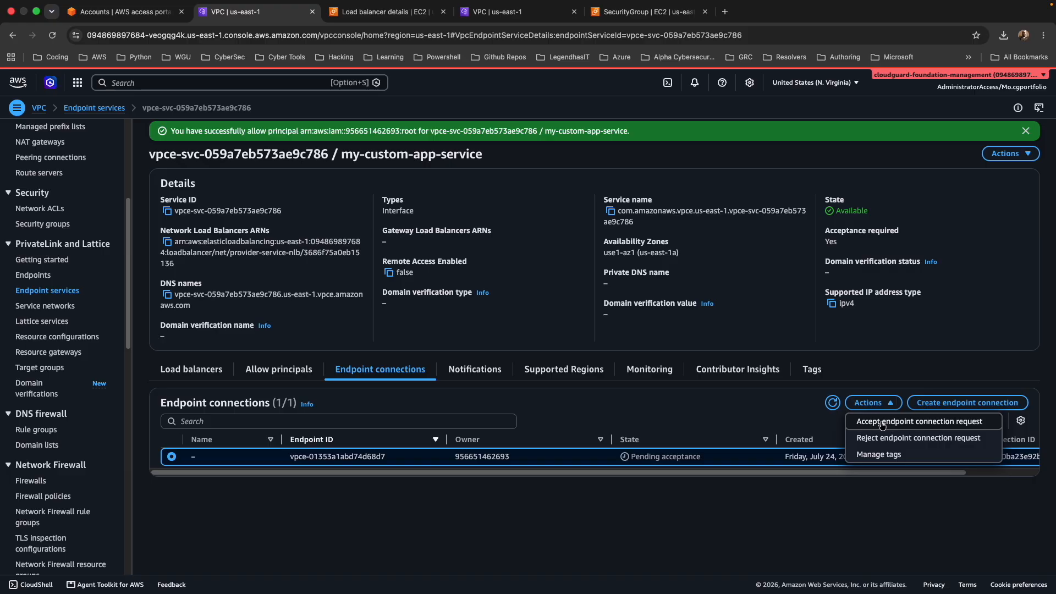
click(882, 422)
text(accept)
click(781, 431)
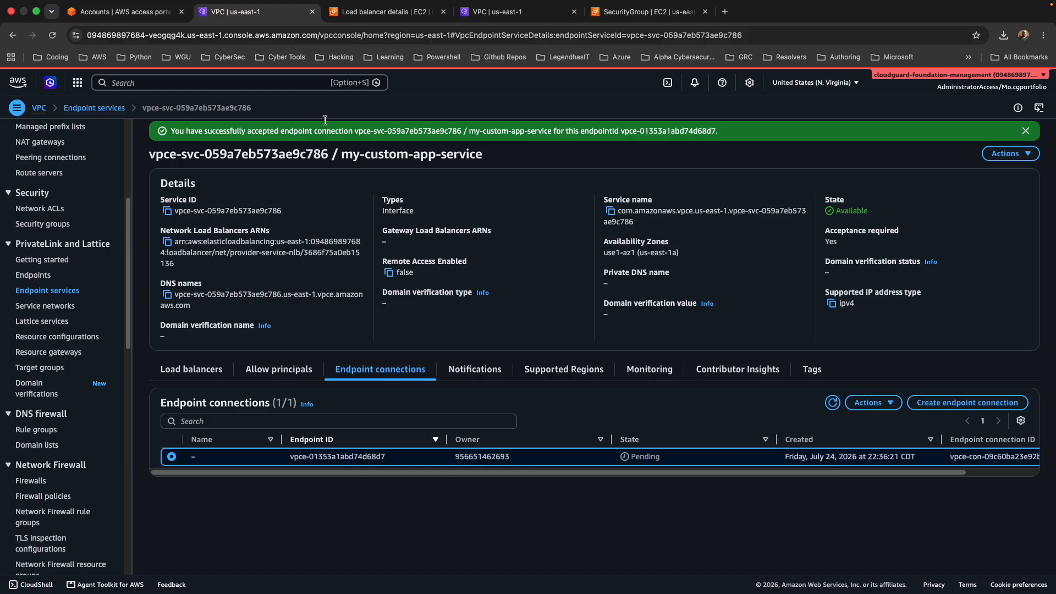
click(517, 17)
click(893, 130)
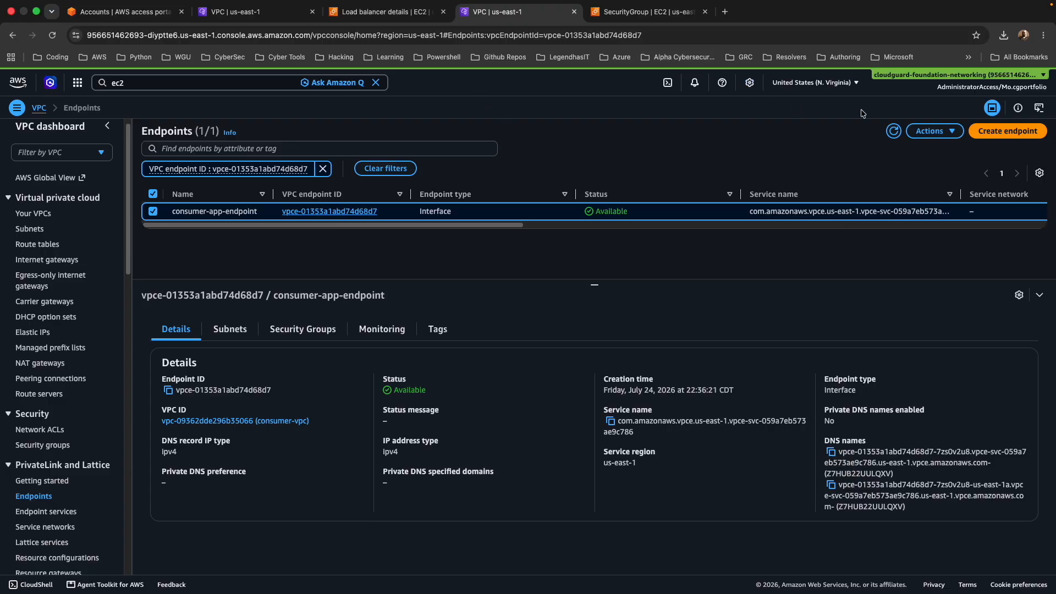
Start launching an EC2 instance named Test-consumer in the networking account, set to proceed without a key pair.
click(636, 15)
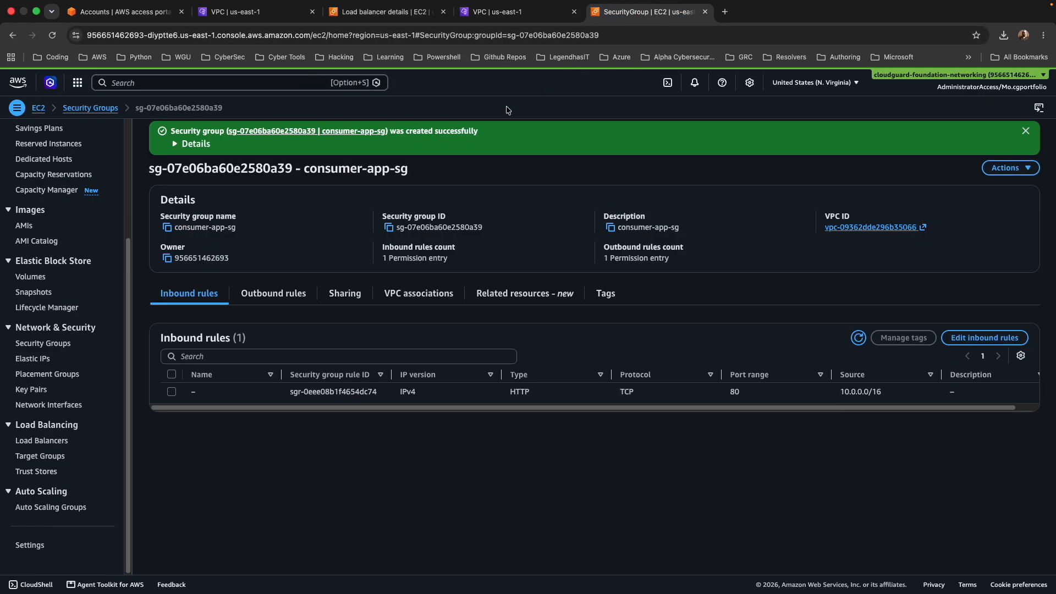
scroll(83, 196, up, 5)
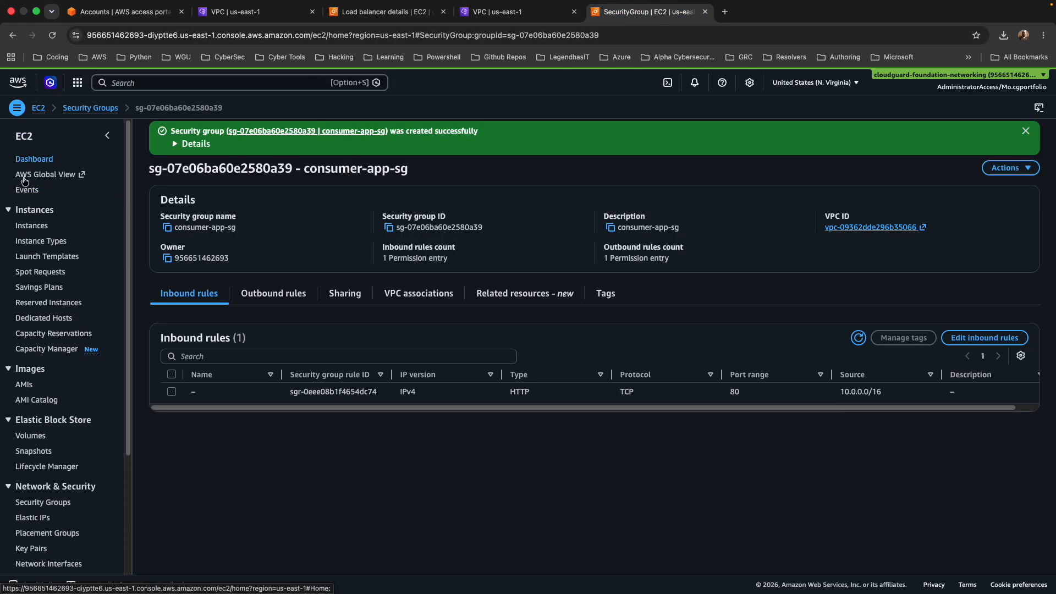
click(32, 227)
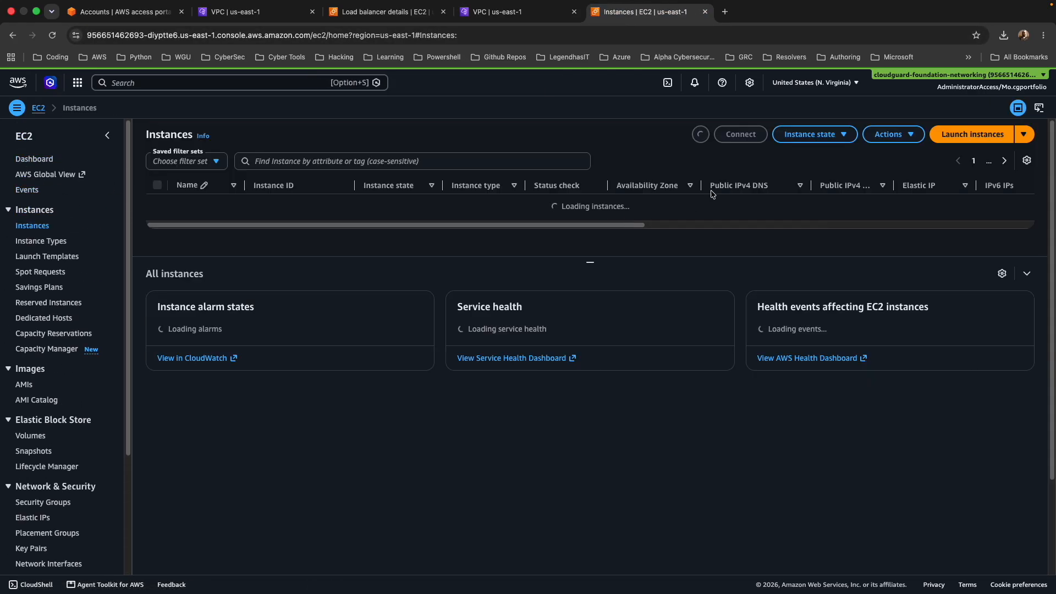
click(957, 141)
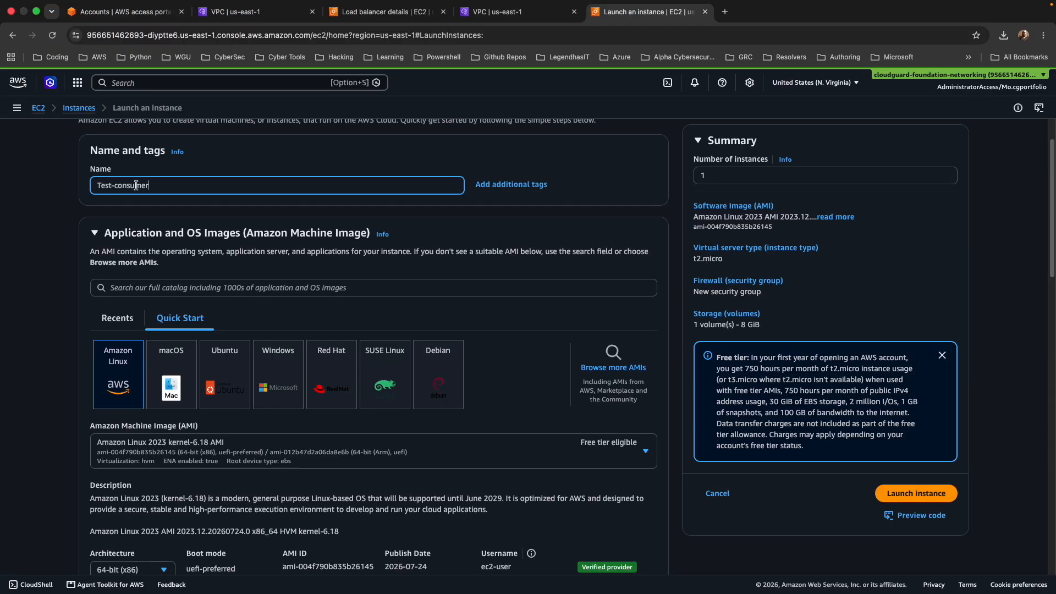
scroll(228, 218, down, 3)
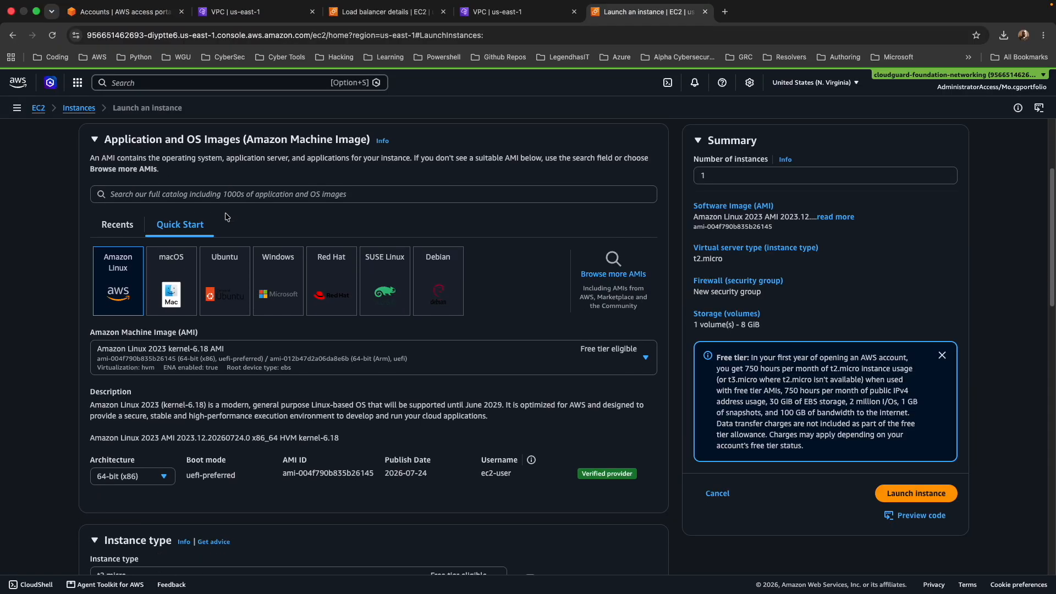
scroll(227, 218, down, 2)
scroll(317, 303, down, 2)
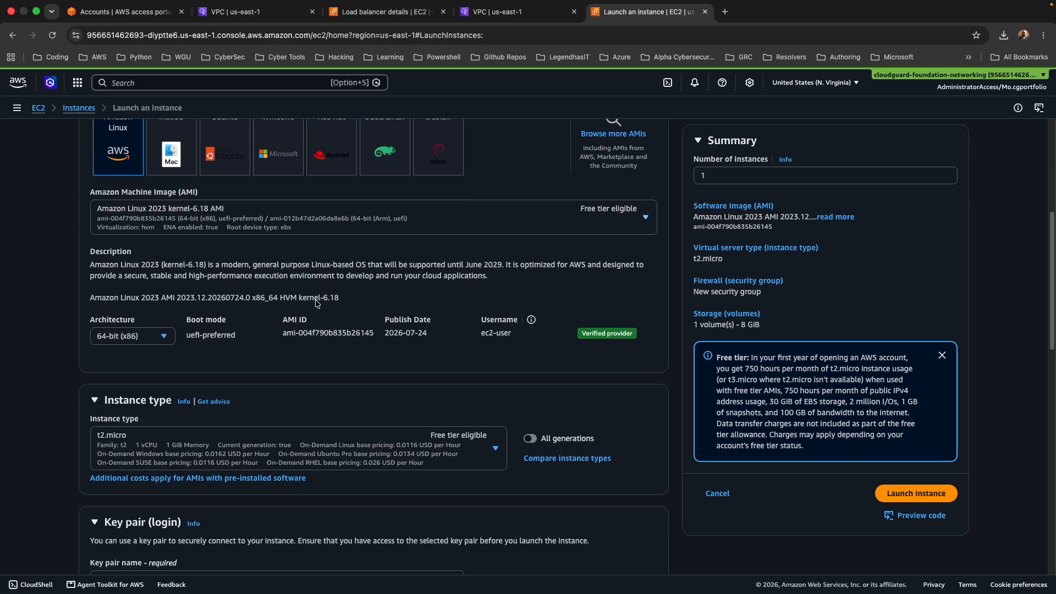
scroll(317, 303, down, 4)
scroll(207, 284, down, 4)
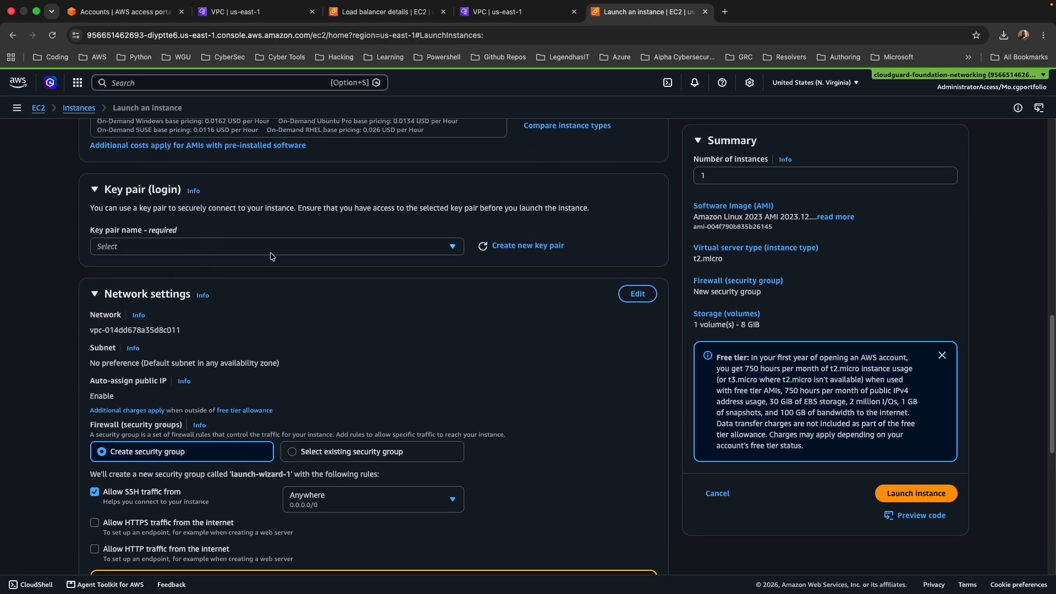
click(245, 248)
click(216, 283)
Set the instance's network to consumer-vpc and subnet consumer-subnet-public1-us-east-1a, with auto-assign public IP enabled.
click(637, 293)
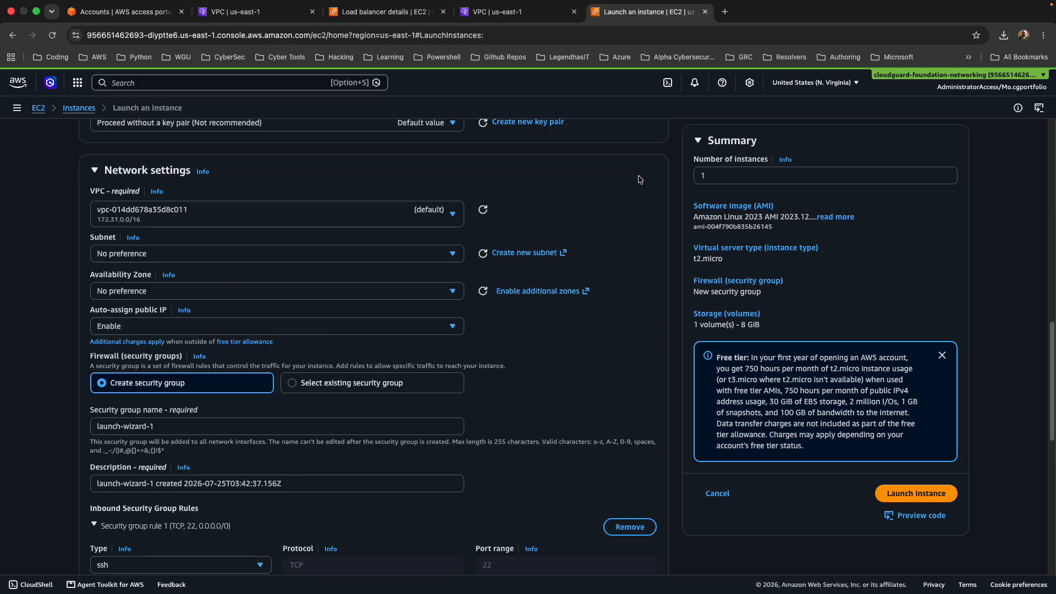
click(290, 217)
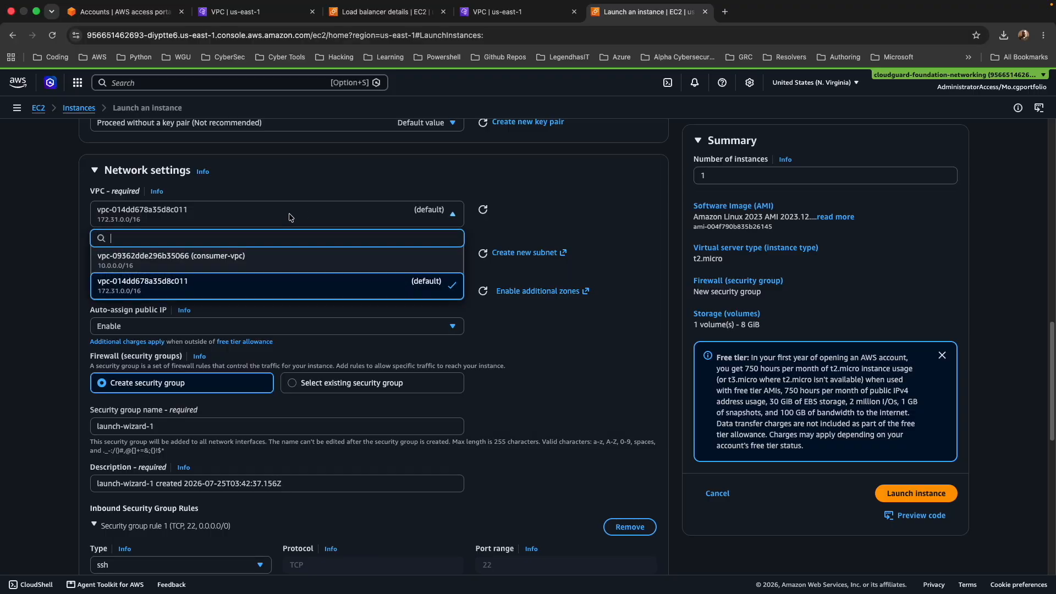
click(269, 258)
click(271, 262)
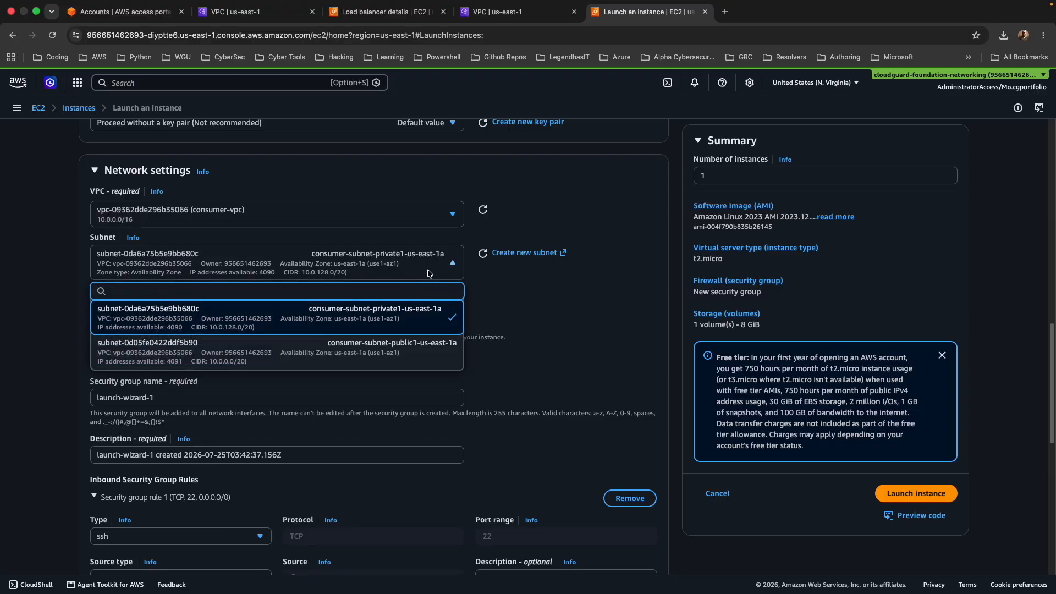
click(407, 353)
scroll(137, 220, down, 3)
click(140, 192)
click(140, 212)
Use the existing consumer-app-sg security group for the instance and launch it.
scroll(499, 227, down, 2)
click(311, 159)
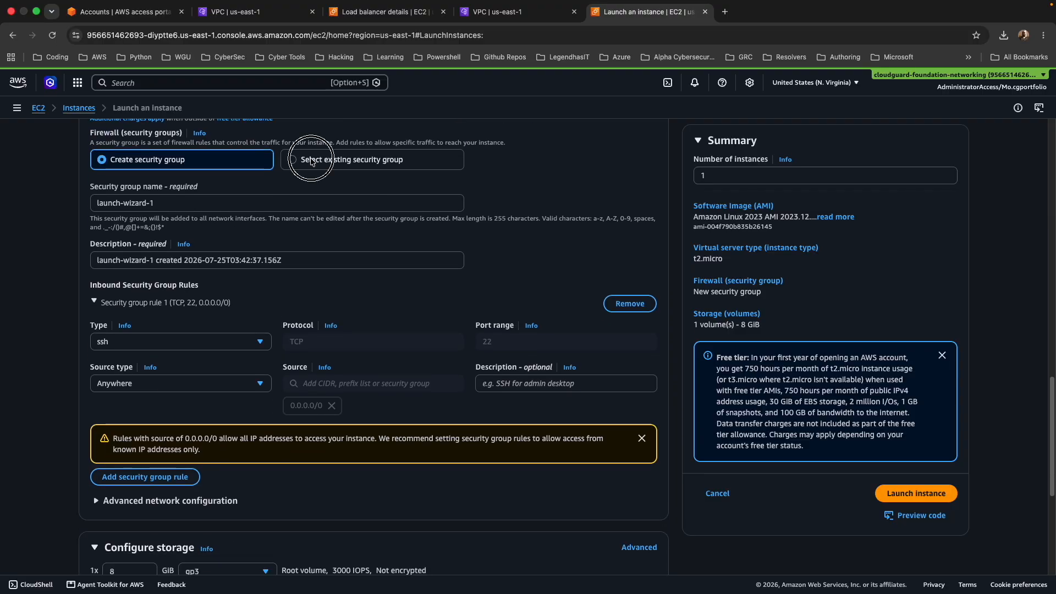
click(276, 202)
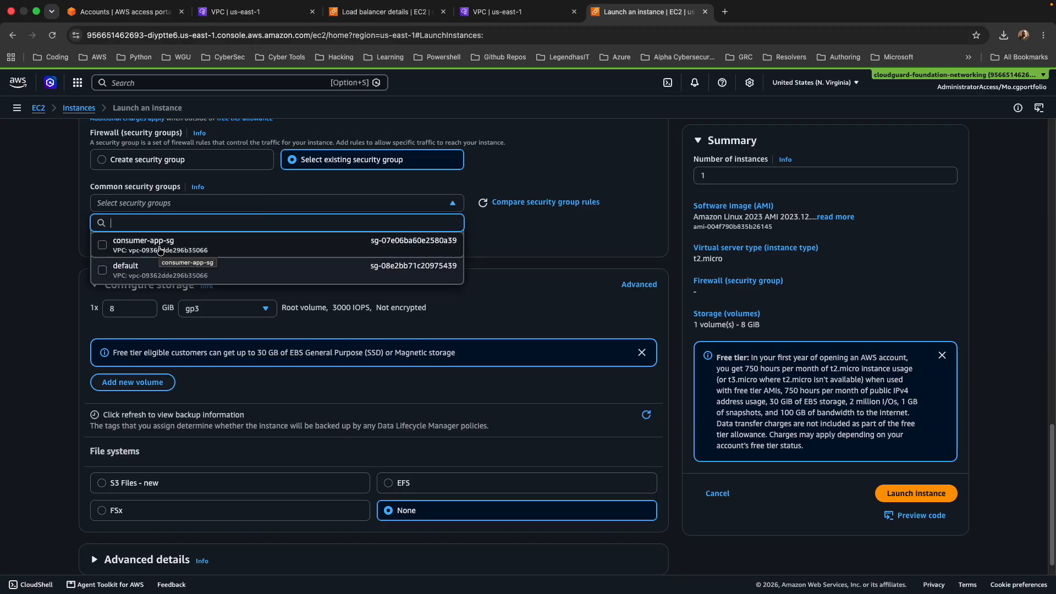
click(159, 245)
scroll(907, 504, down, 2)
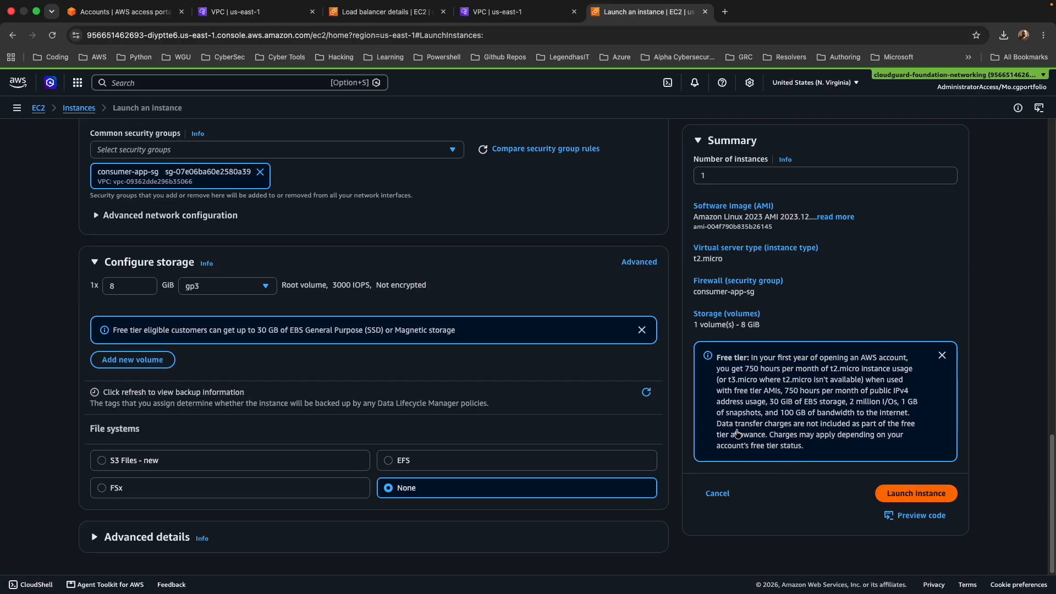
click(907, 494)
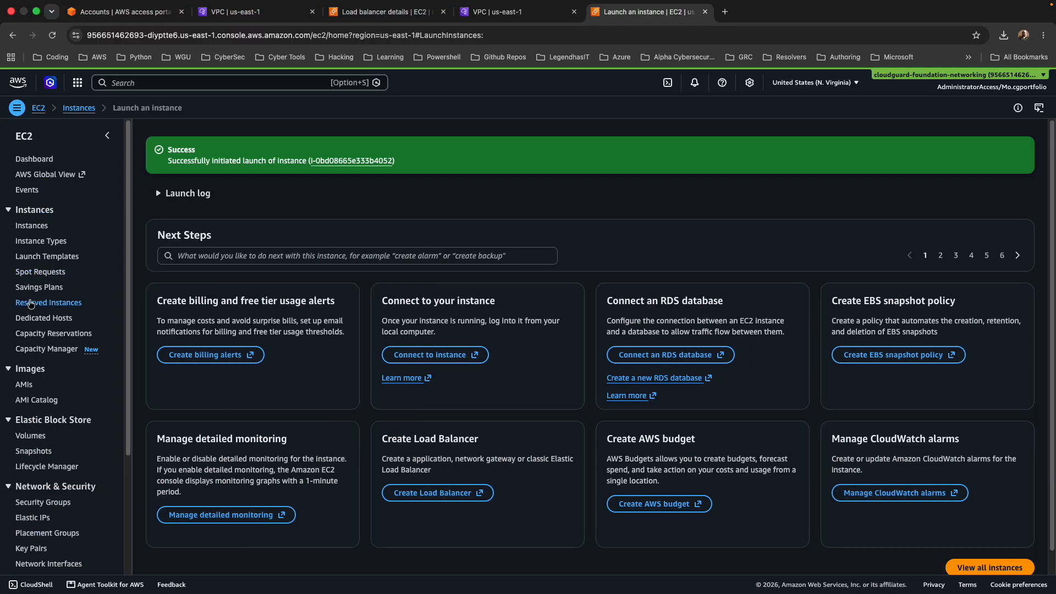
Add an SSH inbound rule to the consumer-app-sg security group with source 0.0.0.0/0 and save the rules.
click(44, 502)
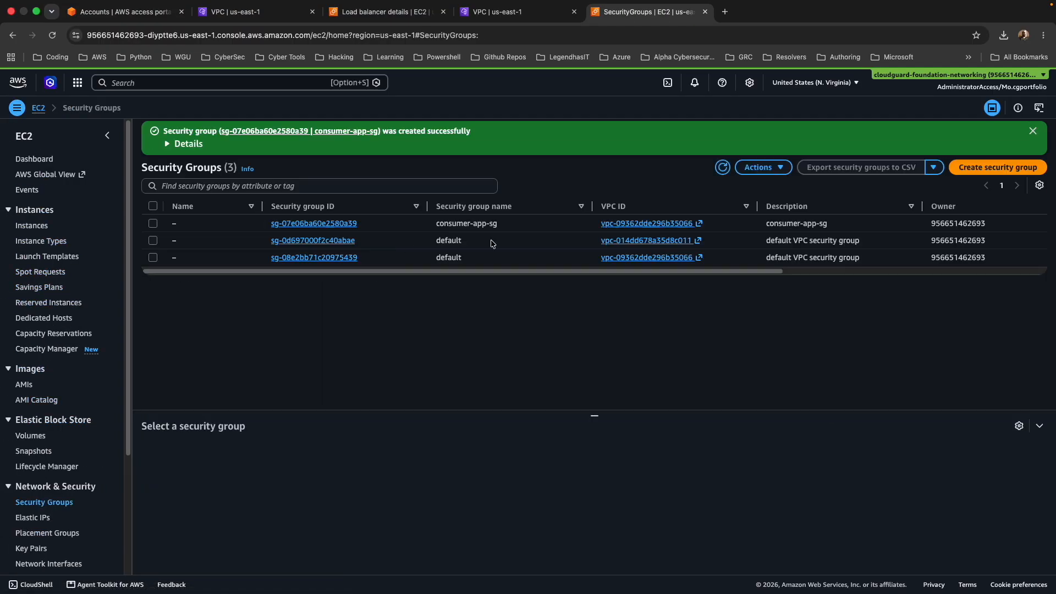
click(318, 223)
click(190, 259)
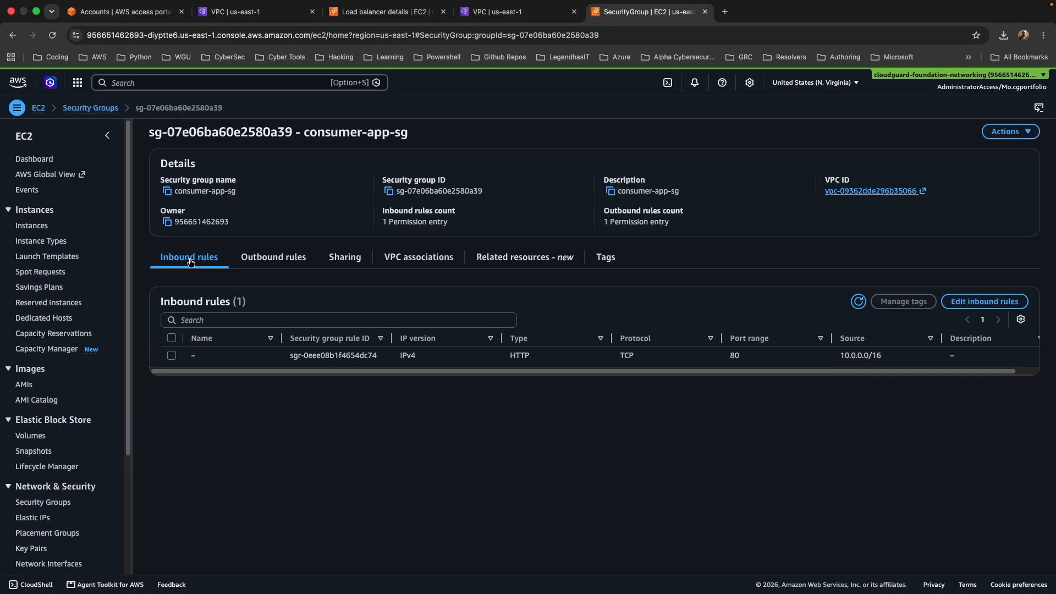
click(969, 302)
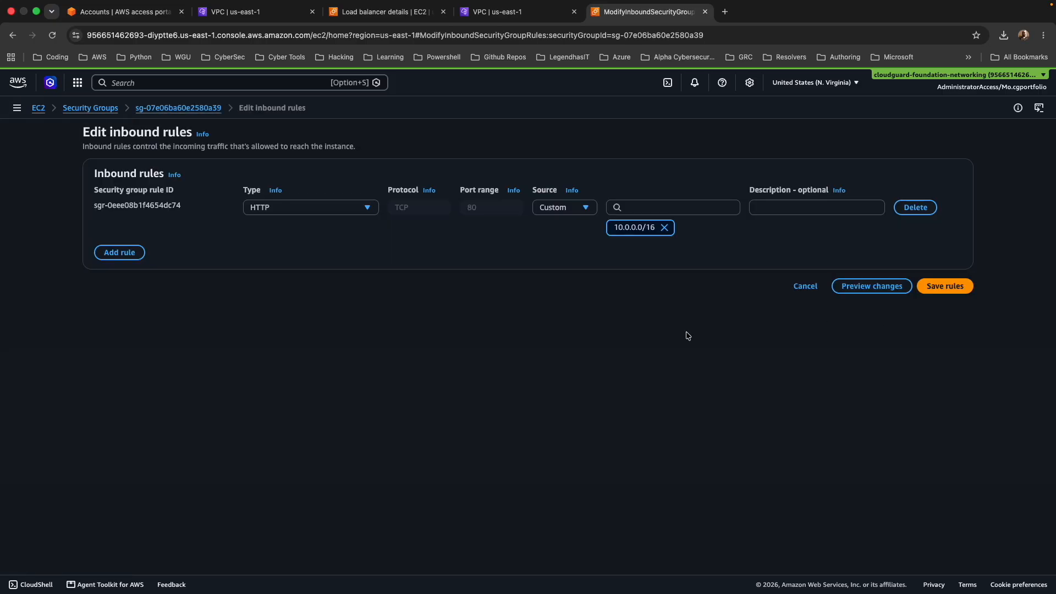
click(119, 252)
click(297, 246)
click(275, 428)
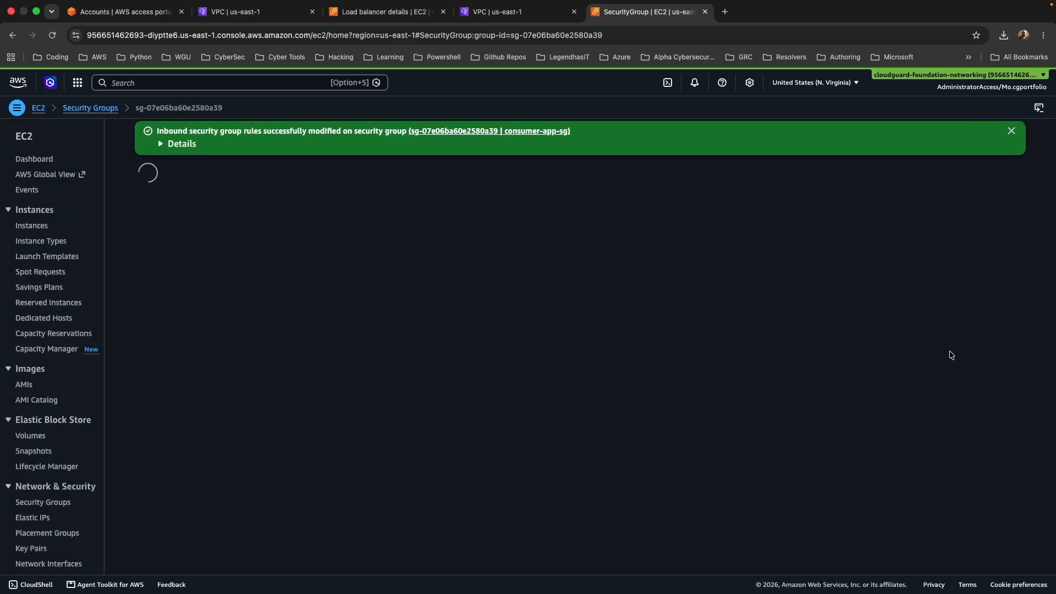
Connect to the Test-consumer instance through EC2 Instance Connect using its public IP and the ec2-user username.
click(31, 225)
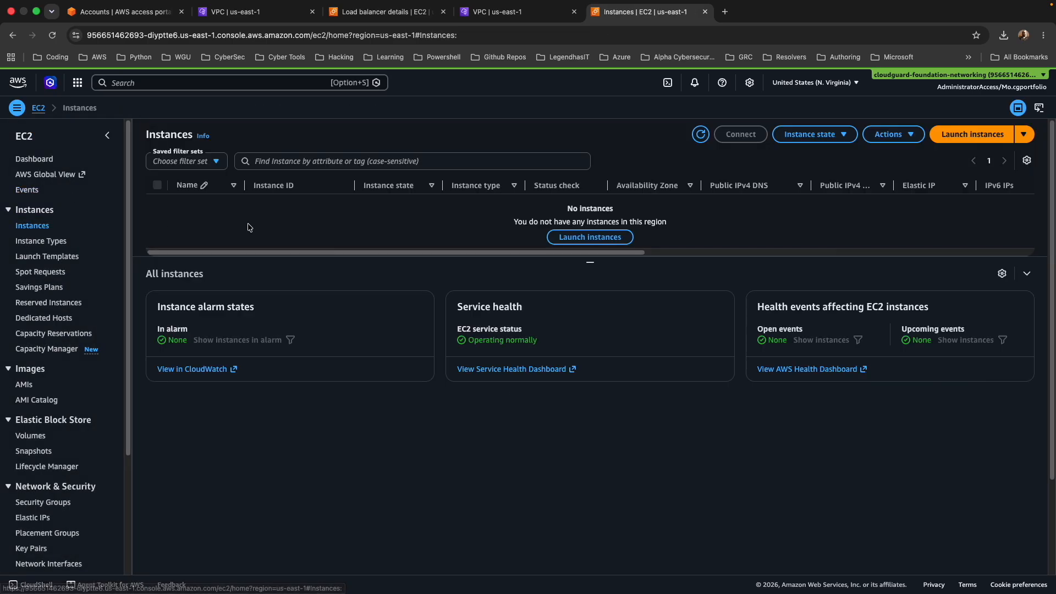
click(158, 206)
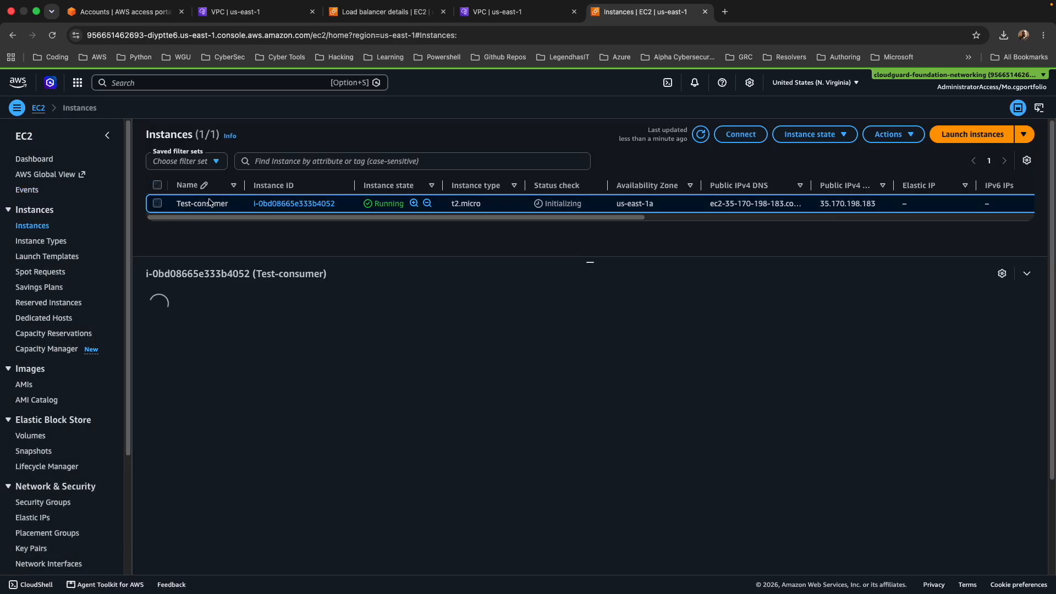
click(719, 134)
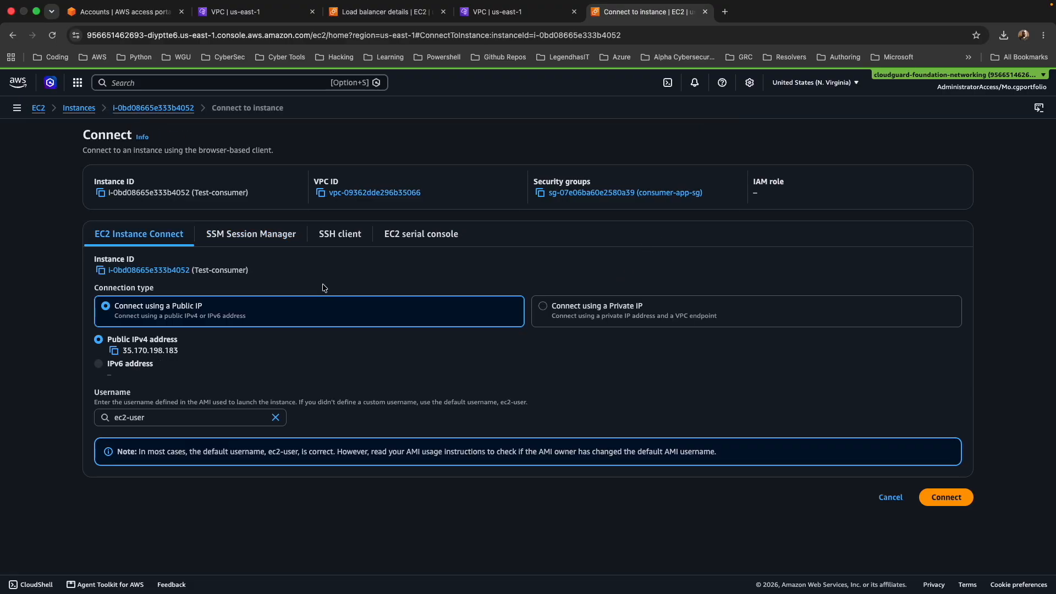
click(946, 497)
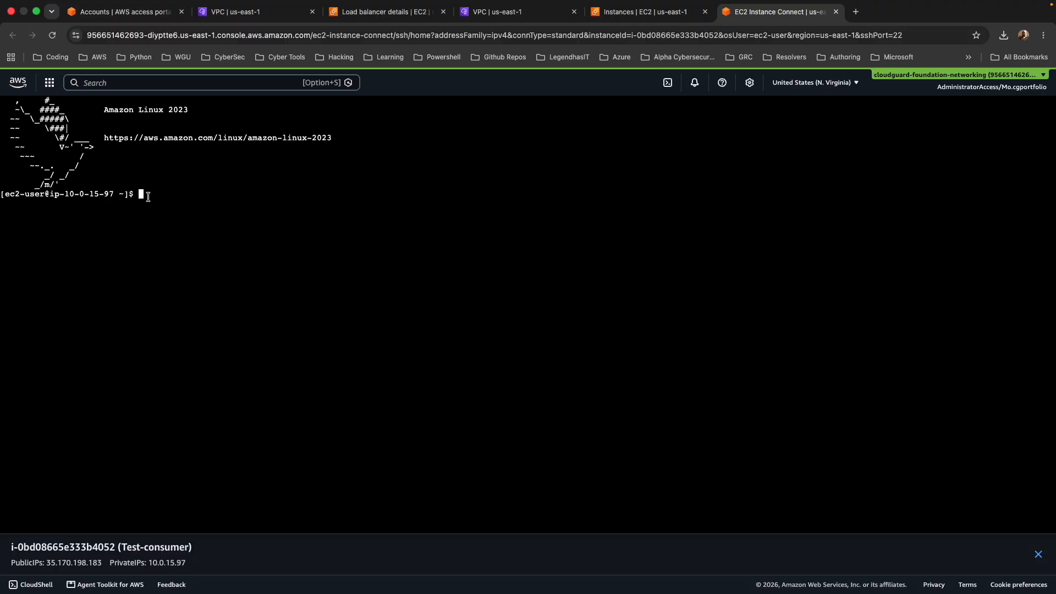
Copy consumer-app-endpoint's first DNS name and request it over HTTP with curl from the Test-consumer terminal.
click(495, 12)
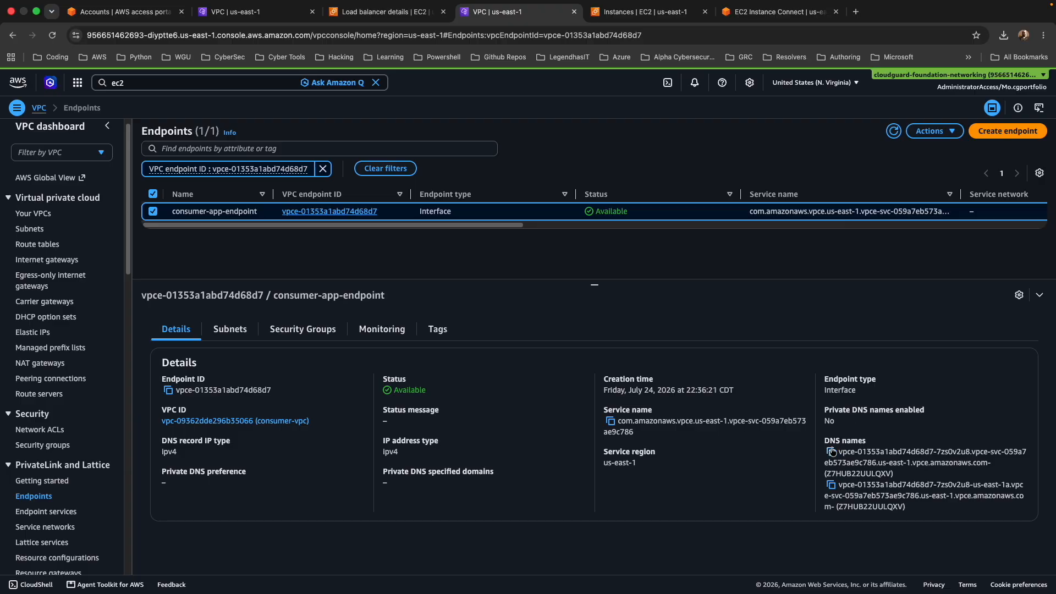
click(769, 13)
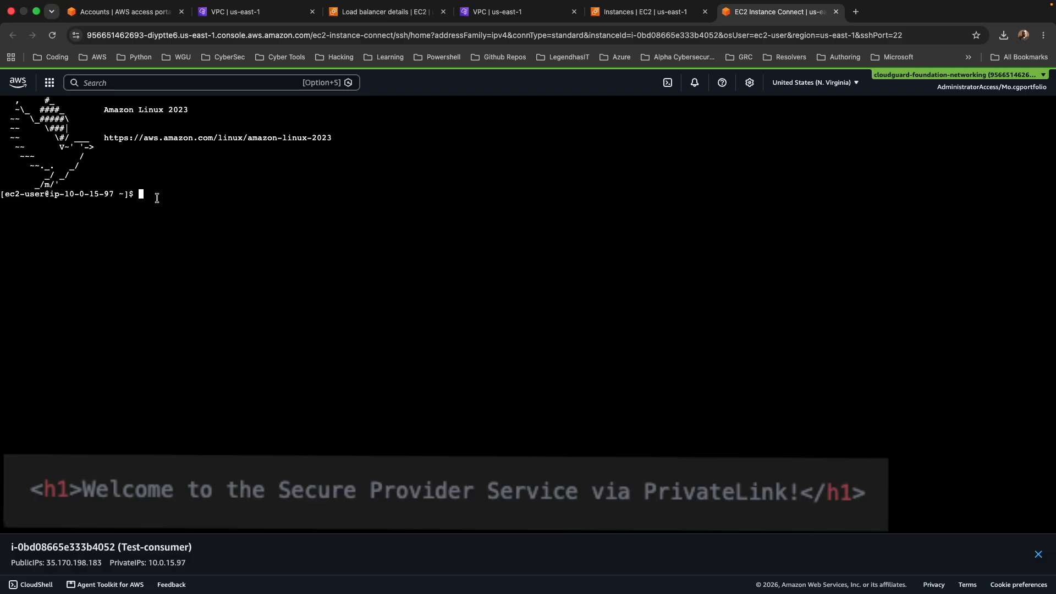
text(curl http://)
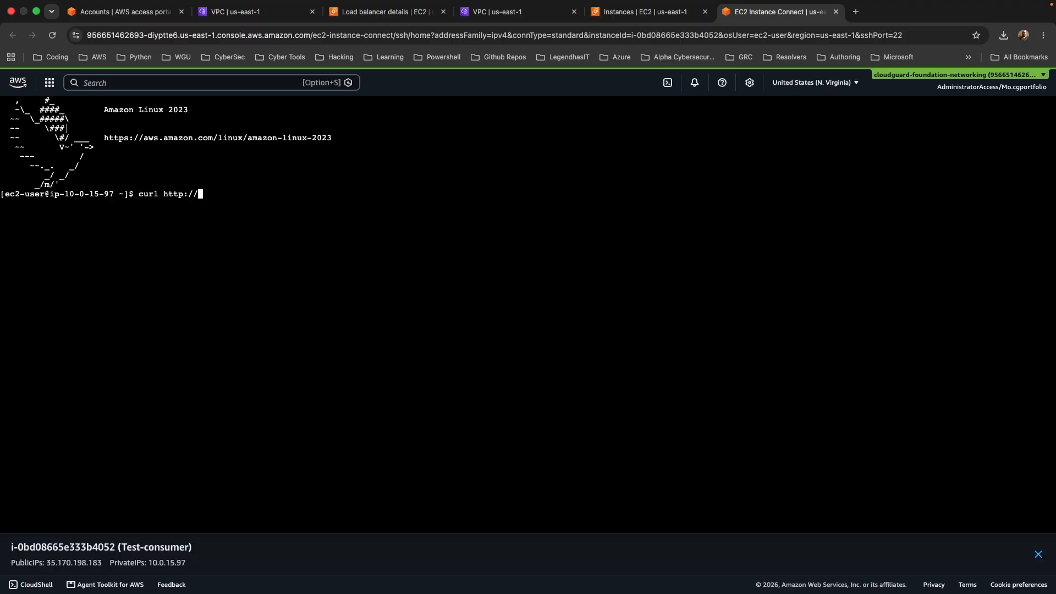
text(vpce-01353a1abd74d68d7-7zs0v2u8.vpce-svc-059a7eb573ae9c786.us-east-1.vpce.amazonaws.com)
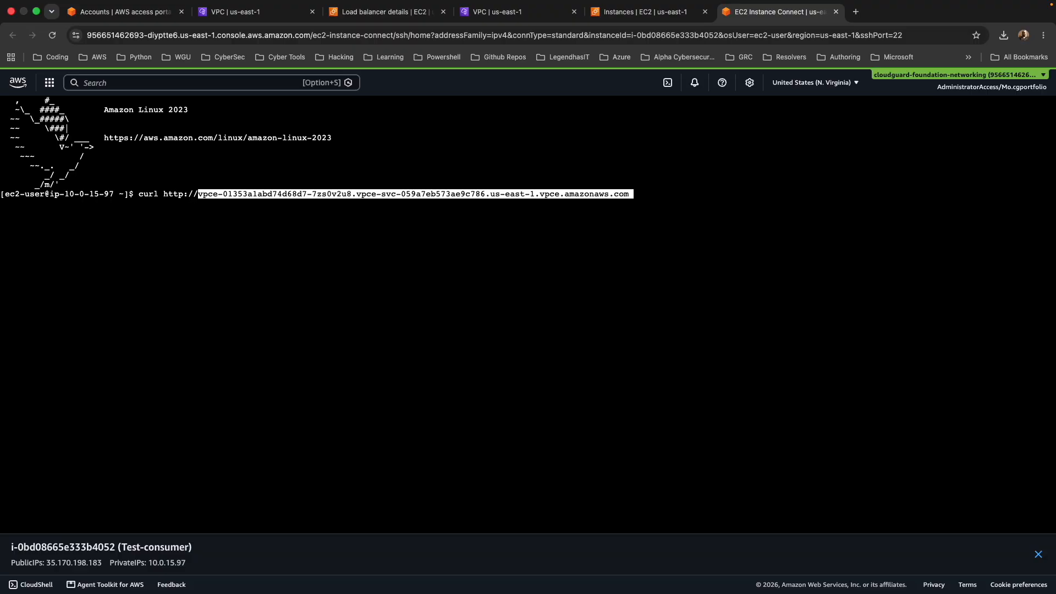
key(Right)
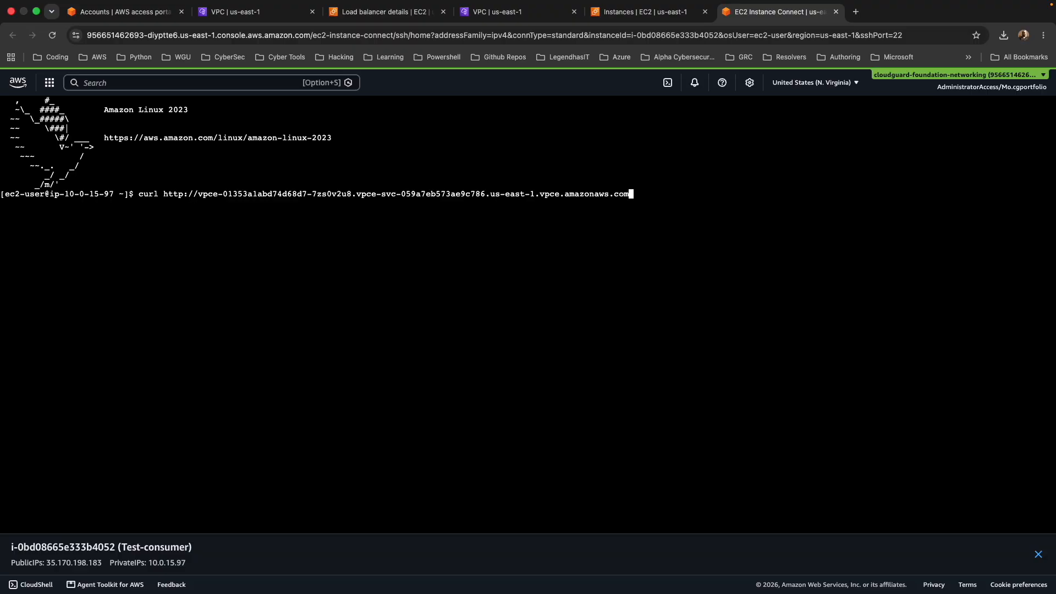
key(Return)
Copy consumer-app-endpoint's us-east-1a zonal DNS name and request it over HTTP with curl from Test-consumer.
key(ctrl+shift+Tab)
key(ctrl+shift+Tab)
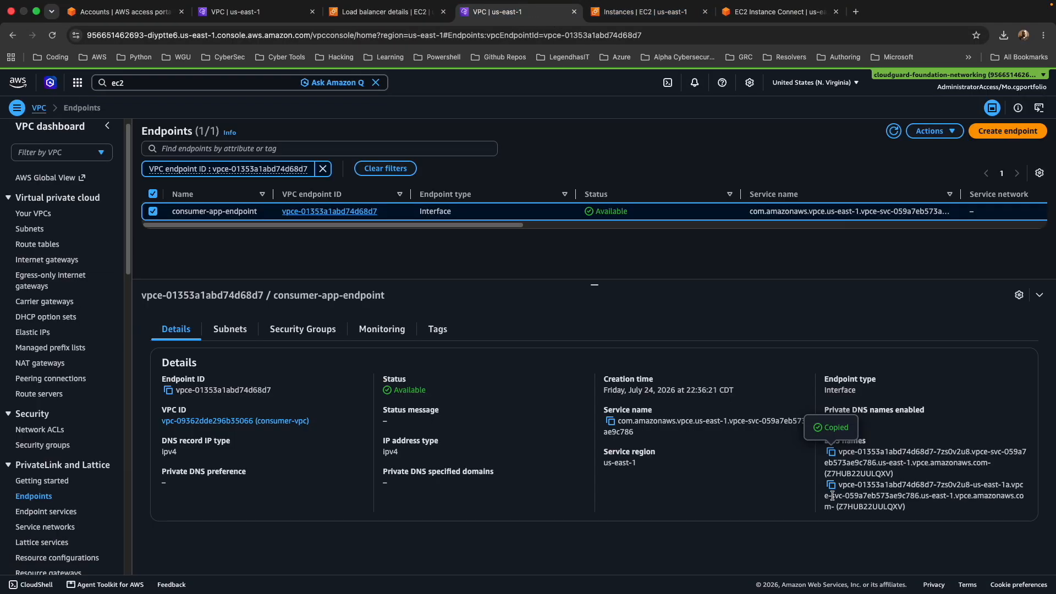
click(832, 486)
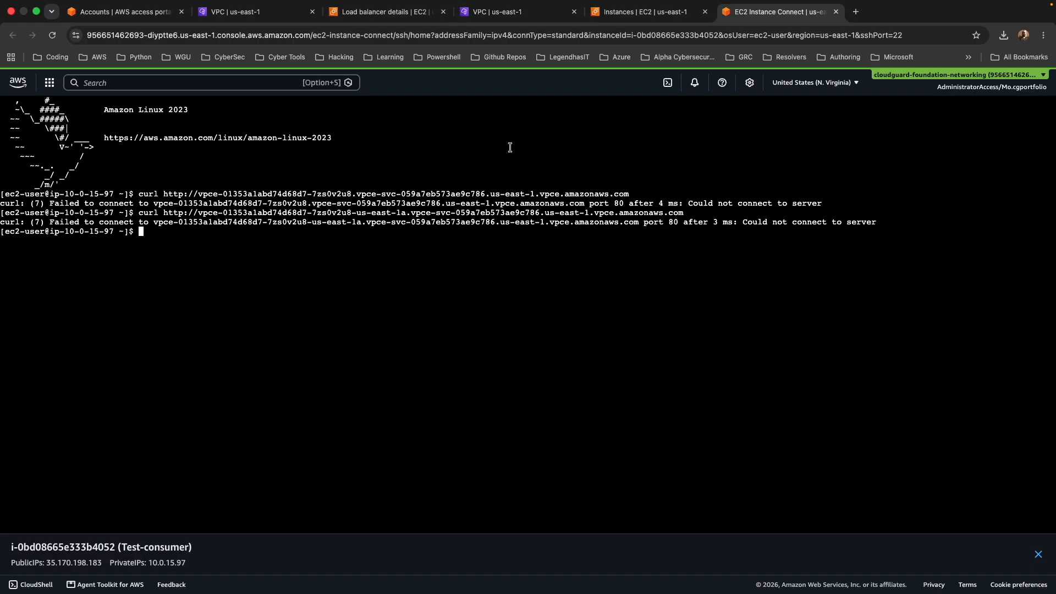
Edit the HTTP inbound rule of consumer-app-sg, replacing its 10.0.0.0/16 source with another source.
click(651, 12)
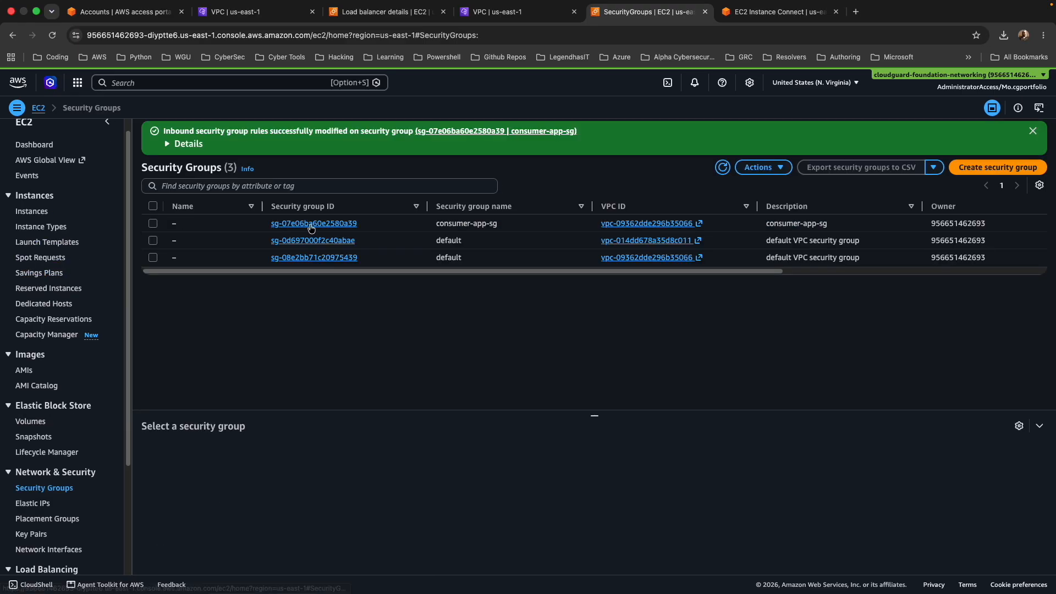
click(311, 226)
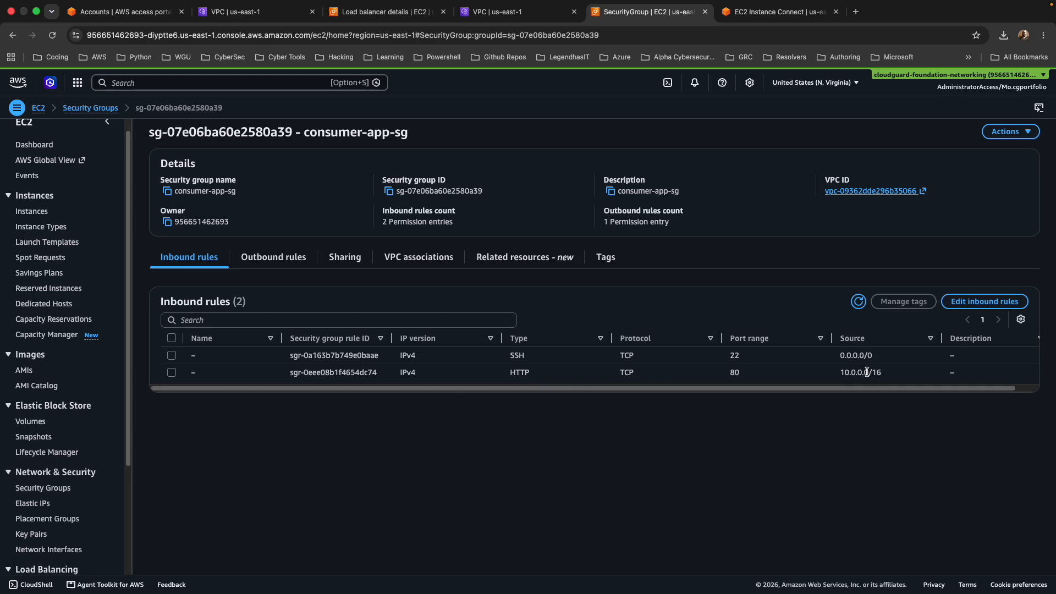
click(985, 301)
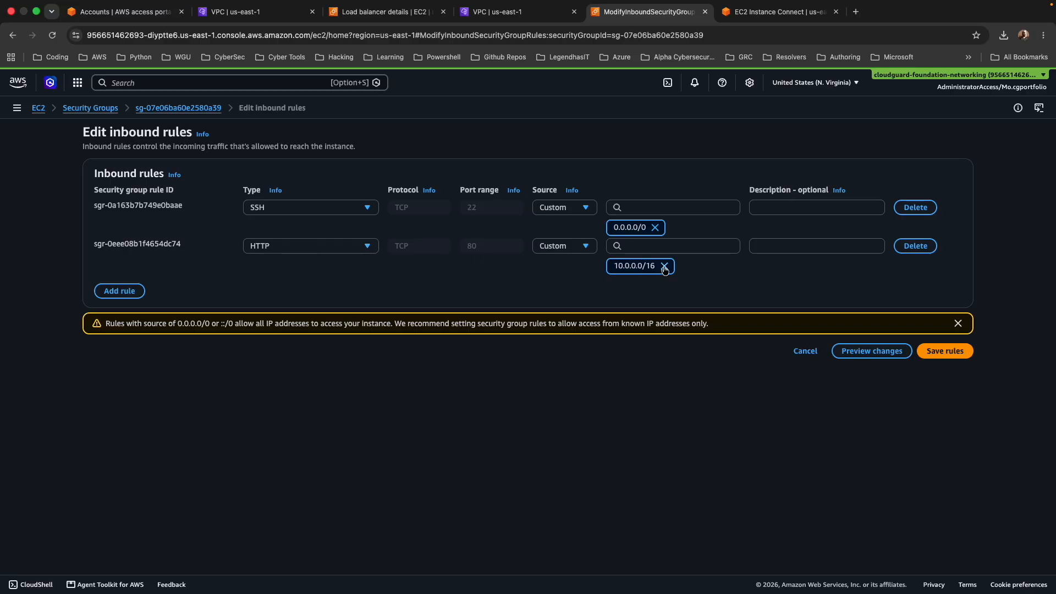
click(664, 266)
click(639, 247)
click(643, 281)
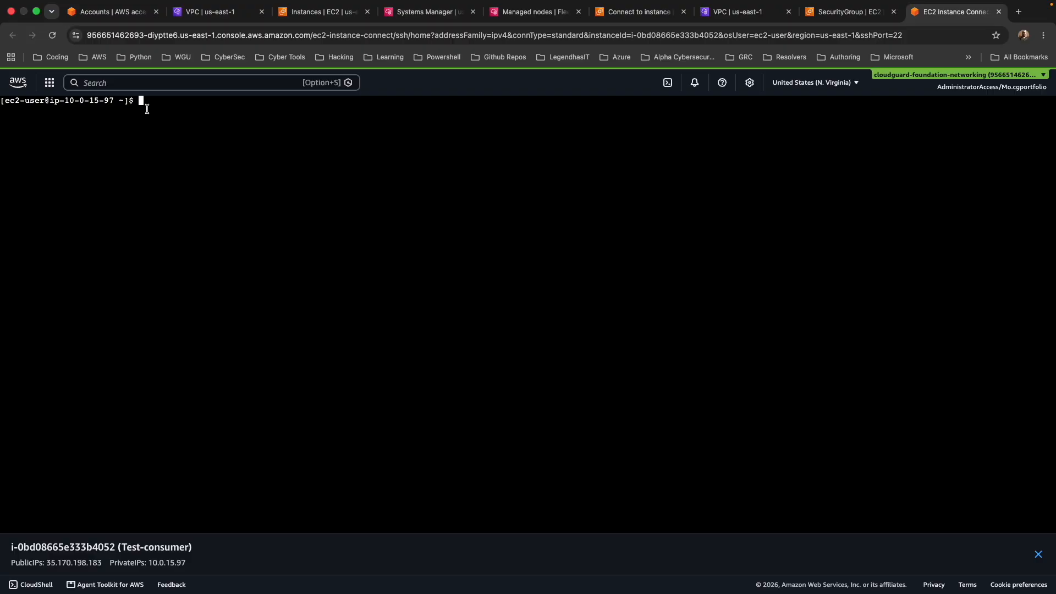
Retry the curl request to the endpoint's us-east-1a DNS name in the Test-consumer terminal.
key(super+v)
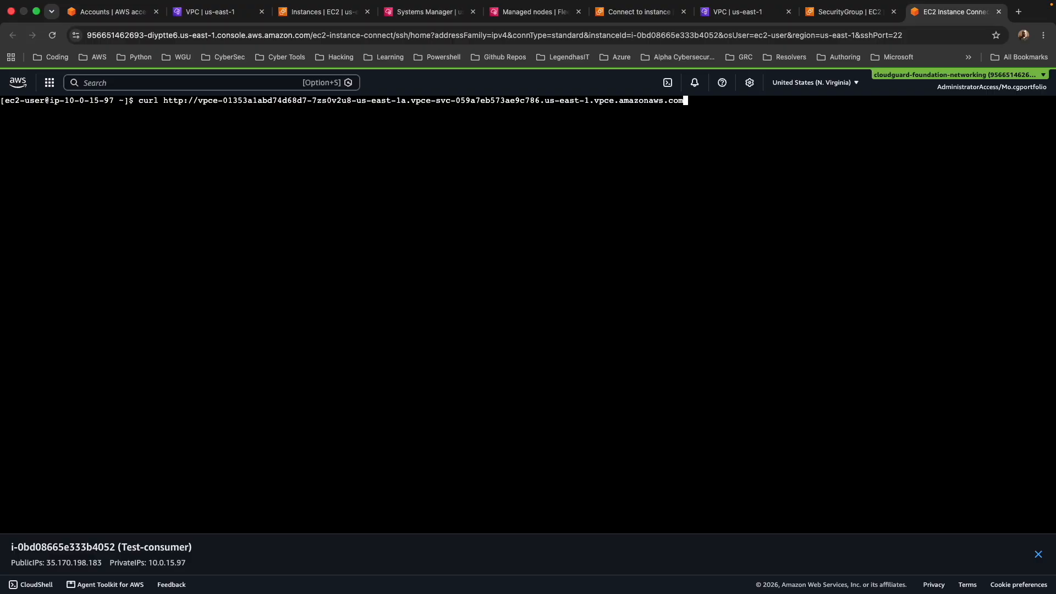
key(Return)
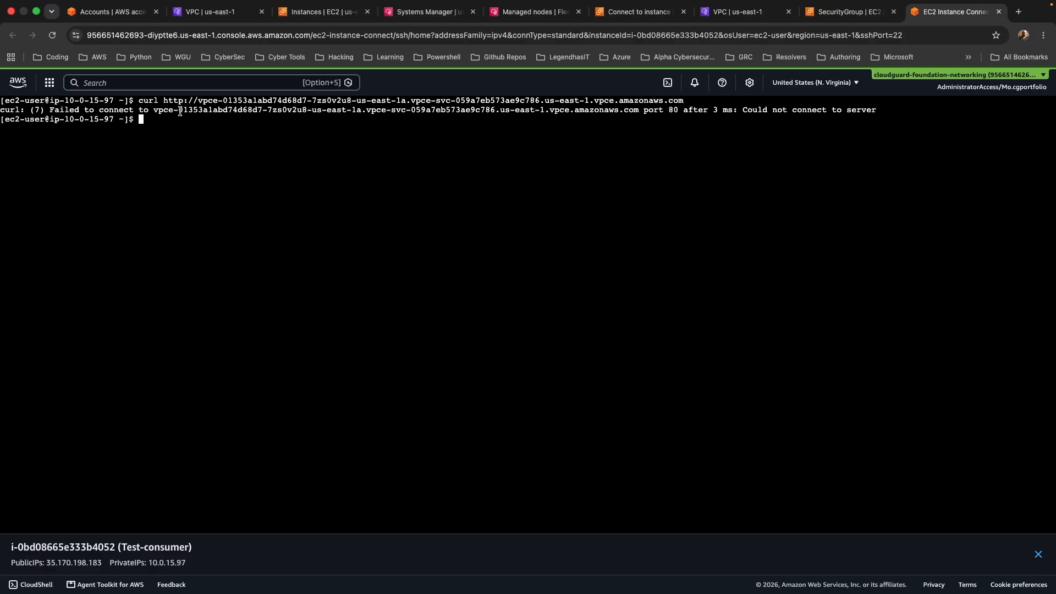
Check the nginx service on provider-backend-service by running sudo systemctl status nginx in its Session Manager session.
key(super+4)
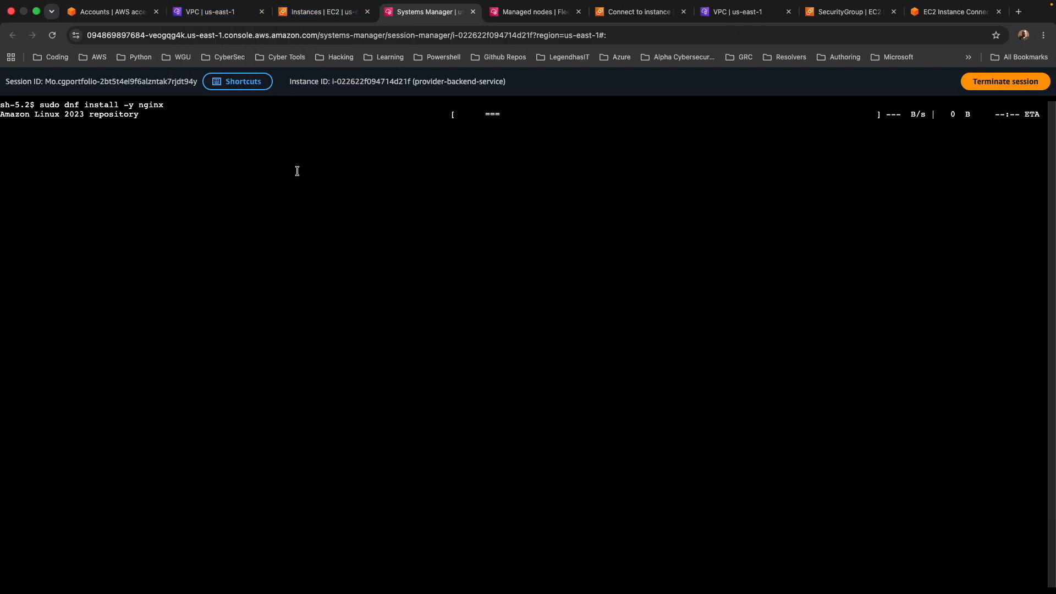
key(super+3)
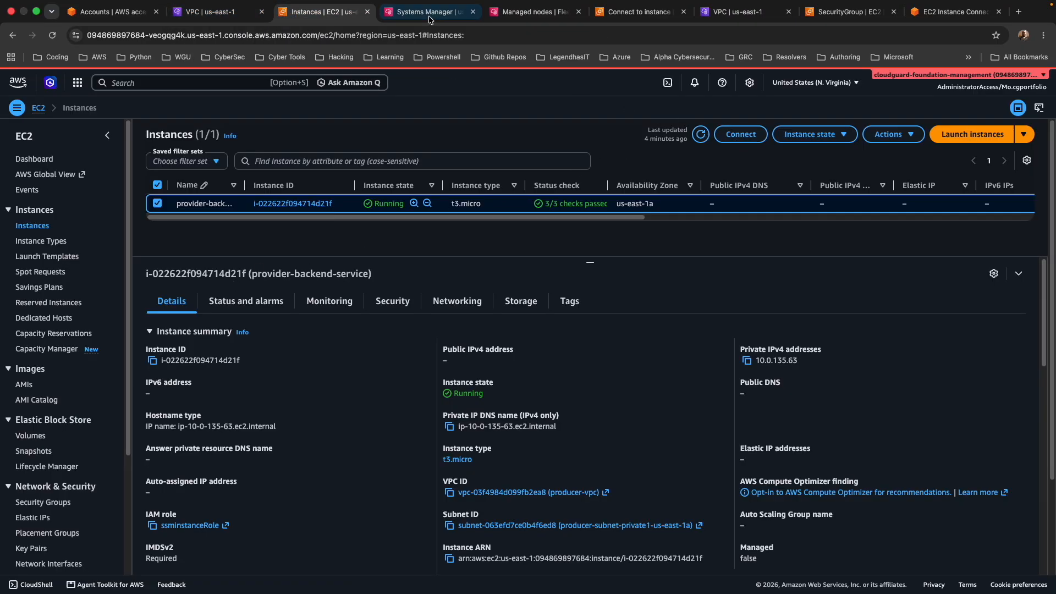
key(super+4)
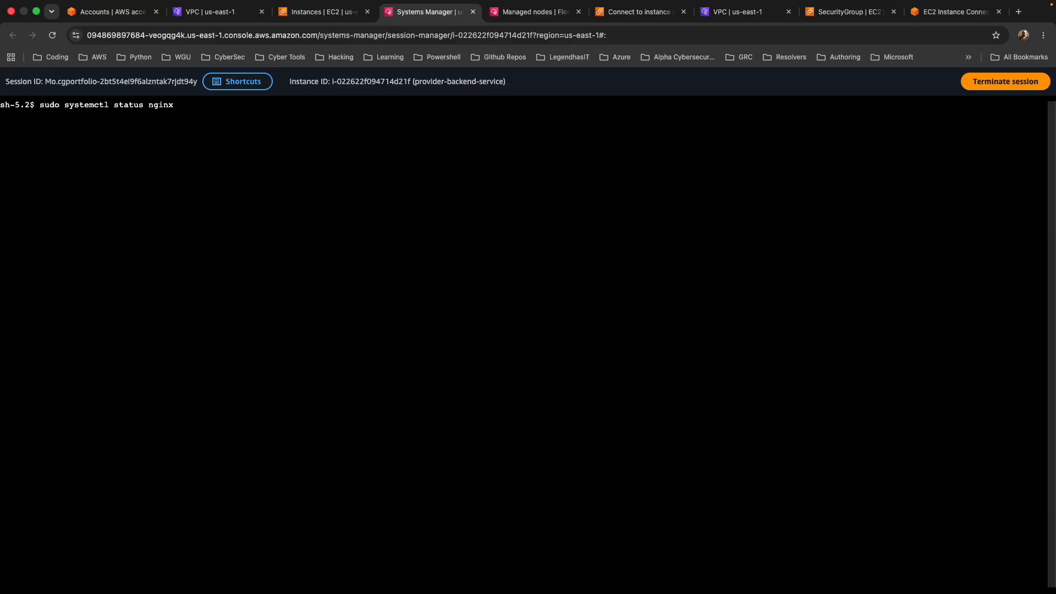
key(Return)
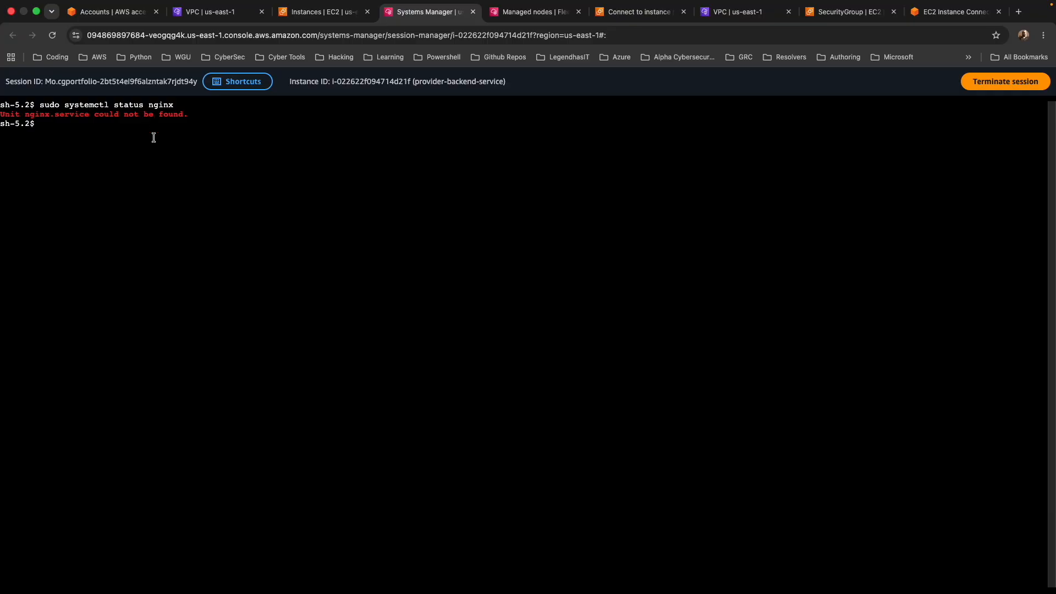
Start creating a NAT gateway in the management account and name it NAT1.
click(185, 16)
click(40, 164)
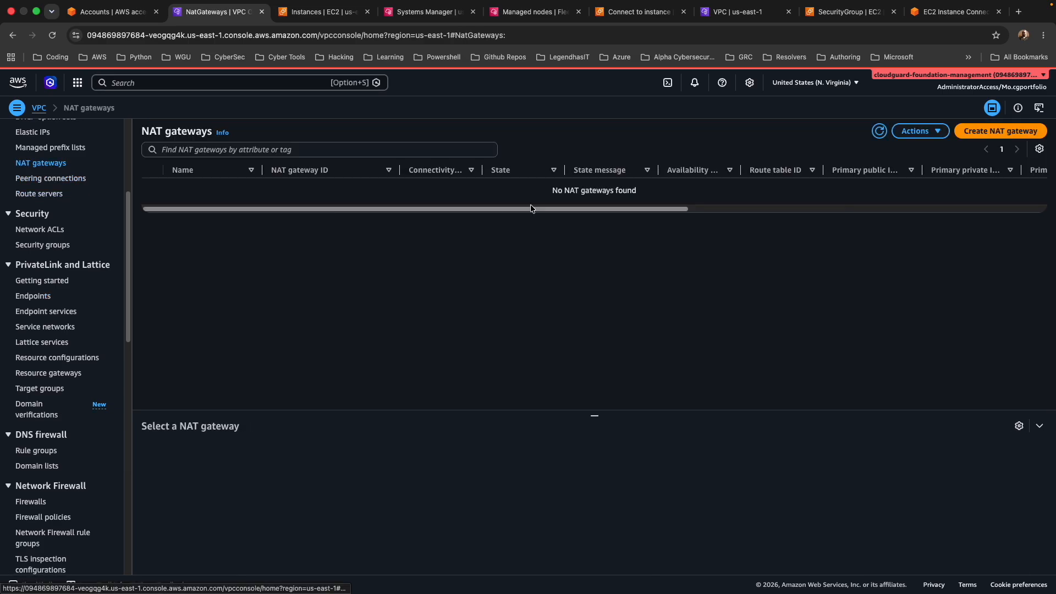
click(995, 163)
scroll(137, 203, down, 1)
scroll(113, 201, up, 1)
click(150, 219)
text(NAT1)
Set NAT1's VPC to producer-vpc, its availability mode to Zonal and its subnet to producer-subnet-public1-us-east-1a.
scroll(129, 318, down, 1)
click(128, 318)
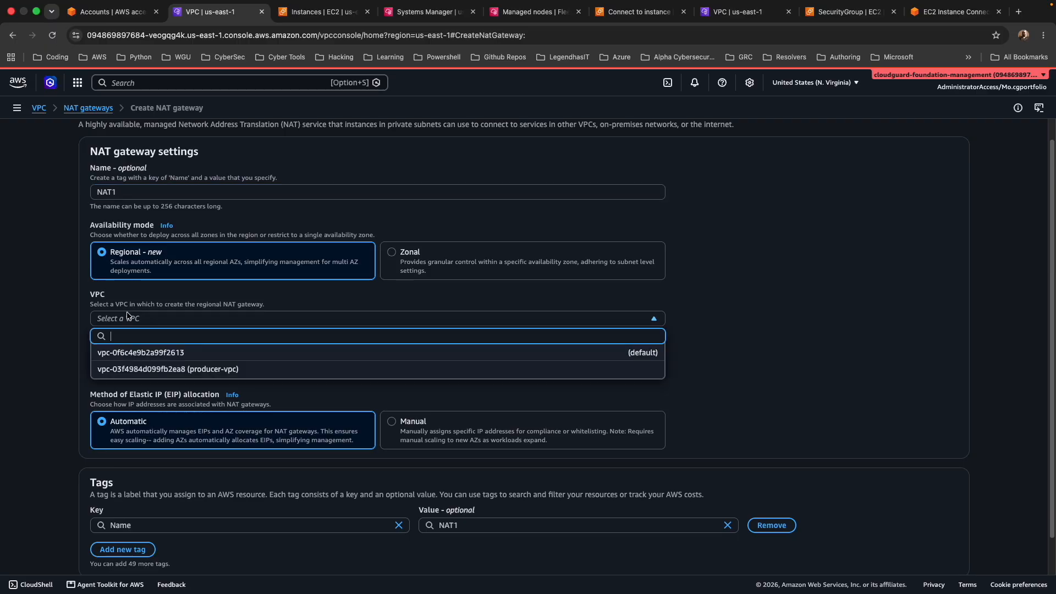
click(167, 369)
click(409, 252)
scroll(235, 308, down, 1)
click(234, 300)
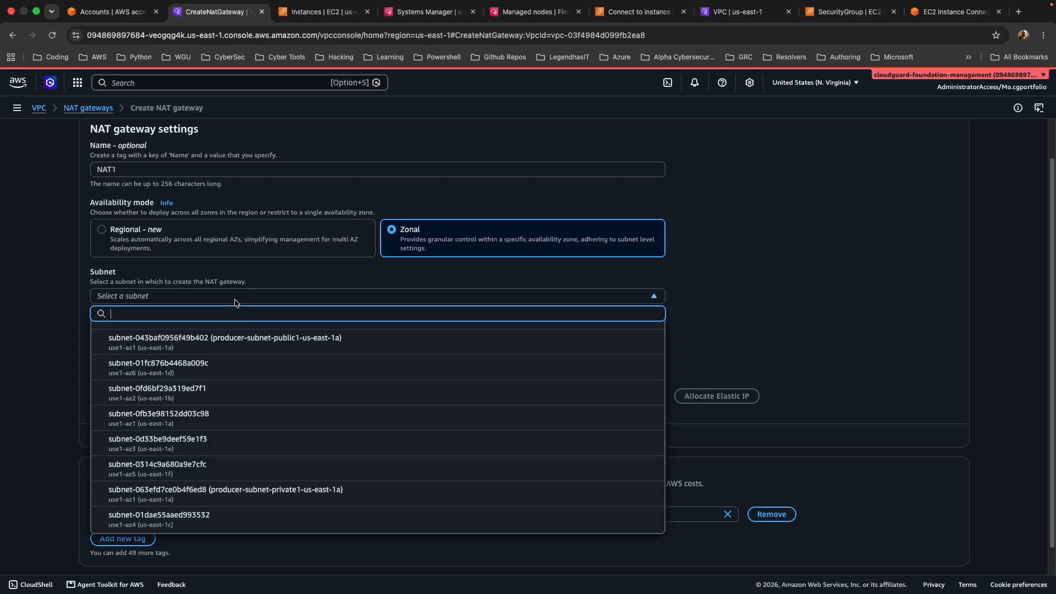
click(245, 344)
Allocate a new Elastic IP for the public NAT1 gateway and create the gateway.
scroll(278, 346, down, 1)
click(682, 379)
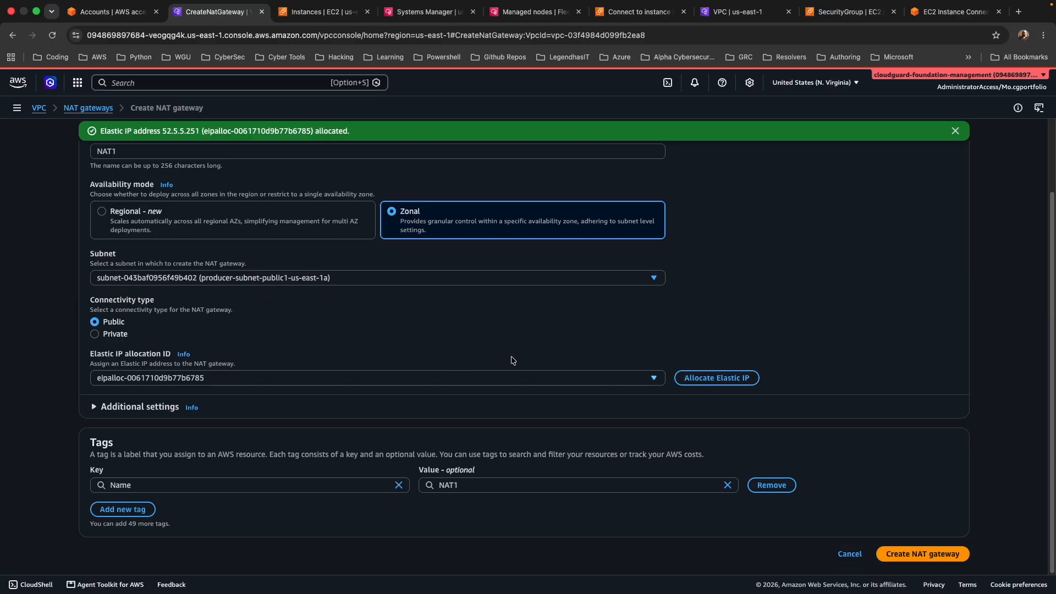
click(901, 553)
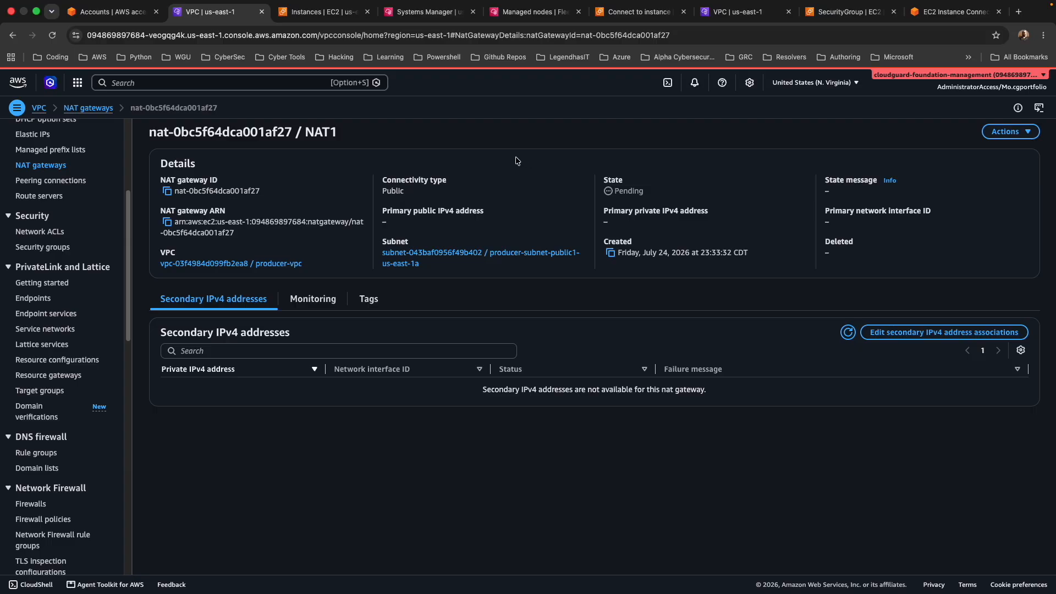
Add a 0.0.0.0/0 route to the producer-rtb-private1-us-east-1a route table targeting the NAT1 NAT gateway, and save it.
scroll(121, 241, up, 1)
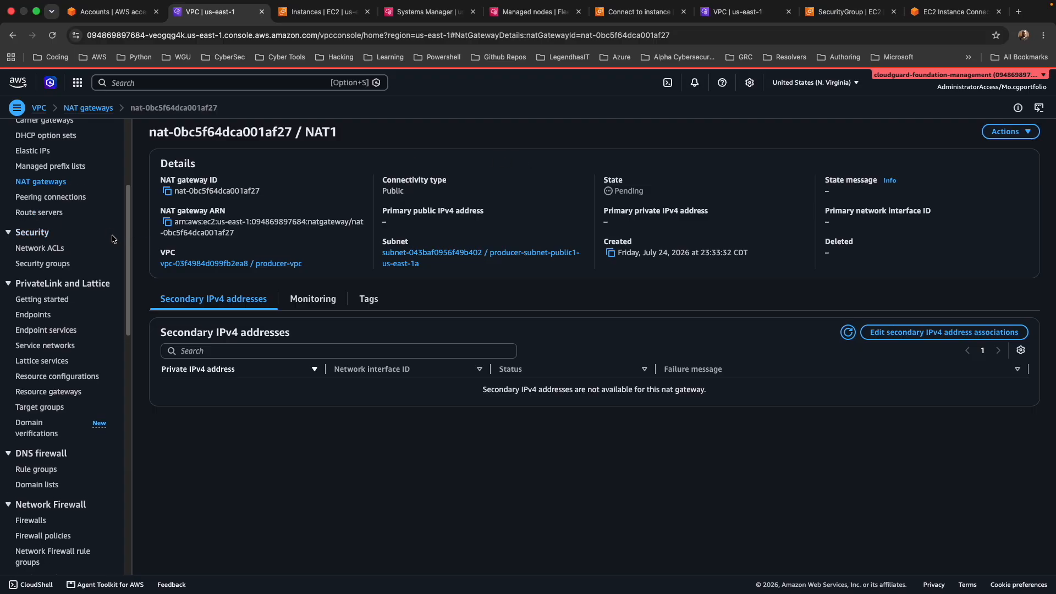
scroll(73, 231, up, 1)
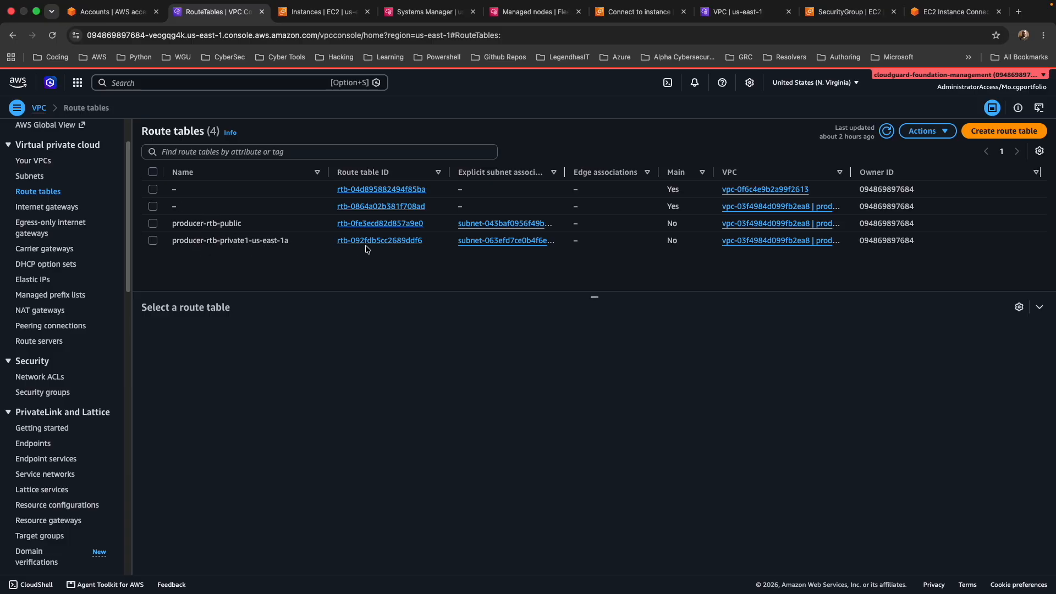
click(383, 242)
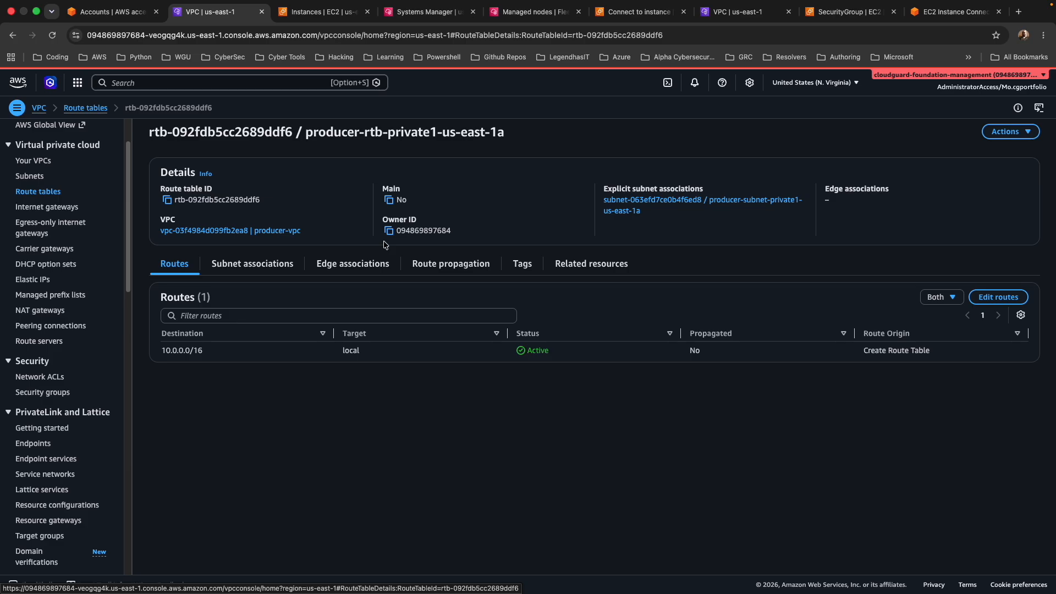
click(997, 298)
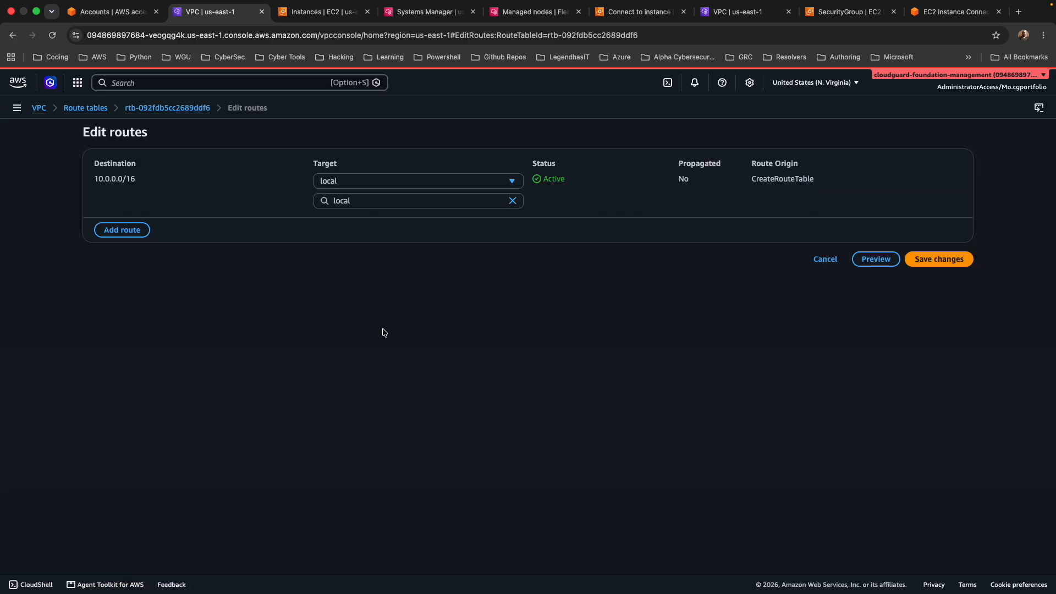
click(121, 230)
click(140, 242)
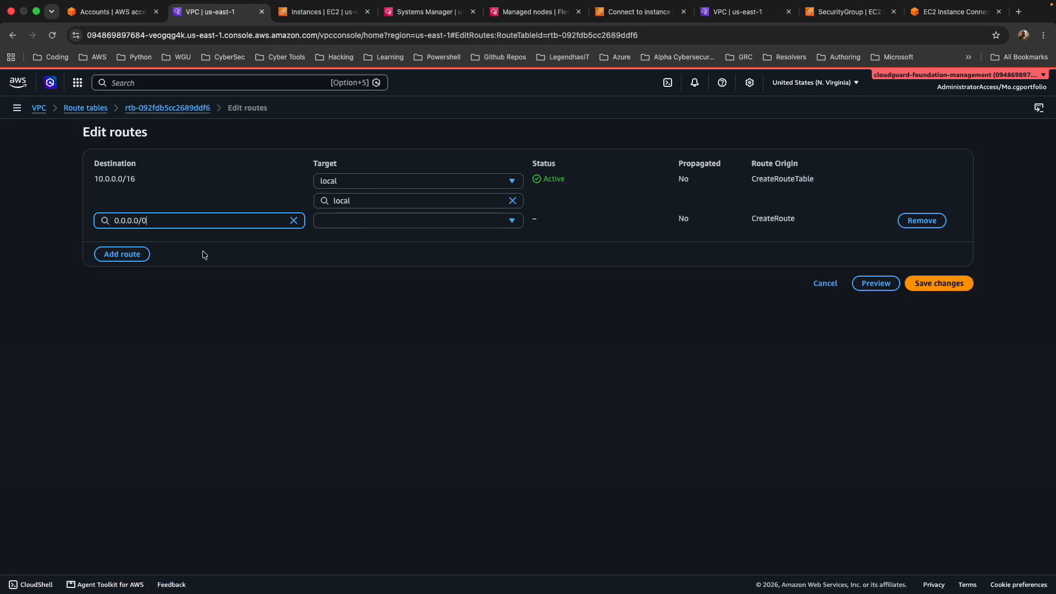
click(394, 226)
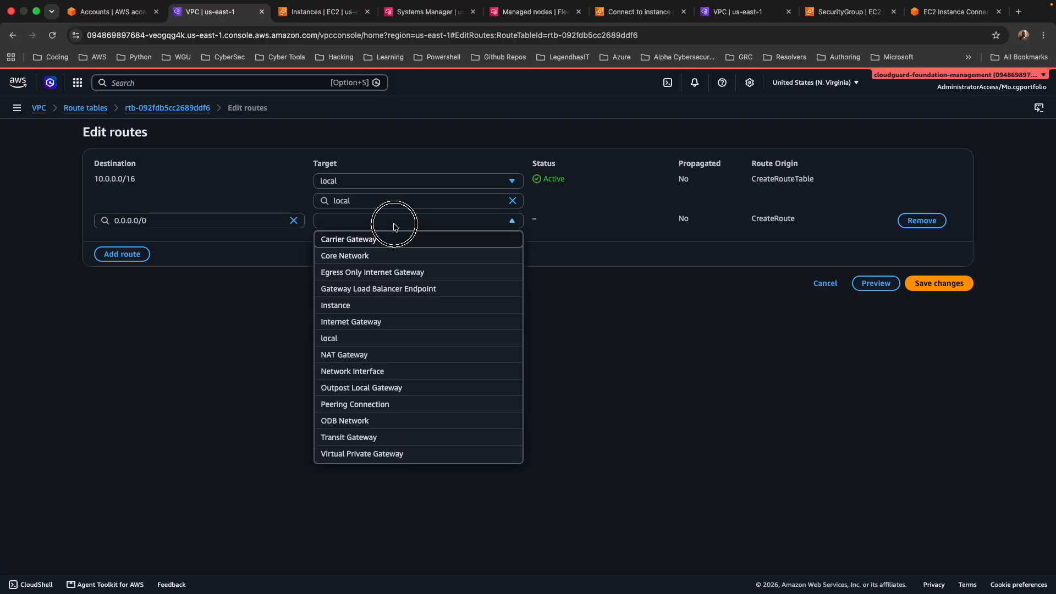
click(380, 358)
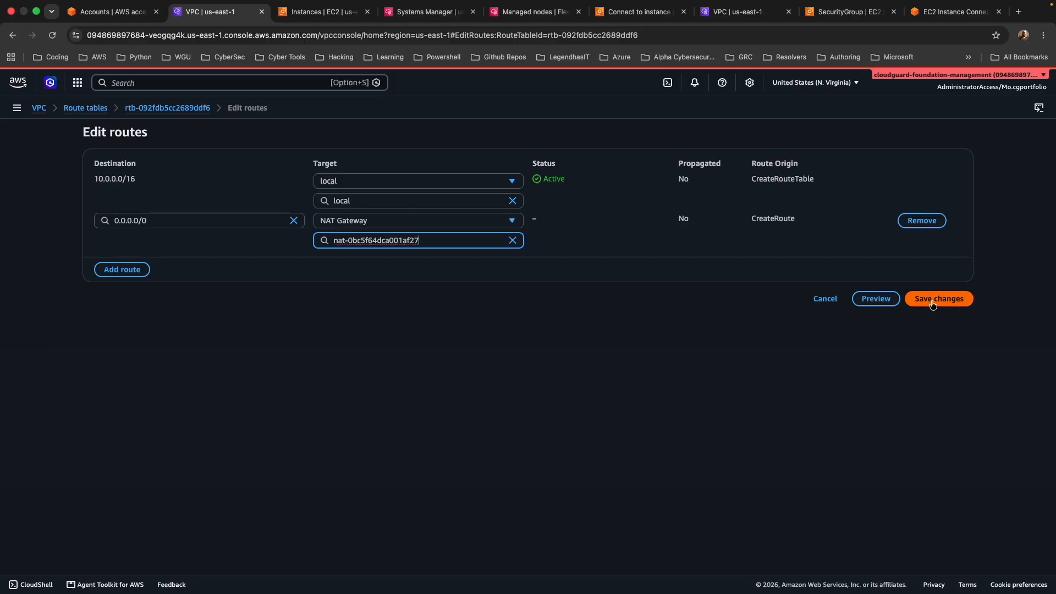
click(934, 300)
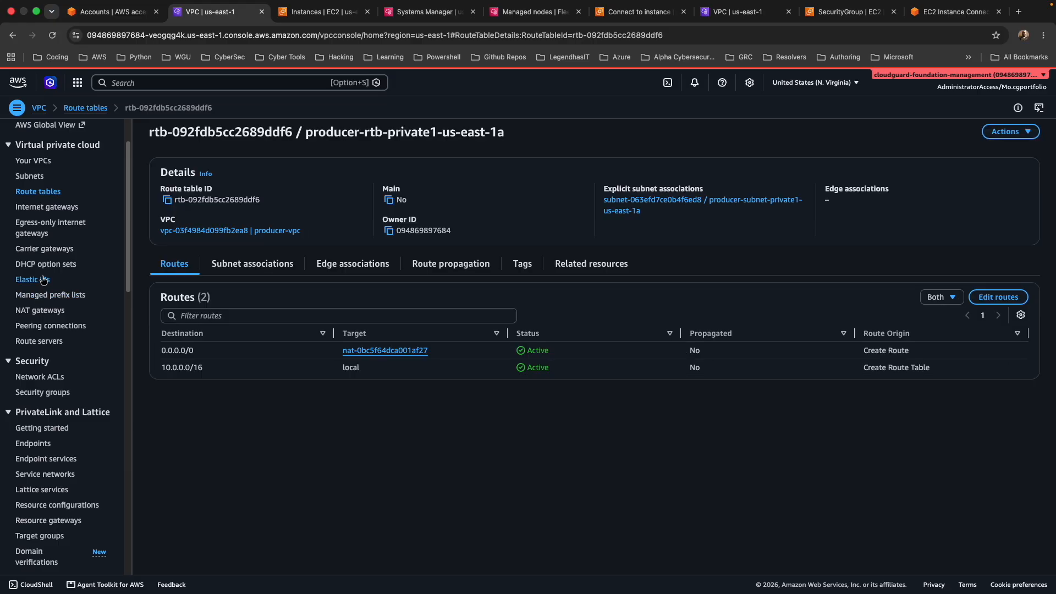
Check NAT1's state among the NAT gateways, and install nginx on provider-backend-service through its Session Manager session.
click(38, 310)
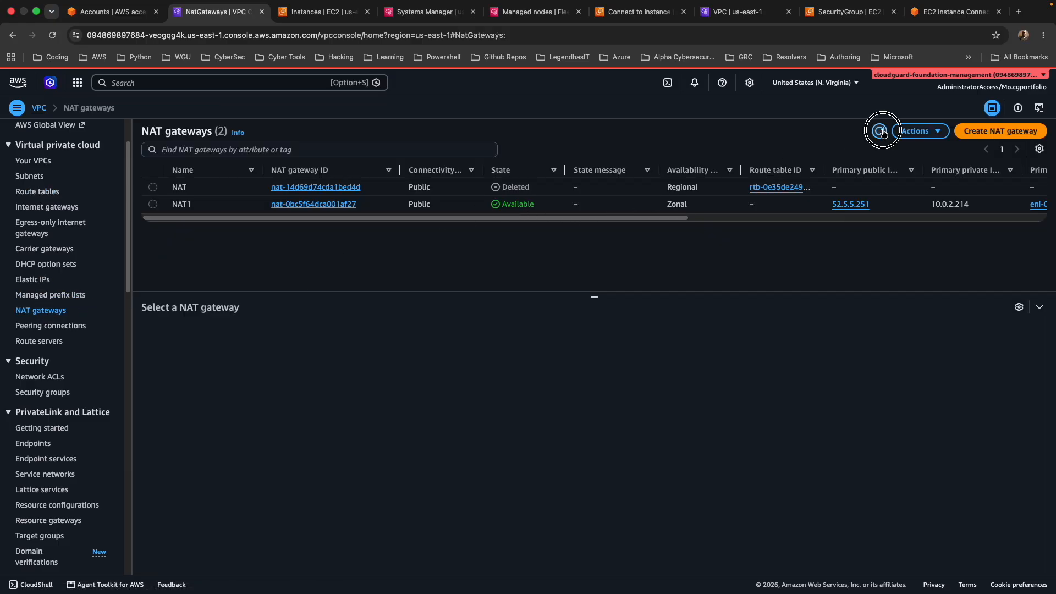
click(438, 17)
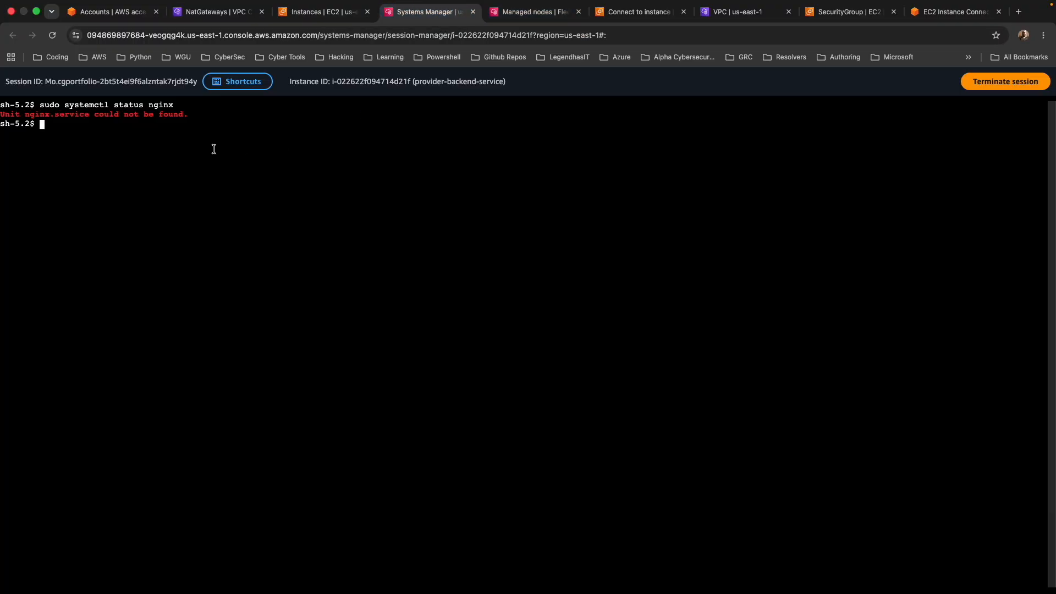
text(clear)
key(Up)
key(Return)
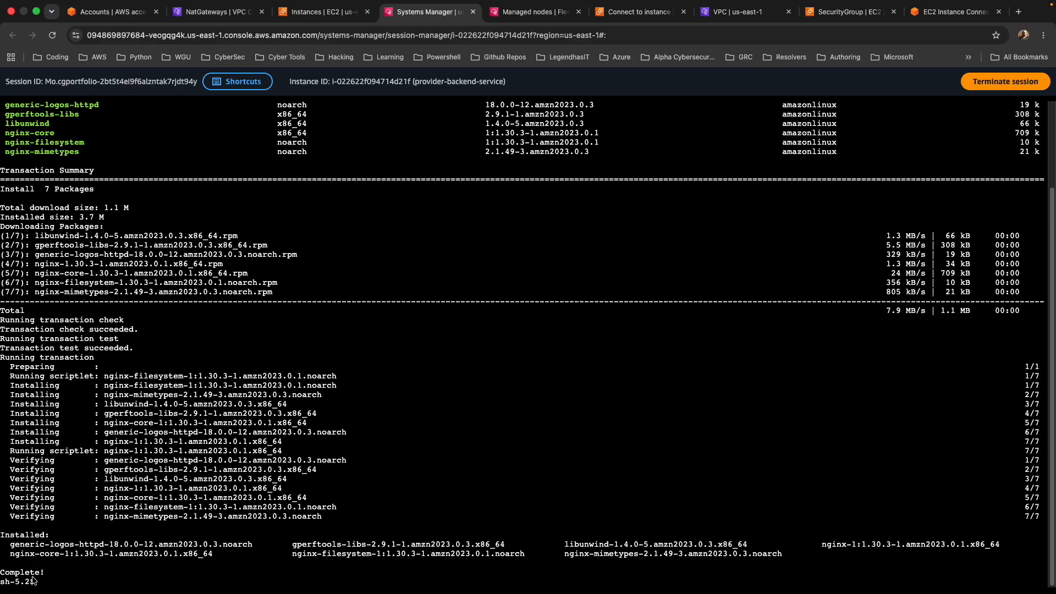
text(clear)
key(Return)
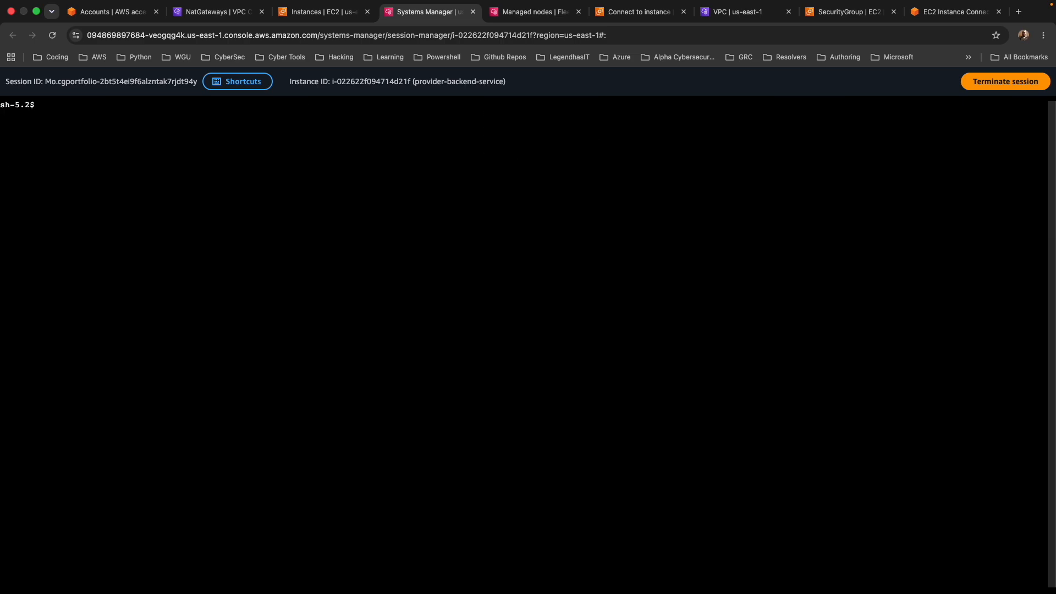
Start nginx and enable it at boot with sudo systemctl start nginx and sudo systemctl enable nginx.
text(sudo systemctl start nginx)
key(Return)
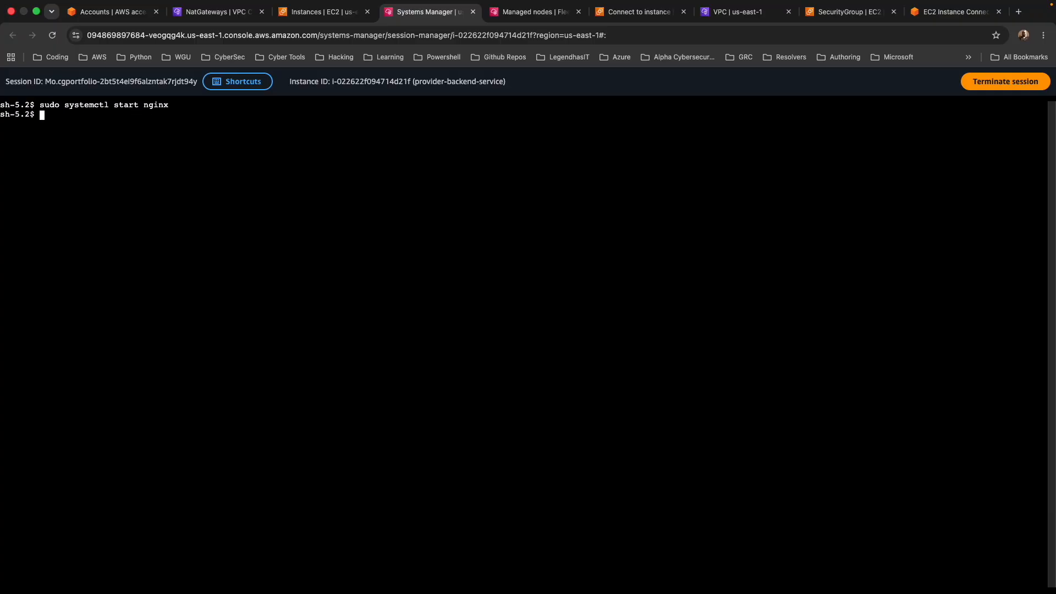
key(Up)
key(Left)
key(Left)
key(Left)
key(Left)
key(Left)
key(Left)
key(Left)
key(BackSpace)
key(BackSpace)
key(BackSpace)
key(BackSpace)
key(BackSpace)
text(enable)
key(Return)
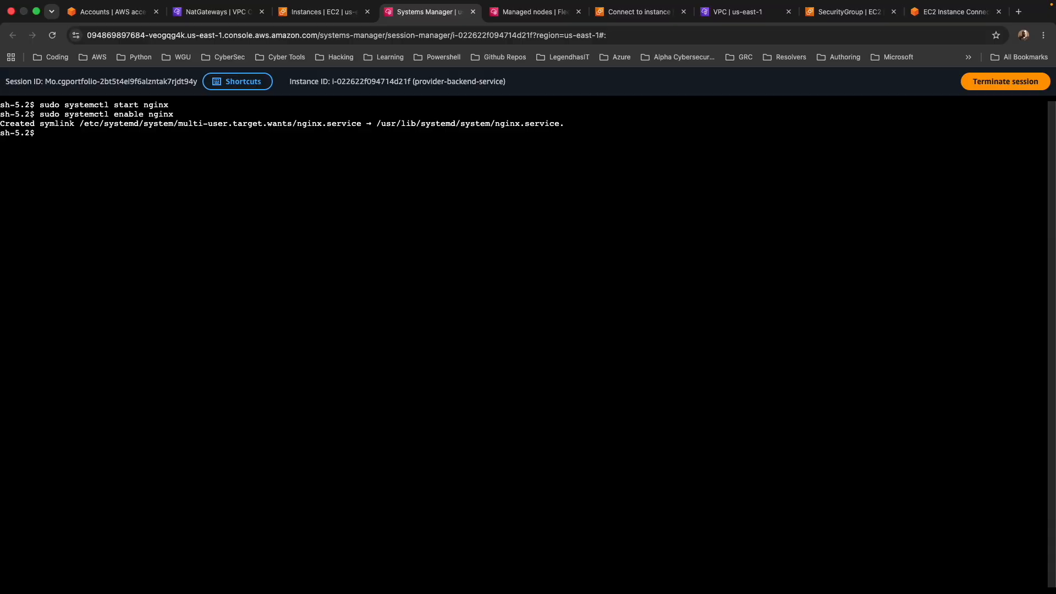
Write "<h1>Welcome to the Secure Provider Service via PrivateLink!</h1>" to /usr/share/nginx/html/index.html using echo and sudo tee.
text(echo "<h1>Welcome to the Secure Provider Service via PrivateLink!</h1>" | sudo tee /usr/share/nginx/html/index.html)
key(Return)
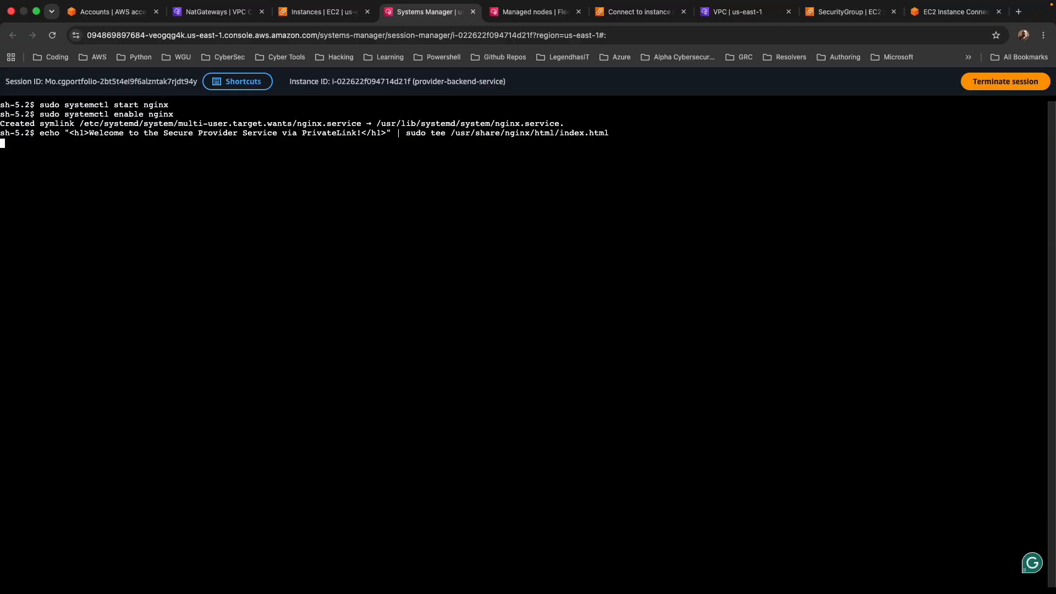
drag(20, 142, 286, 144)
click(70, 154)
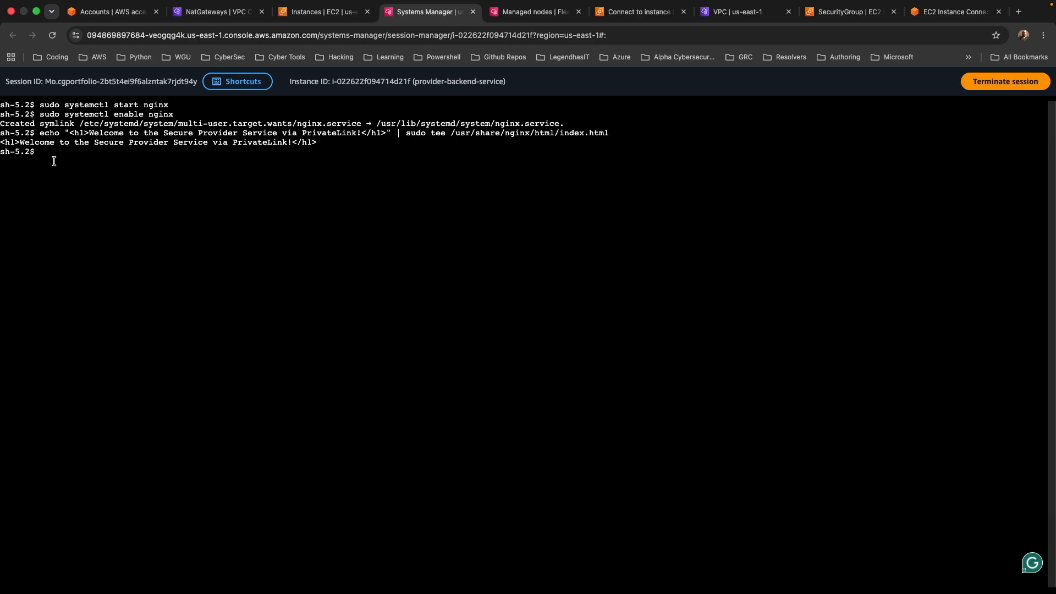
Check the nginx service with sudo systemctl status nginx.
key(Up)
key(Up)
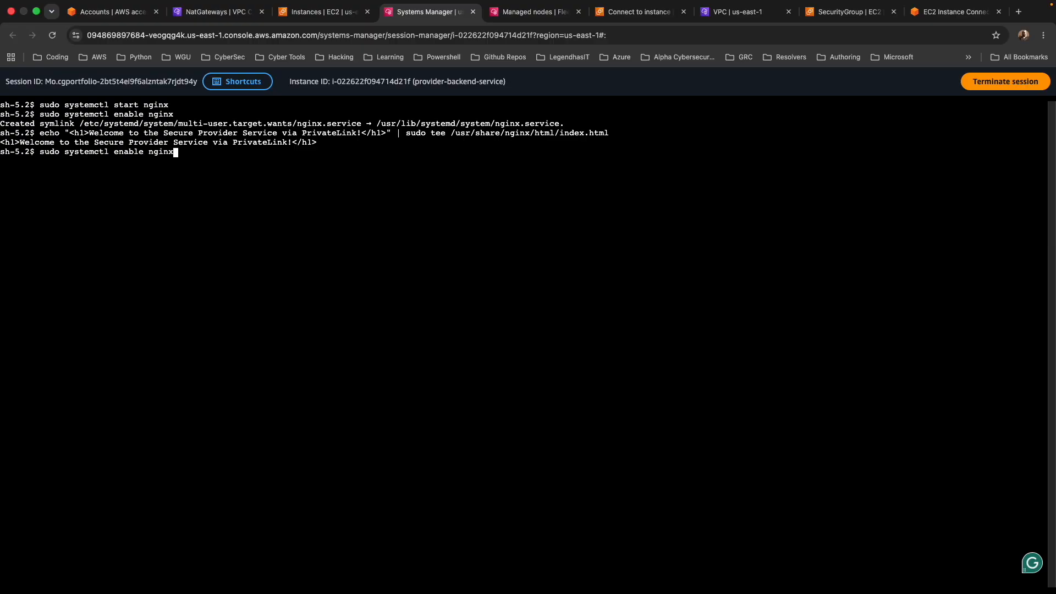
key(Left)
key(Left)
key(Left)
key(Left)
key(Left)
key(Left)
key(Left)
key(Right)
key(BackSpace)
key(BackSpace)
key(BackSpace)
key(BackSpace)
key(BackSpace)
key(BackSpace)
text(status)
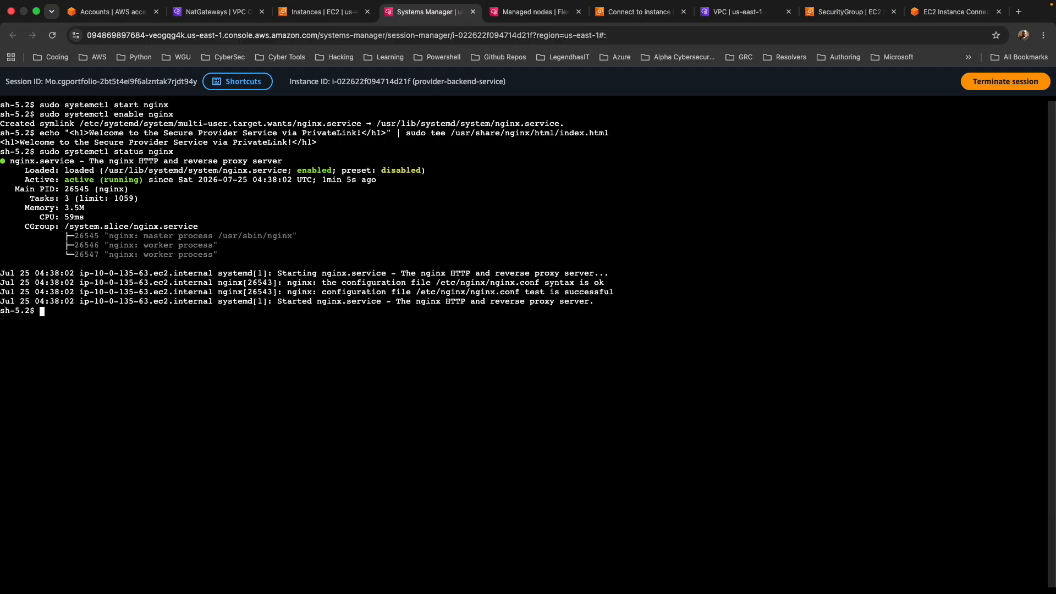
text(cu)
key(ctrl+l)
text(rl http://l)
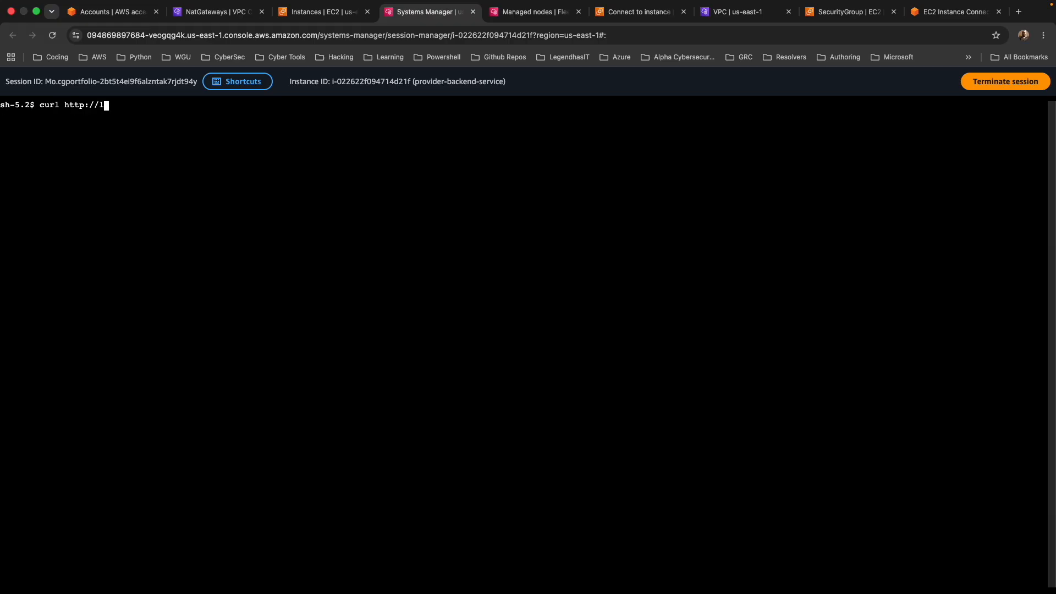
text(ocalhost)
key(Return)
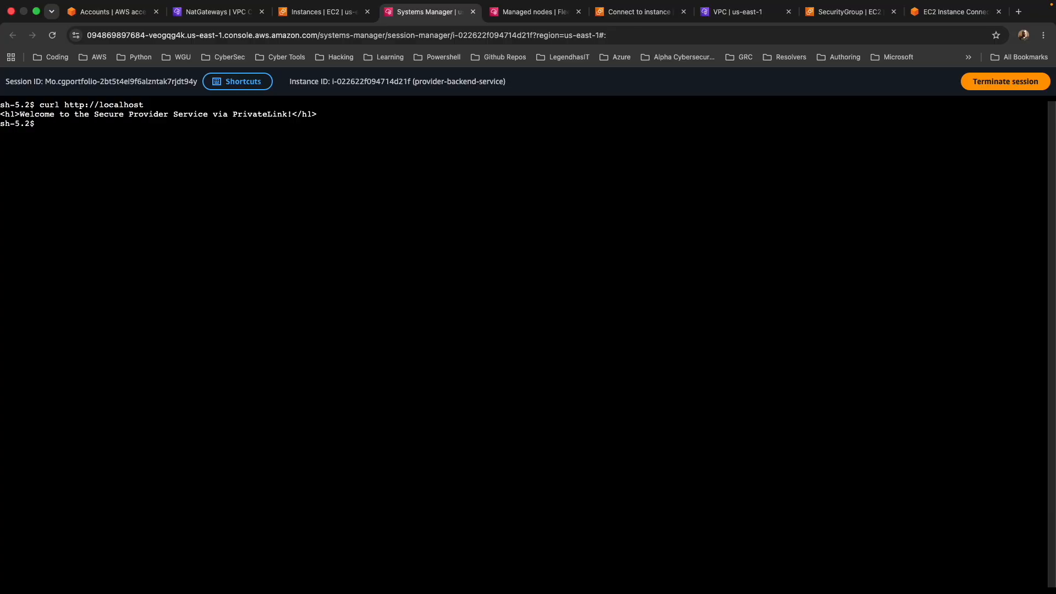
text(clear)
key(Return)
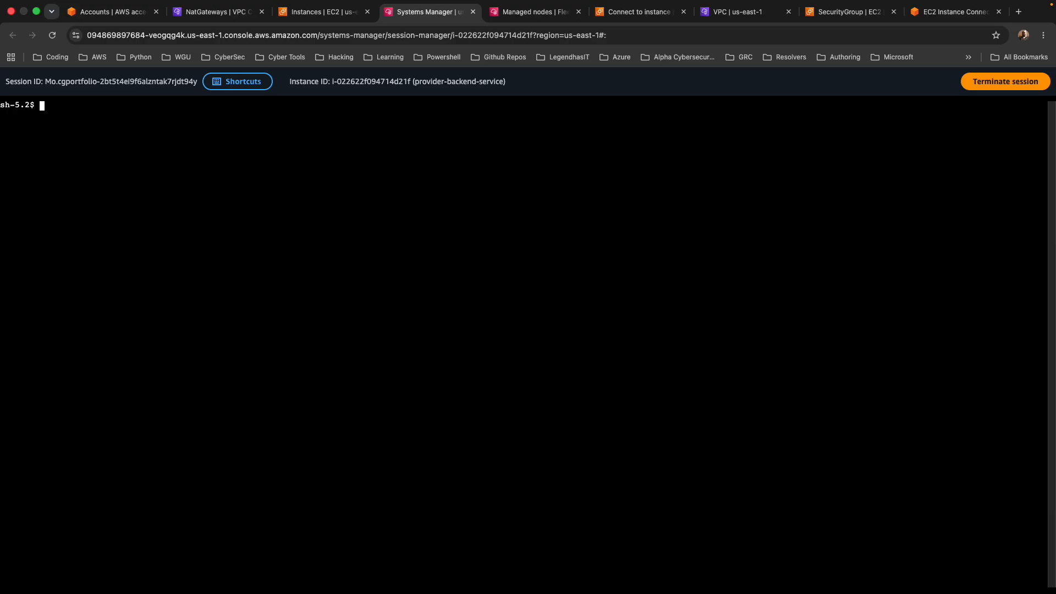
click(955, 11)
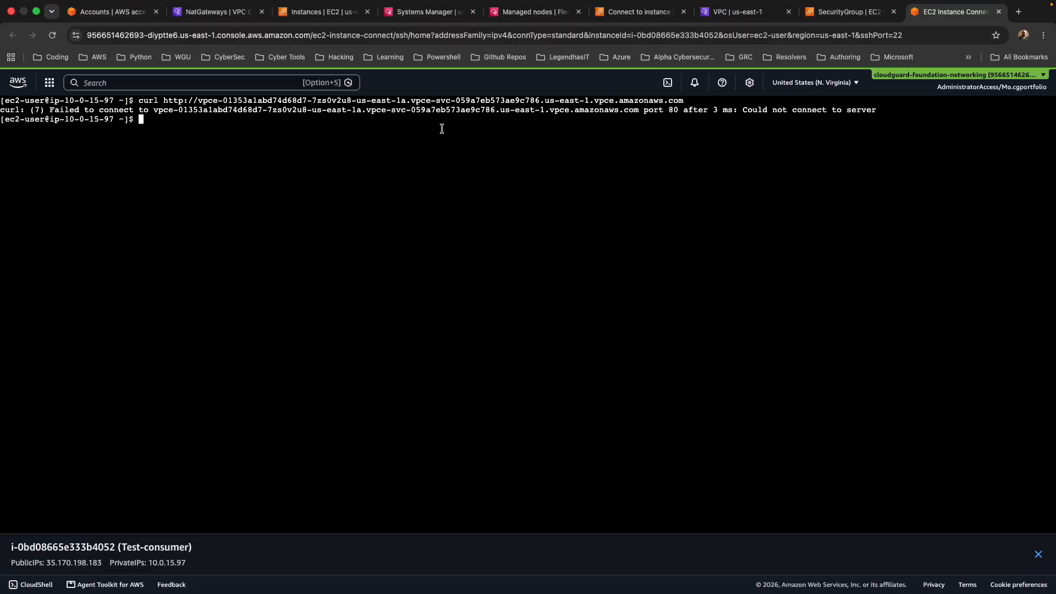
text(clear)
key(Return)
text(curl)
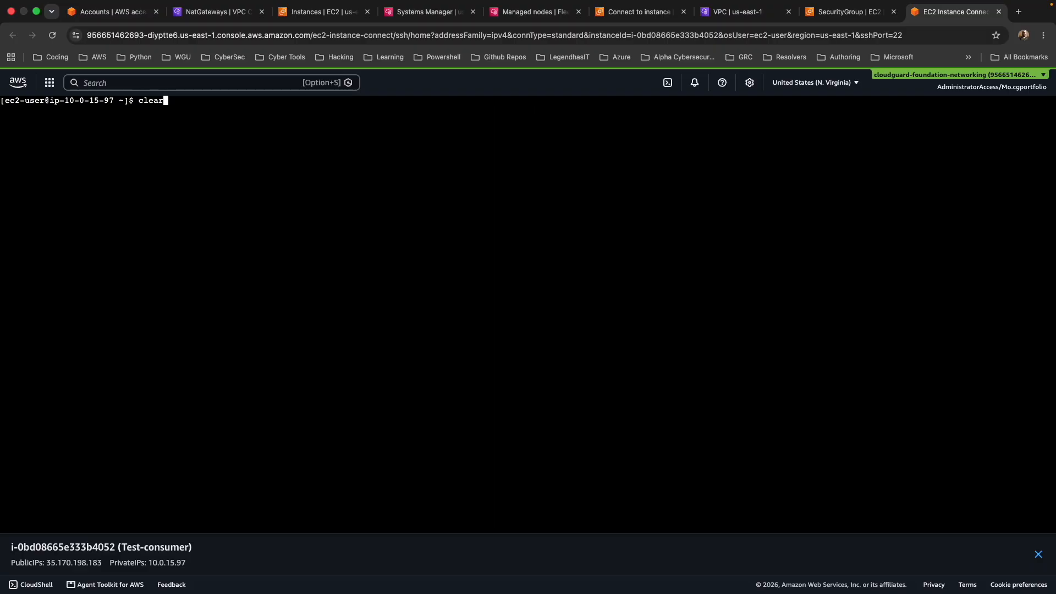
text(http://vpce-01353a1abd74d68d7-7zs0v2u8-us-east-1a.vpce-svc-059a7eb573ae9c786.us-east-1.vpce.amazonaws.com)
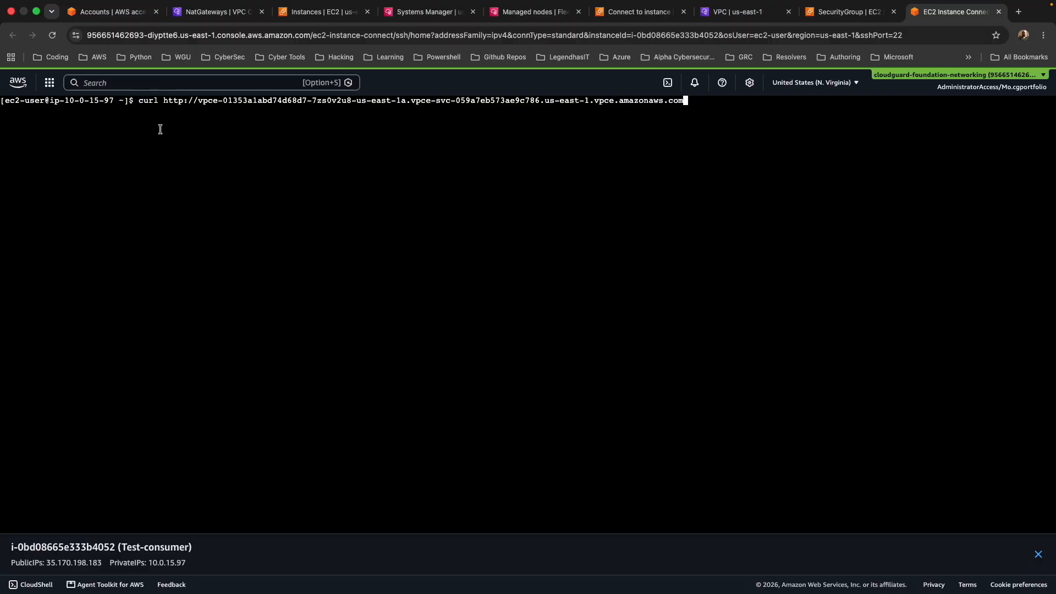
Review the DNS names in consumer-app-endpoint's details, and run the prepared curl request from the Test-consumer instance.
click(733, 12)
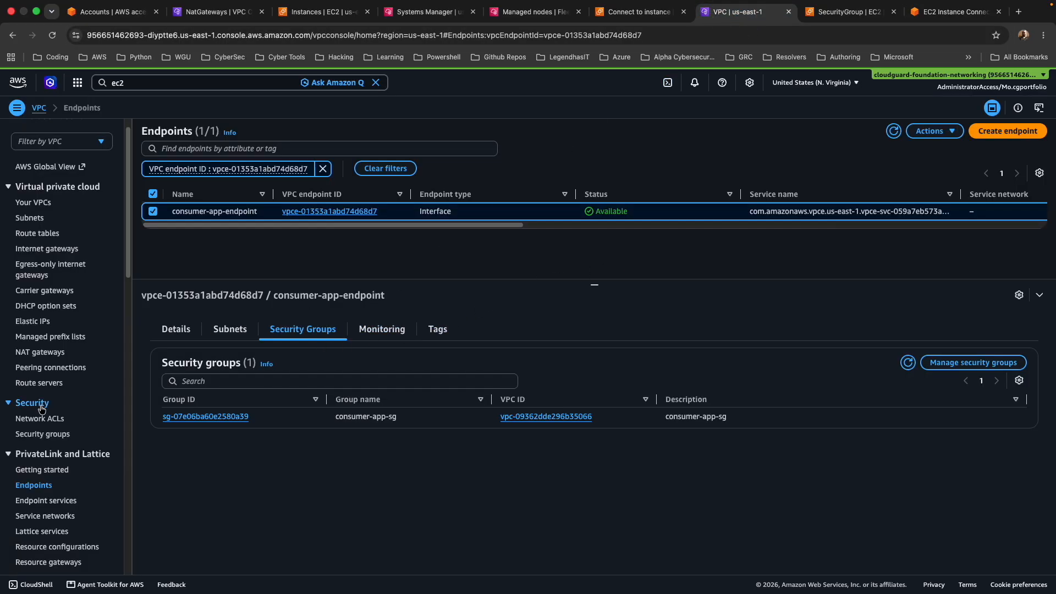
click(35, 486)
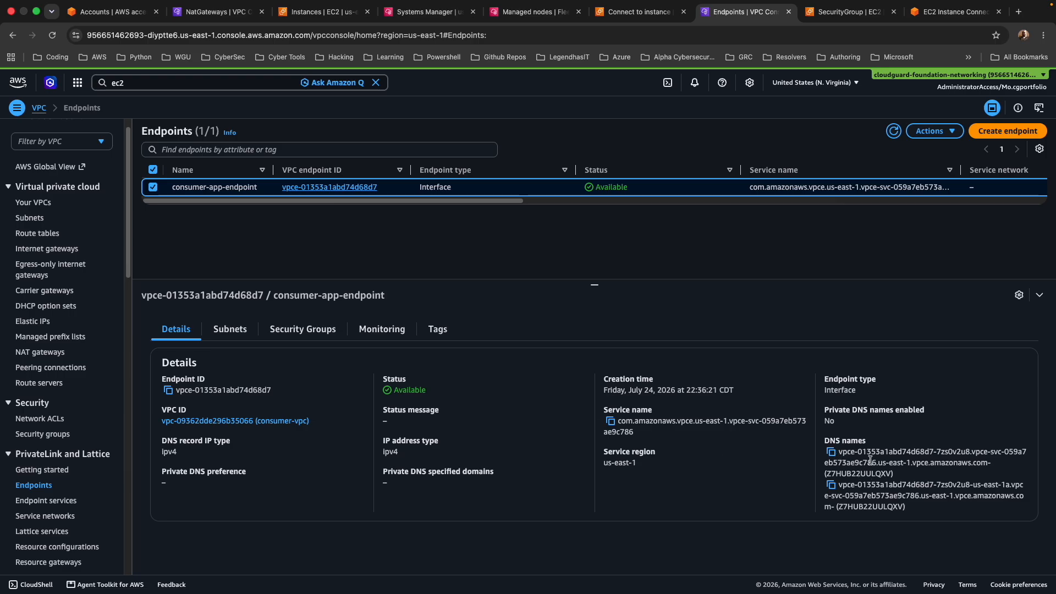
click(956, 11)
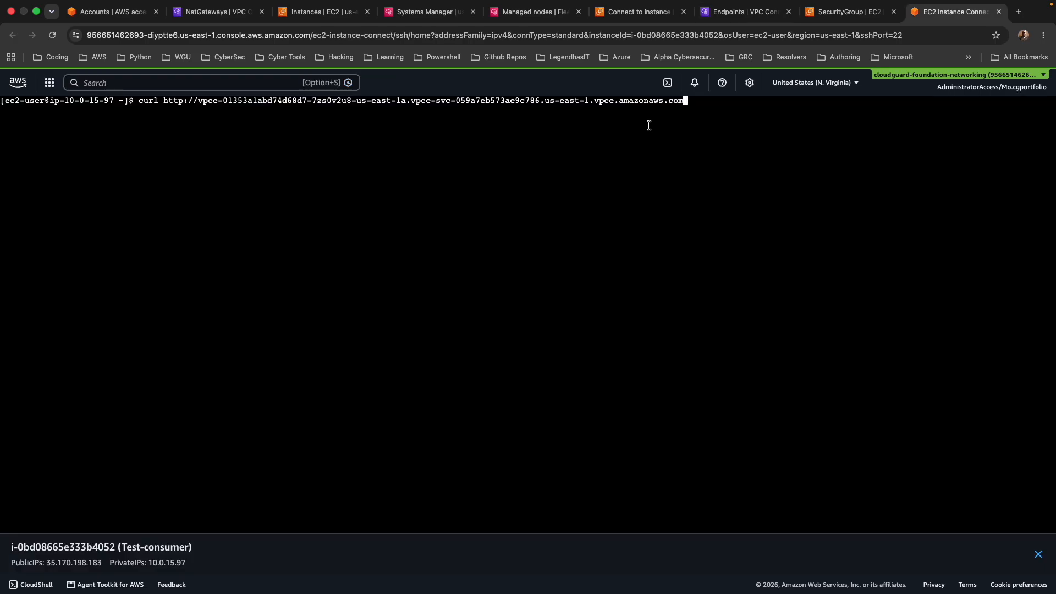
click(699, 114)
key(Return)
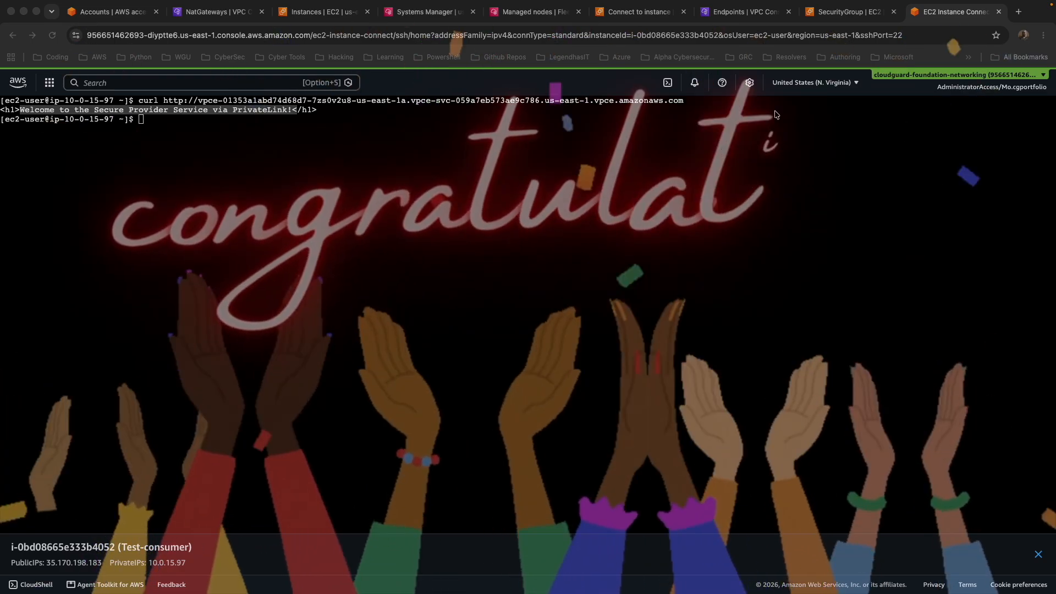
click(227, 151)
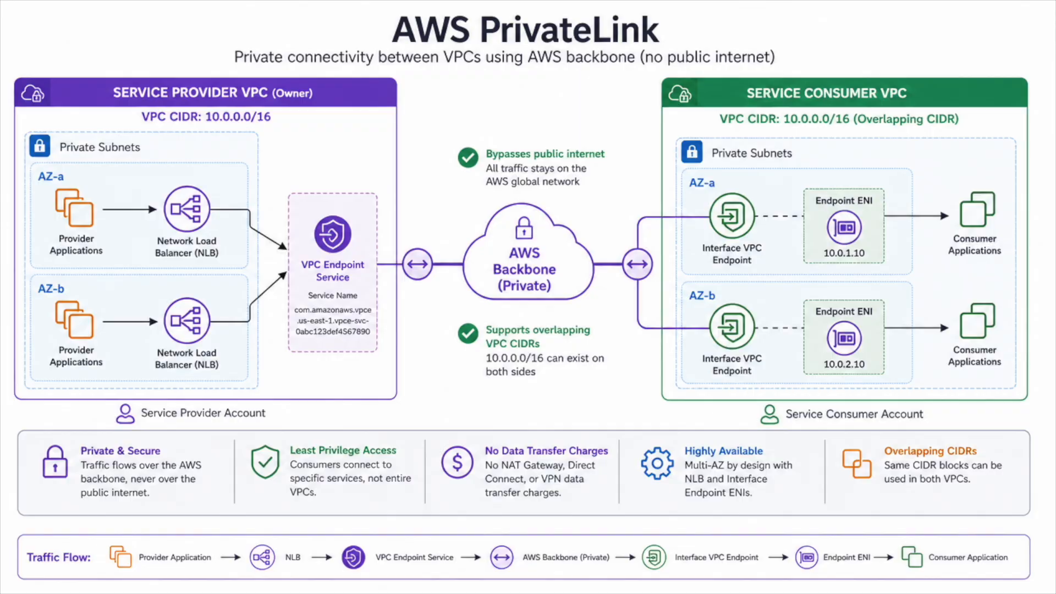